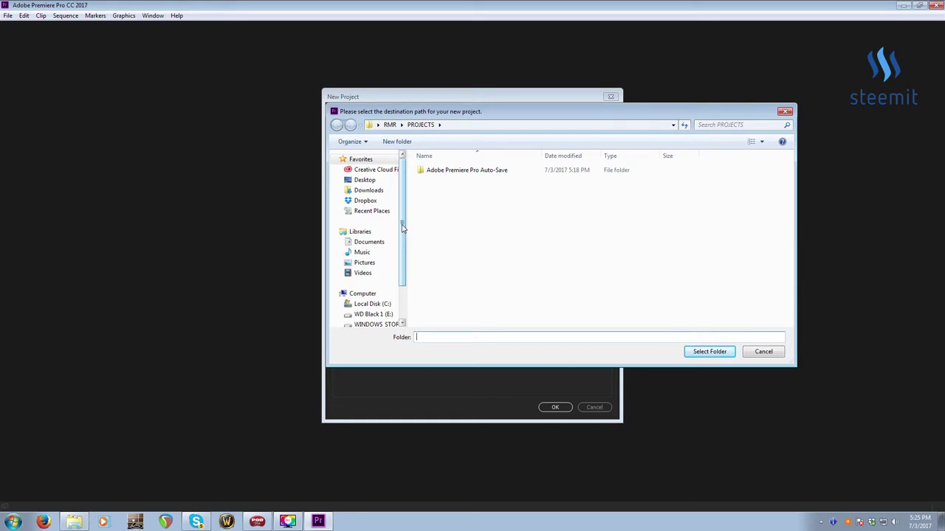
Set the new project's location to the PROJECTS folder inside RMR on the Desktop
scroll(402, 229, down, 1)
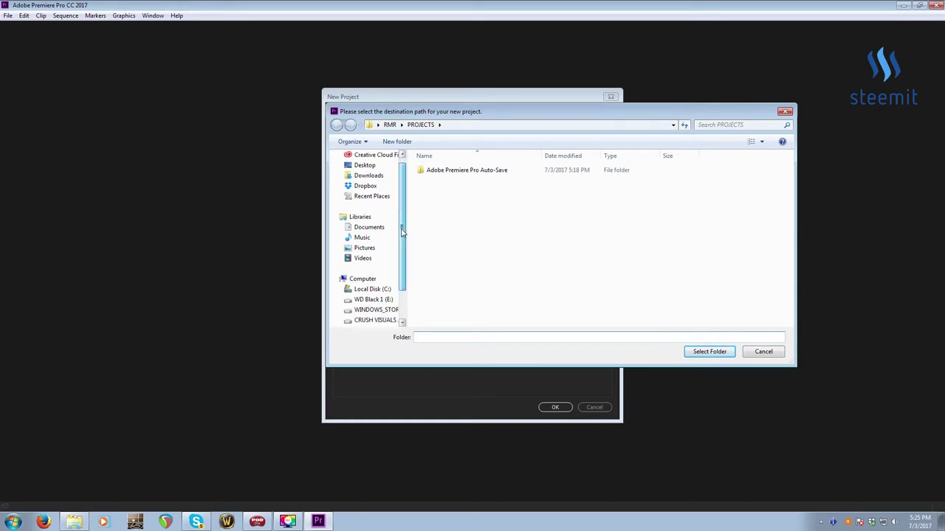
click(361, 167)
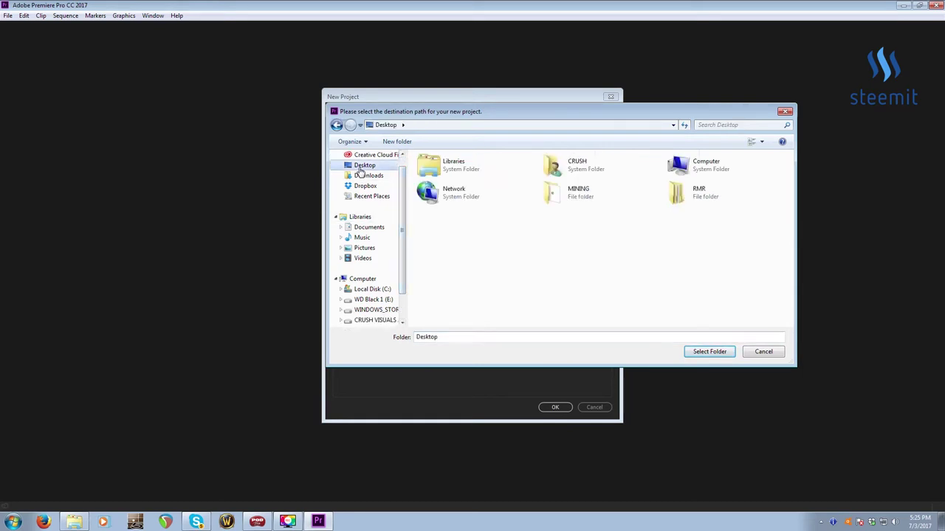
double_click(699, 193)
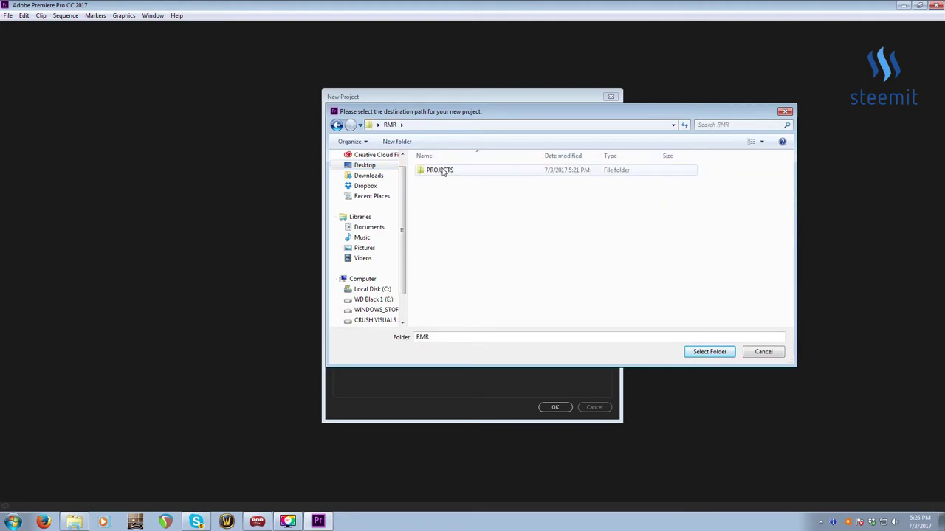
double_click(441, 172)
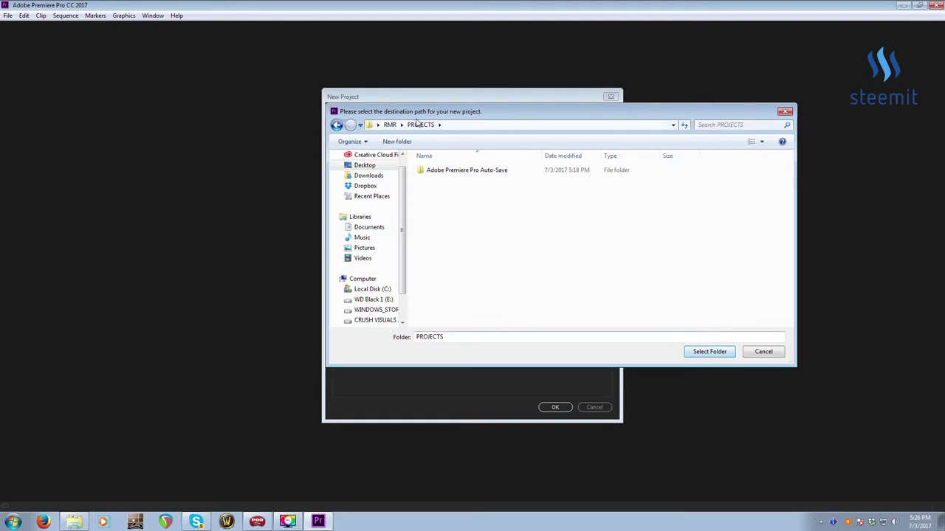
click(390, 125)
double_click(441, 171)
click(702, 354)
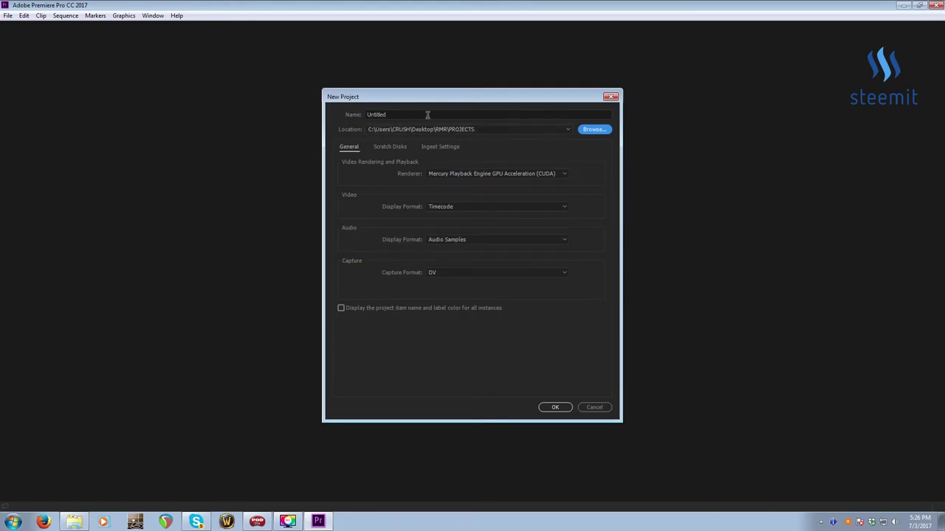
Enter RMR101_DAVIS_DAY04_ as the beginning of the new project's name
click(402, 115)
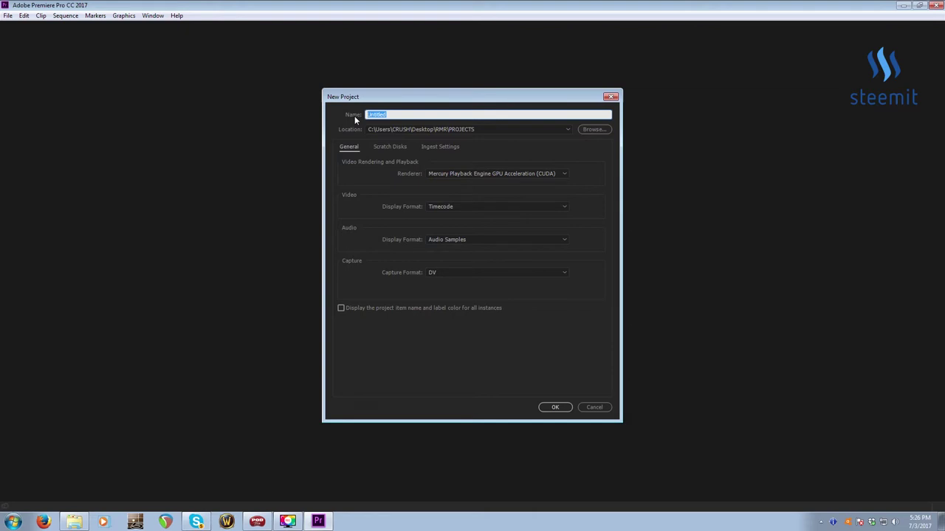
text(RMR)
text(101_)
text(DAVIS_)
text(DAY04_)
Look up the shoot date in the 4_CRUSH footage folder, append 140701 to the project name and create the project
click(80, 522)
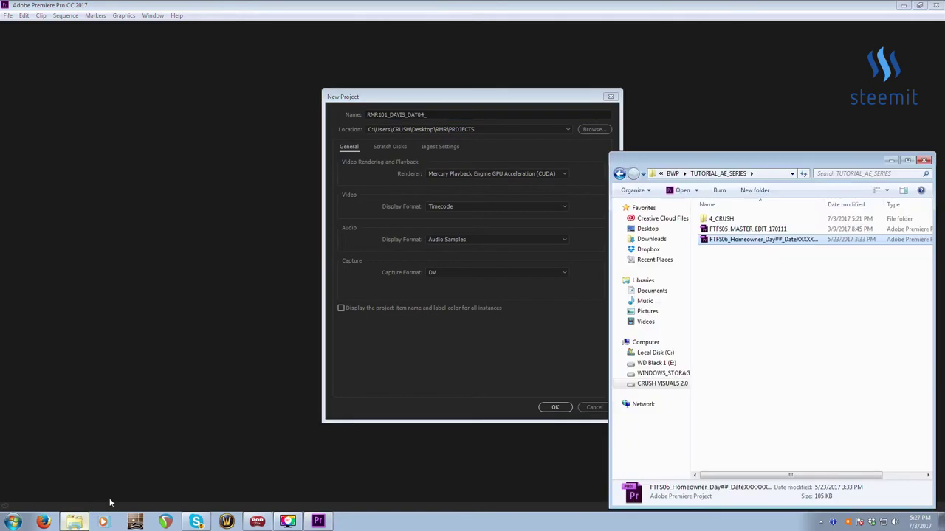
double_click(729, 219)
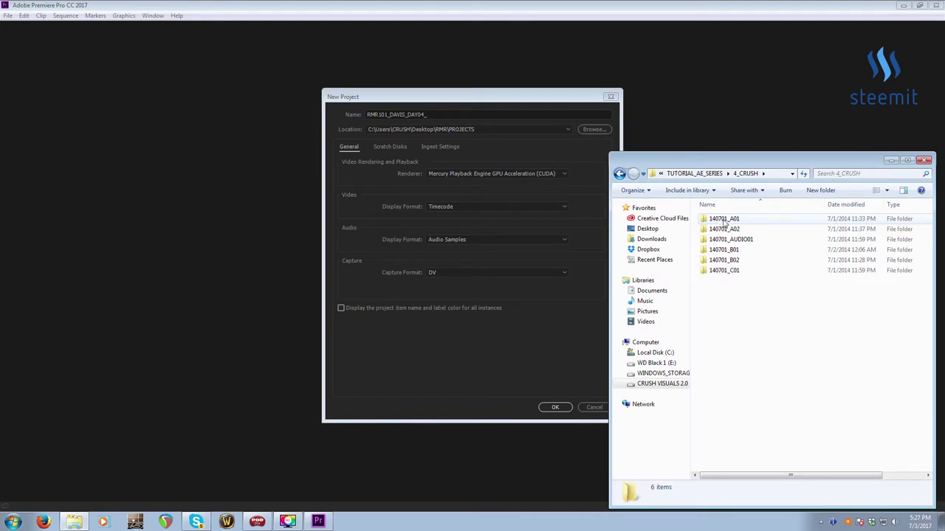
click(461, 115)
text(140701)
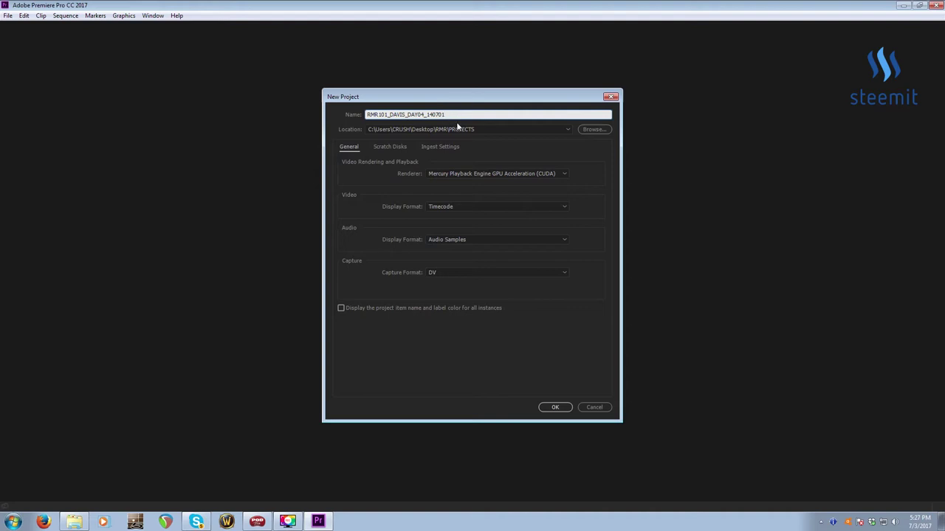
drag(426, 114, 408, 114)
click(458, 115)
click(555, 406)
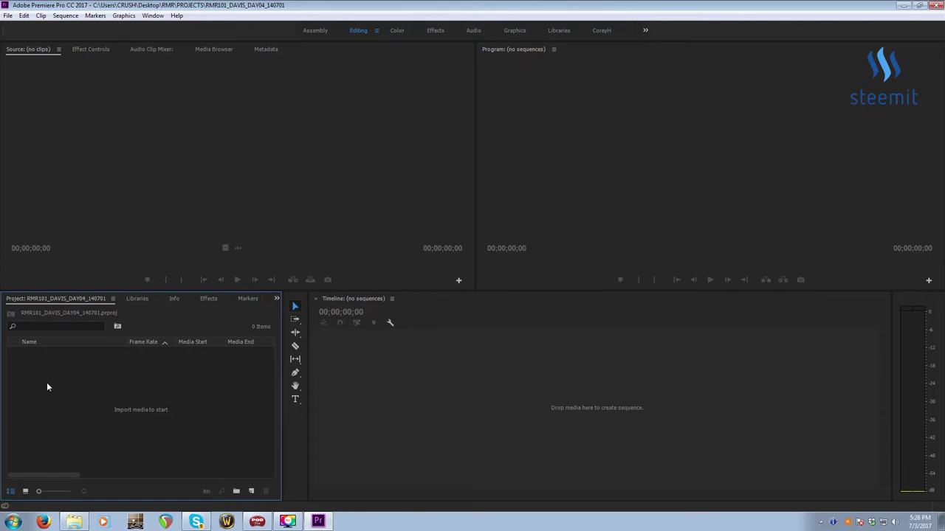
Create a top-level bin named RMR101_DAY04 in the project
key(ctrl+b)
text(RMR10)
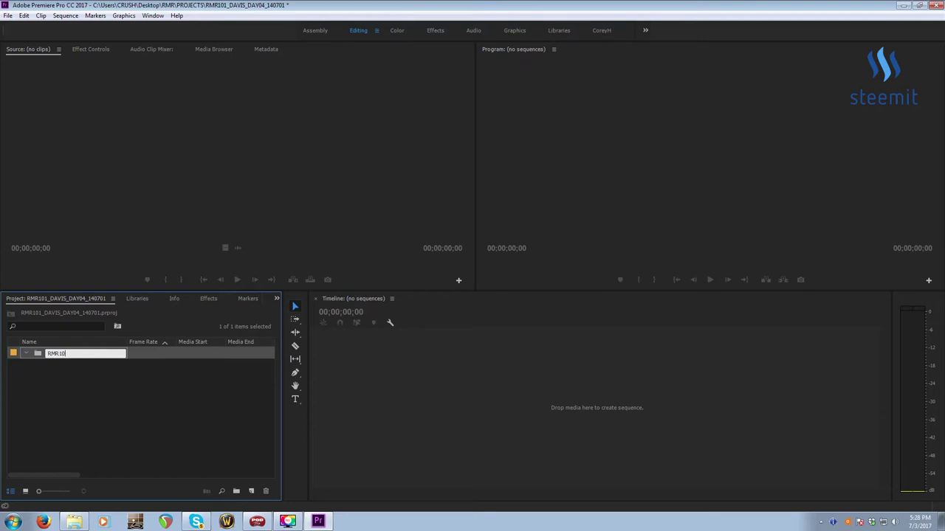
text(1_DAY04)
click(62, 390)
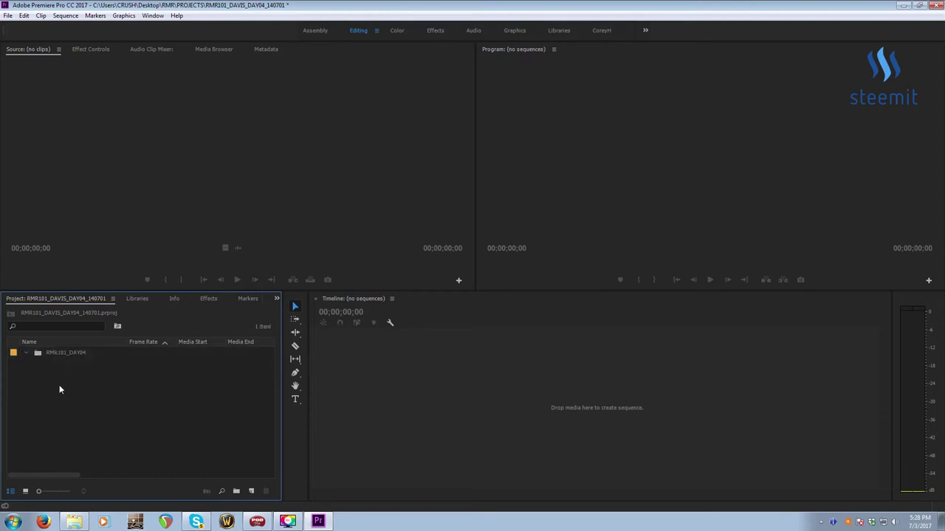
Check the existing project files in the TUTORIAL_AE_SERIES folder in Windows Explorer, and return to Premiere Pro
click(74, 522)
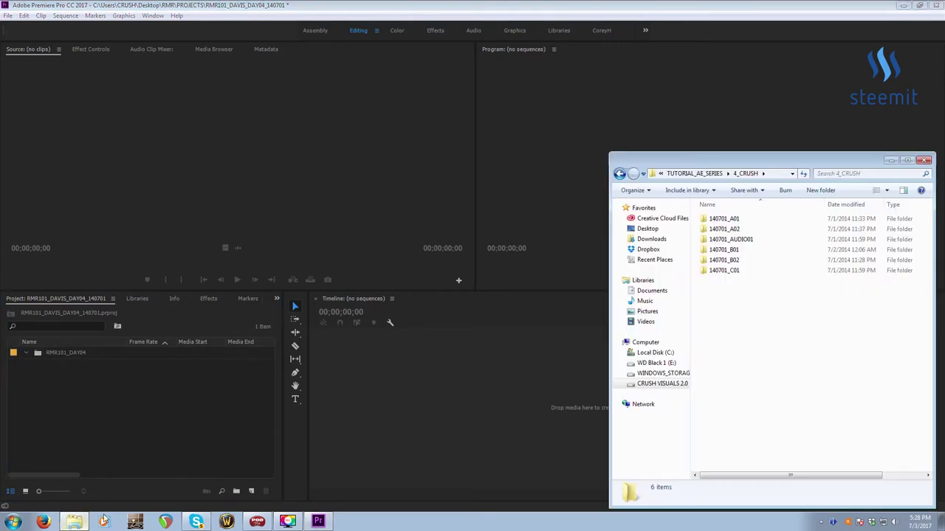
click(701, 174)
click(762, 235)
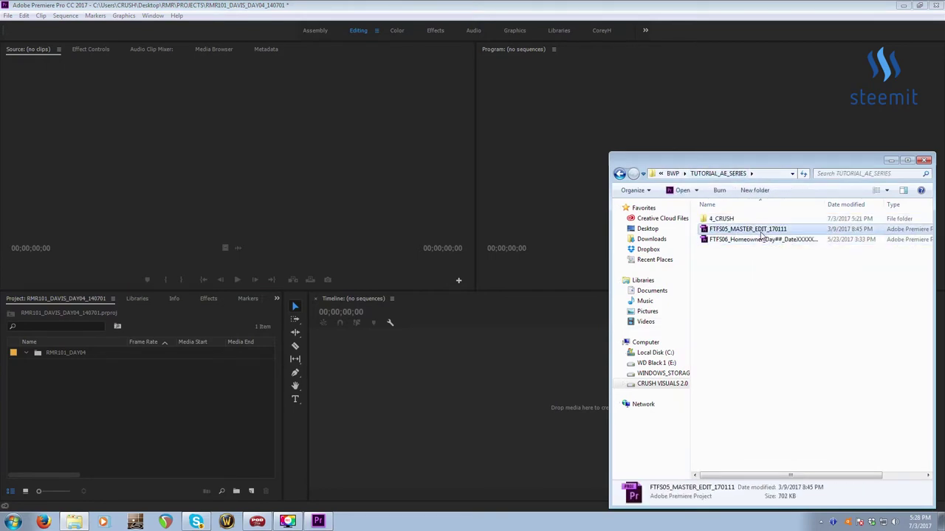
click(890, 161)
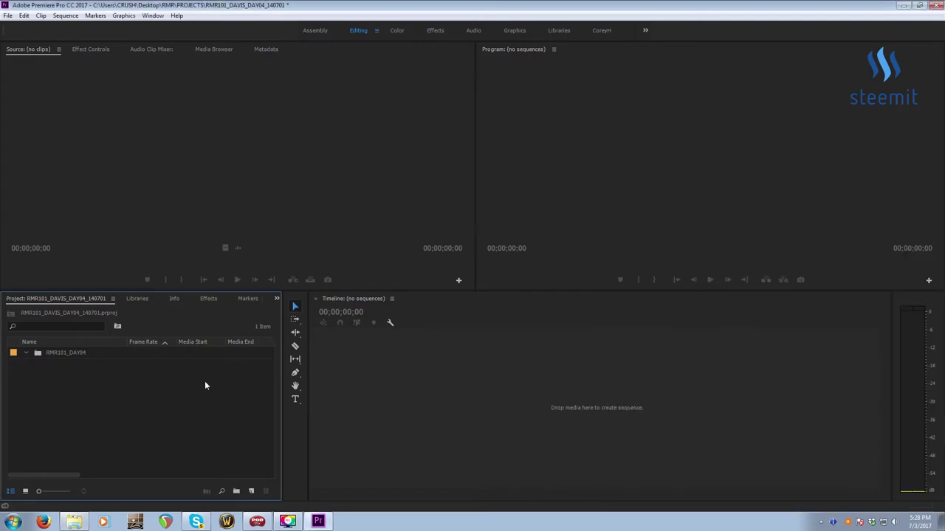
Create a sub-bin named 01. SCENES inside the RMR101_DAY04 bin
click(42, 354)
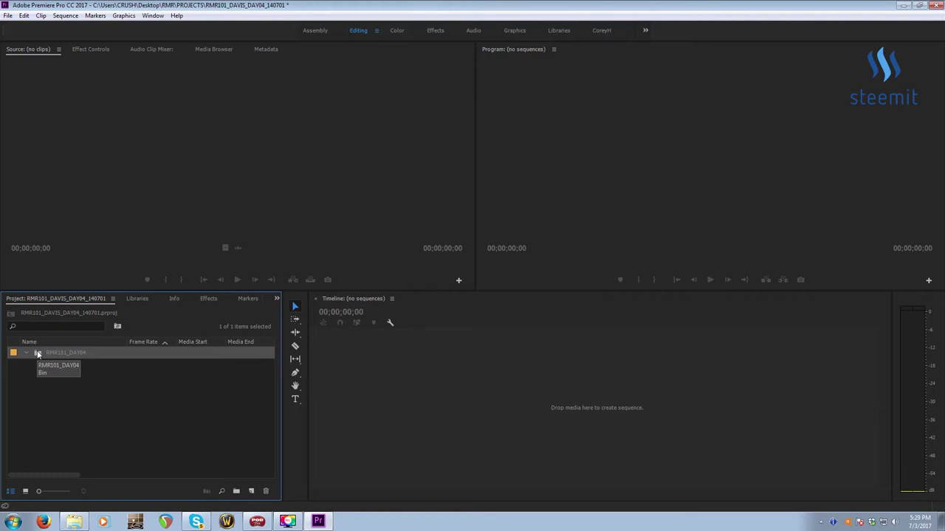
key(ctrl+b)
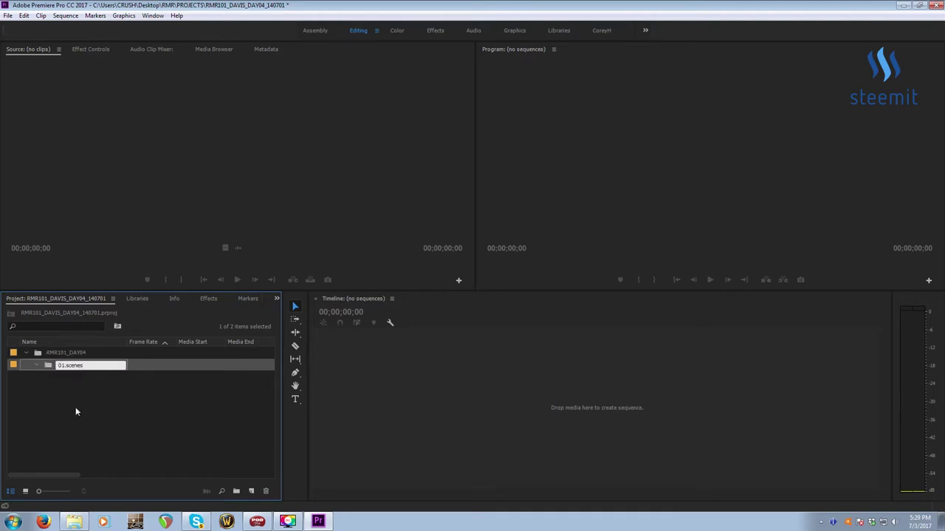
key(BackSpace)
key(BackSpace)
key(BackSpace)
key(BackSpace)
key(BackSpace)
text(SCENES)
Add a second sub-bin named 02. INTVs inside RMR101_DAY04
click(37, 354)
key(ctrl+b)
text(02. INTVs)
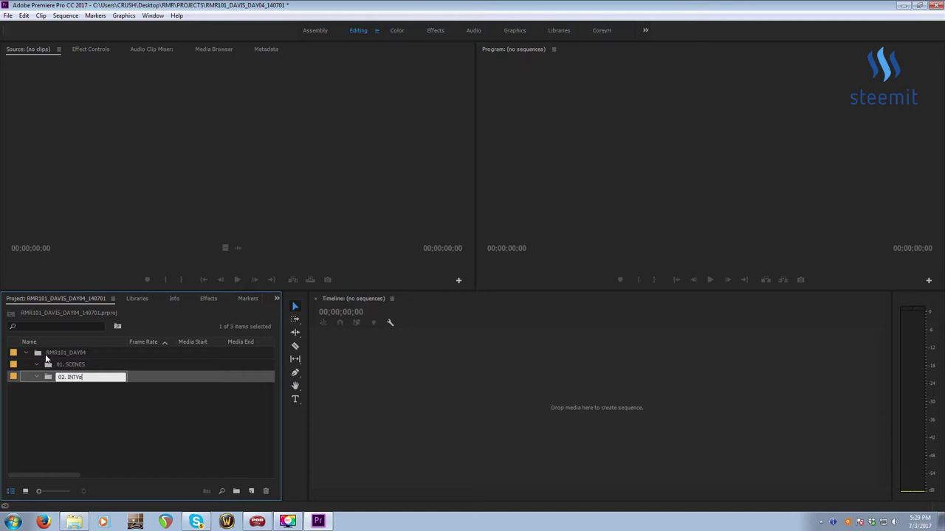
click(44, 353)
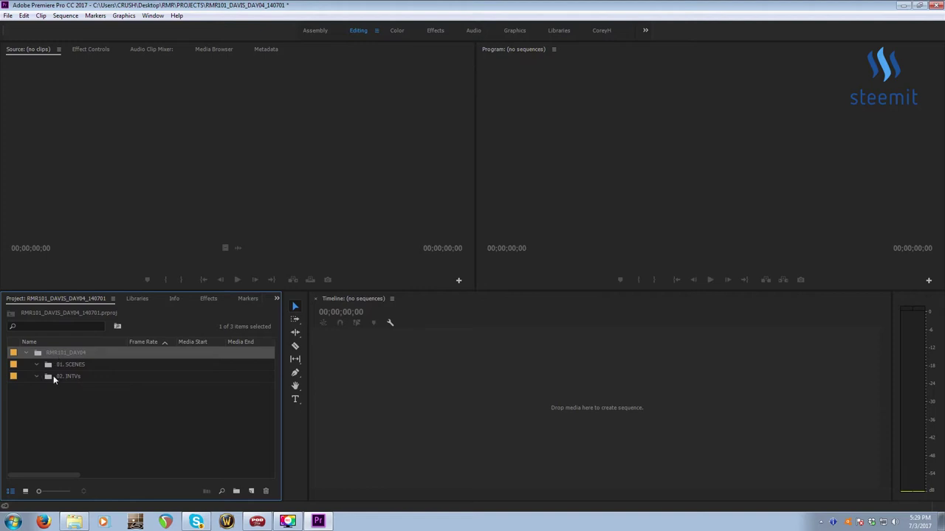
click(64, 379)
key(ctrl+b)
key(ctrl+z)
Add sub-bins named 03. BROLLS and 04. SOURCE_FOOTAGE inside RMR101_DAY04
click(50, 353)
key(ctrl+b)
text(03. )
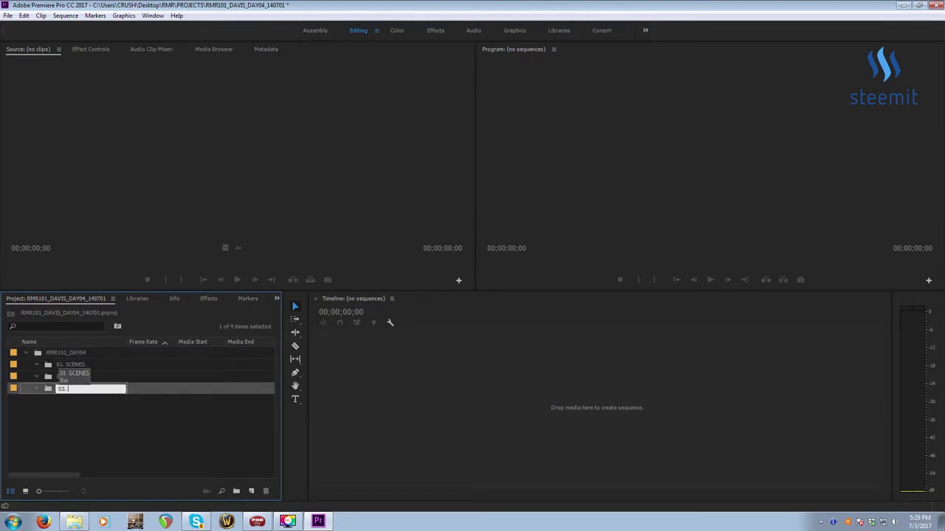
text(BROLLS)
click(59, 356)
key(ctrl+b)
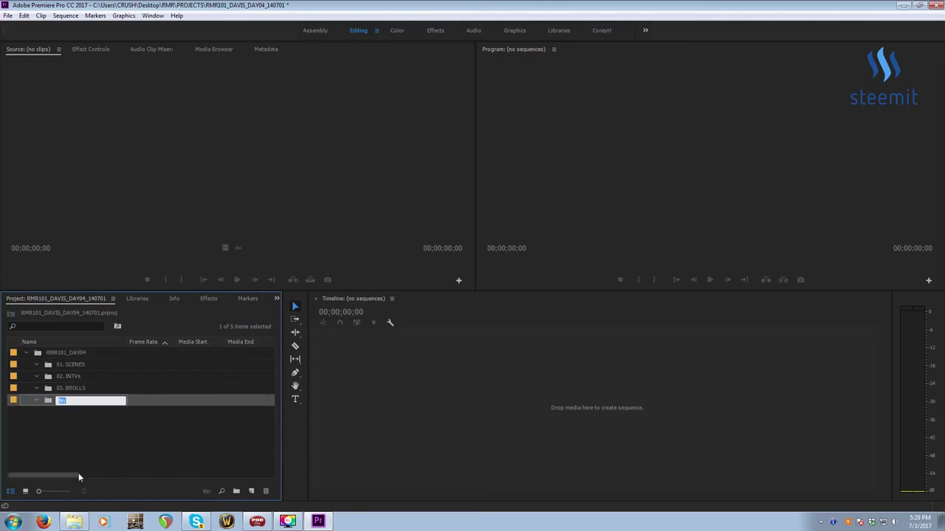
text(04. SOURCE_FOOTAGE)
Add sub-bins named 05. DAYMASTER and xJUNK inside RMR101_DAY04
click(56, 355)
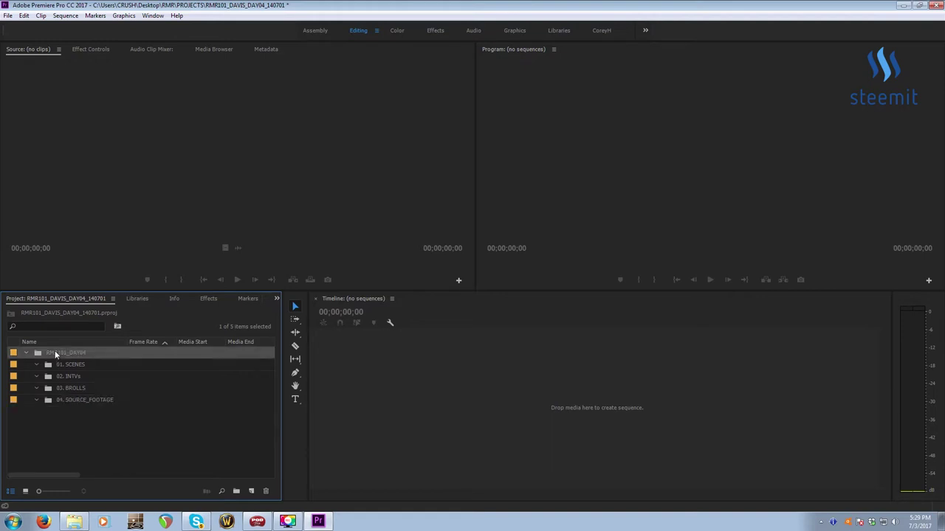
key(ctrl+b)
text(0)
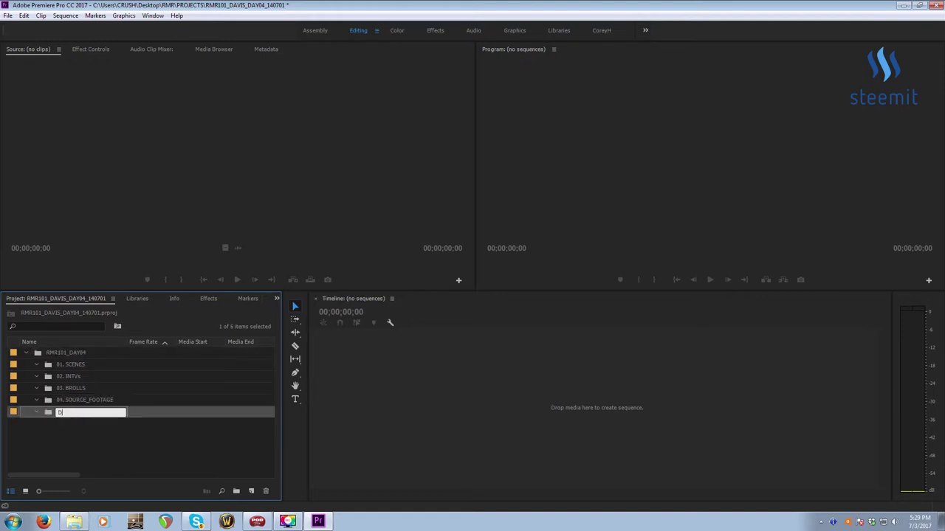
text(5. DAYMASTER)
click(53, 352)
key(ctrl+b)
text(xJUNK)
click(70, 434)
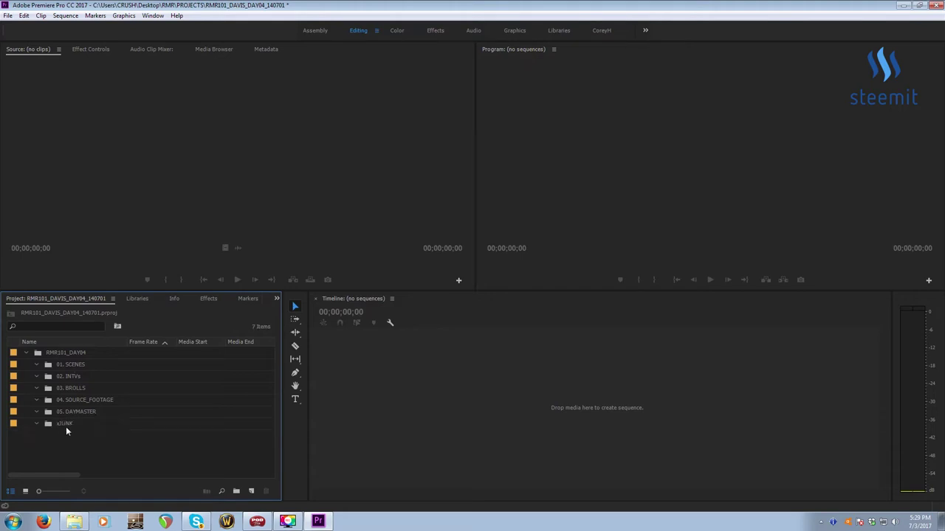
click(50, 427)
key(Escape)
Import all six 140701 footage and audio folders from 4_CRUSH into the 04. SOURCE_FOOTAGE bin and dismiss the import failure report
click(82, 401)
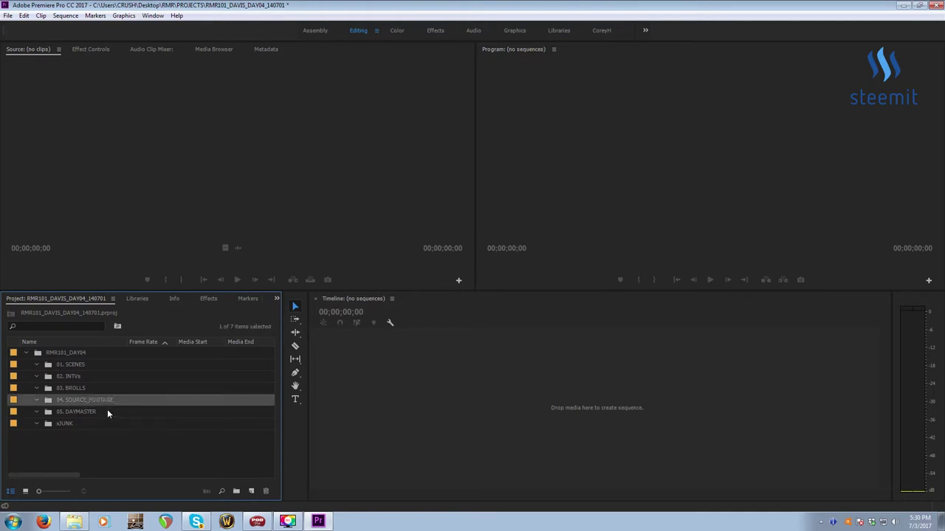
click(218, 50)
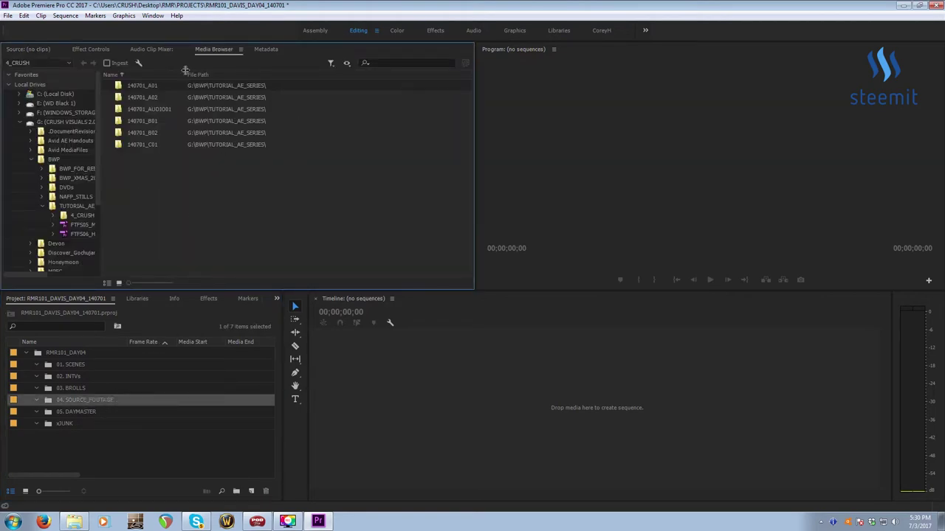
click(52, 123)
double_click(136, 122)
double_click(139, 131)
double_click(141, 87)
drag(166, 199, 88, 401)
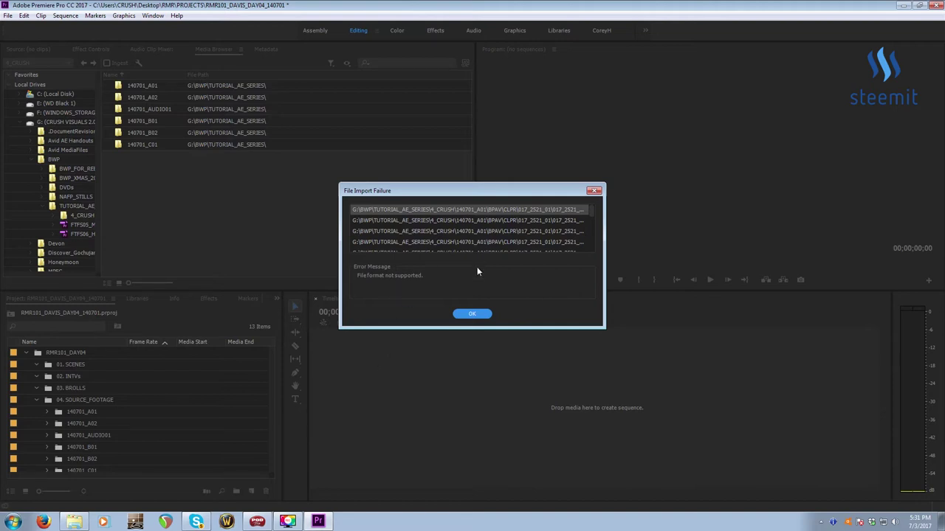
click(478, 314)
Examine the files in 140701_A01's BPAV\CLPR\017_2521_01 folder in Windows Explorer, and return to Premiere Pro's Source monitor
click(74, 522)
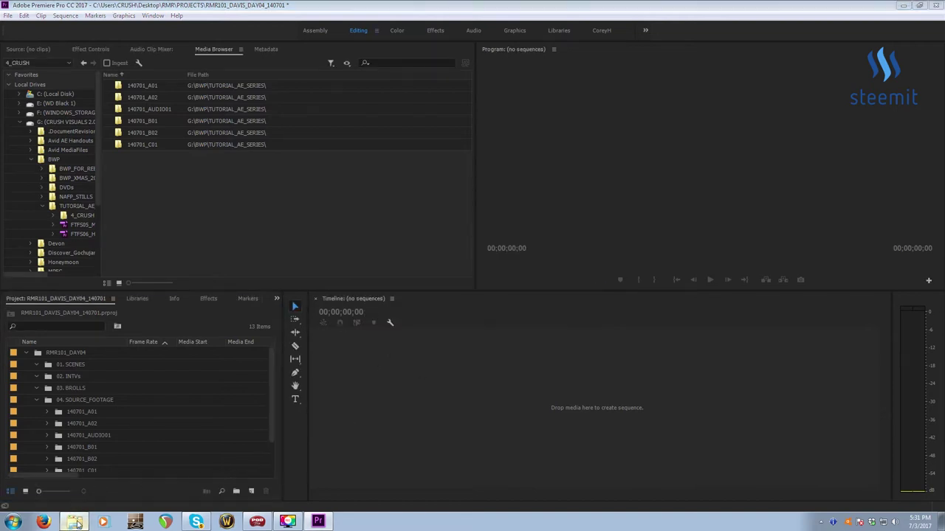
double_click(730, 220)
double_click(729, 220)
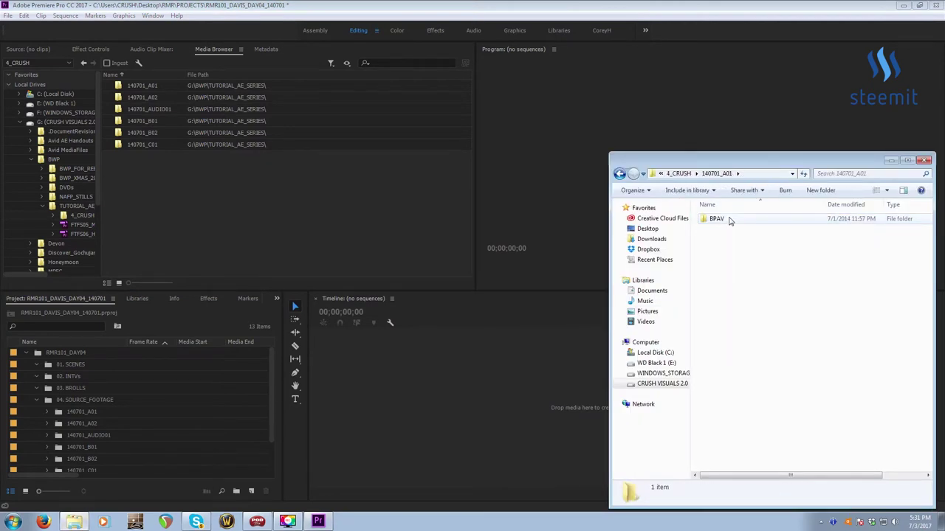
double_click(730, 219)
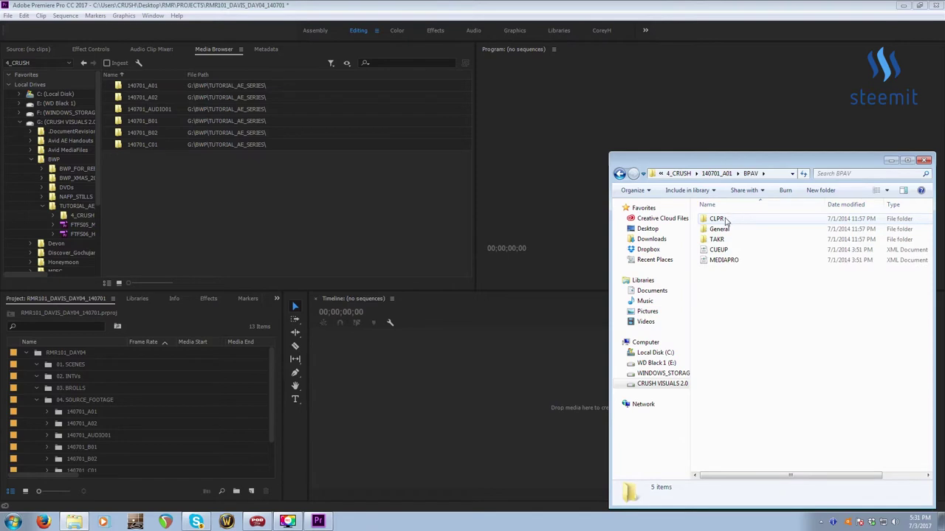
double_click(728, 220)
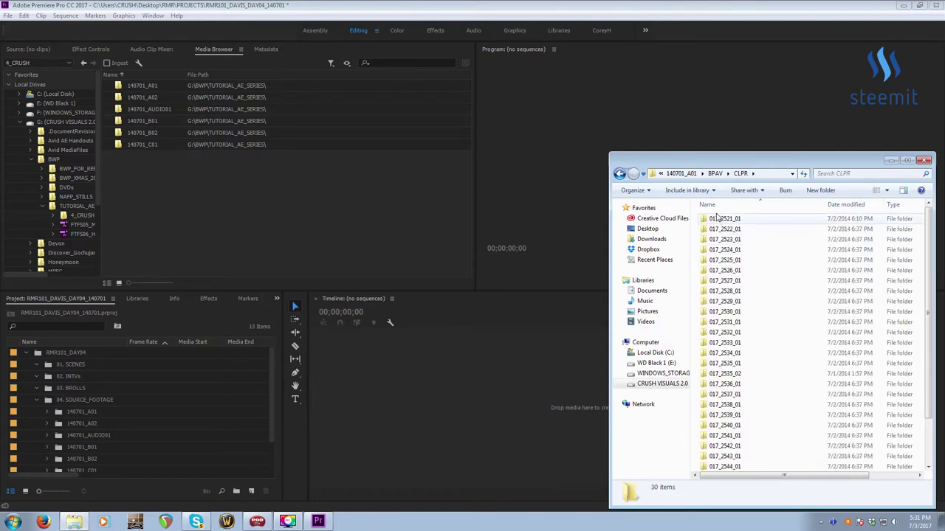
double_click(713, 220)
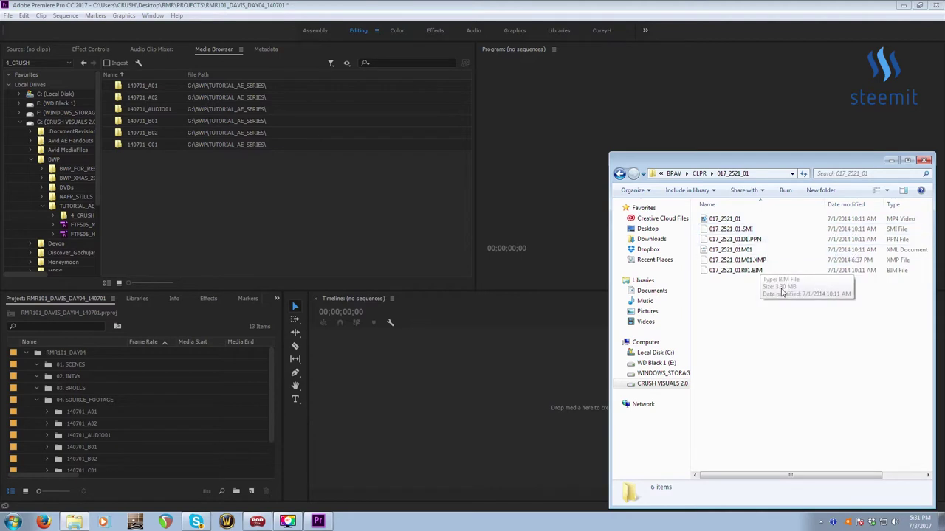
drag(747, 289, 749, 232)
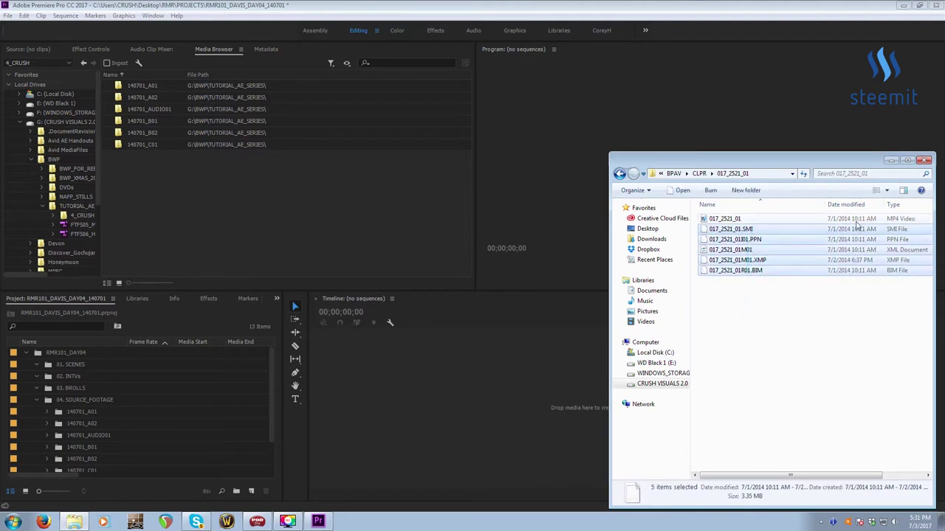
click(924, 160)
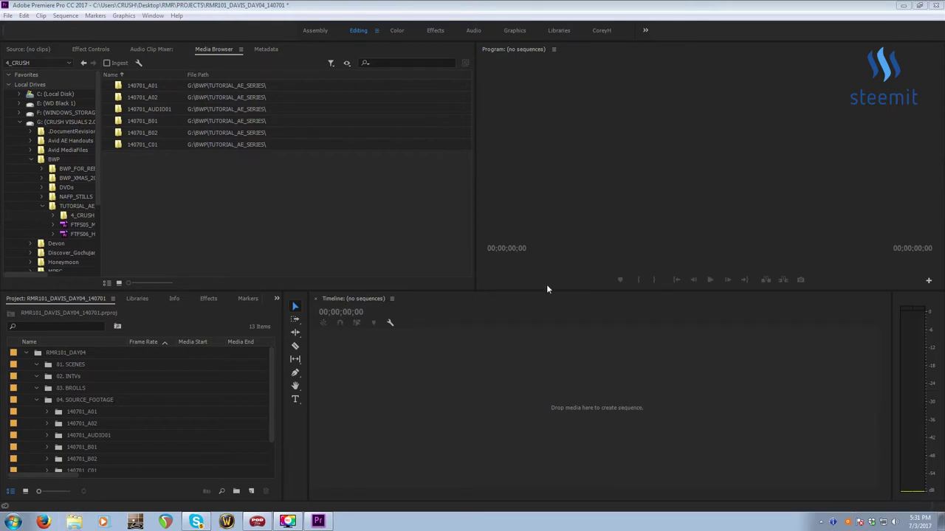
click(27, 48)
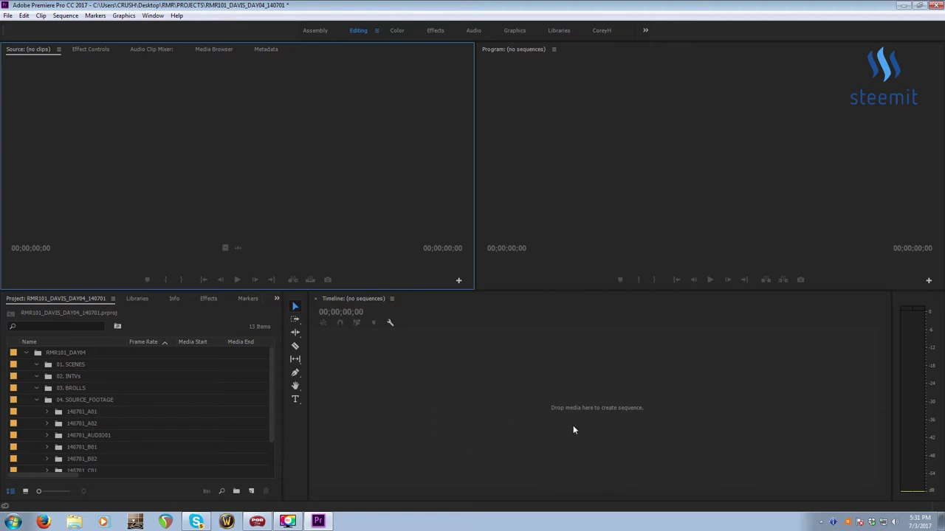
Move all clips from the CLPR sub-bin directly into the 140701_A01 bin and delete the emptied CLPR bin
click(61, 413)
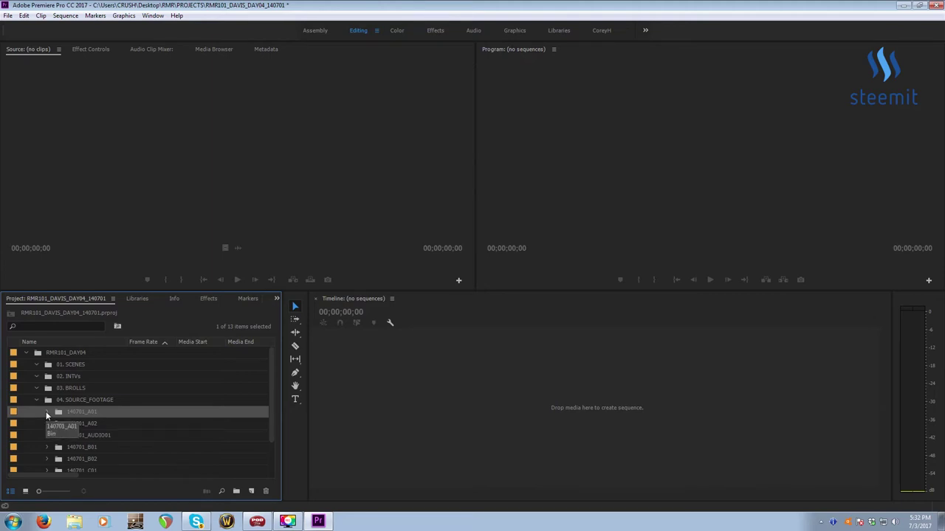
click(45, 411)
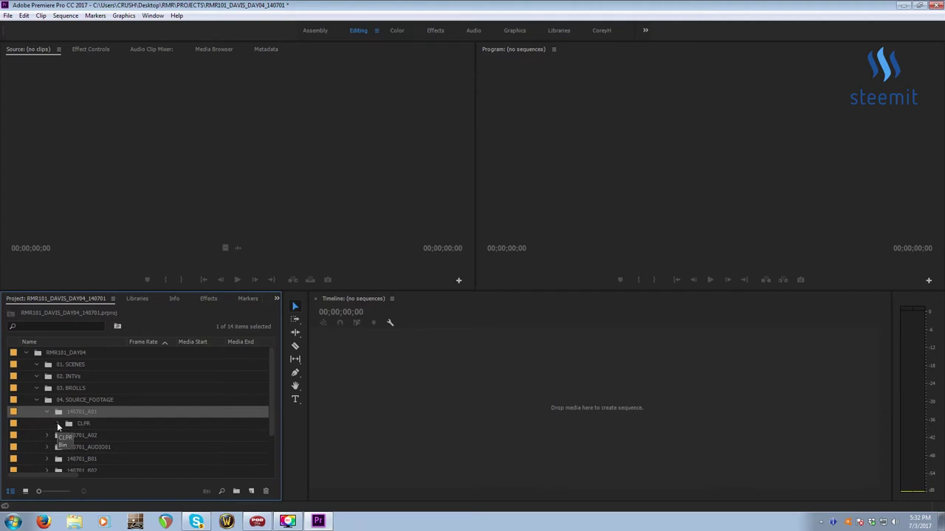
click(57, 424)
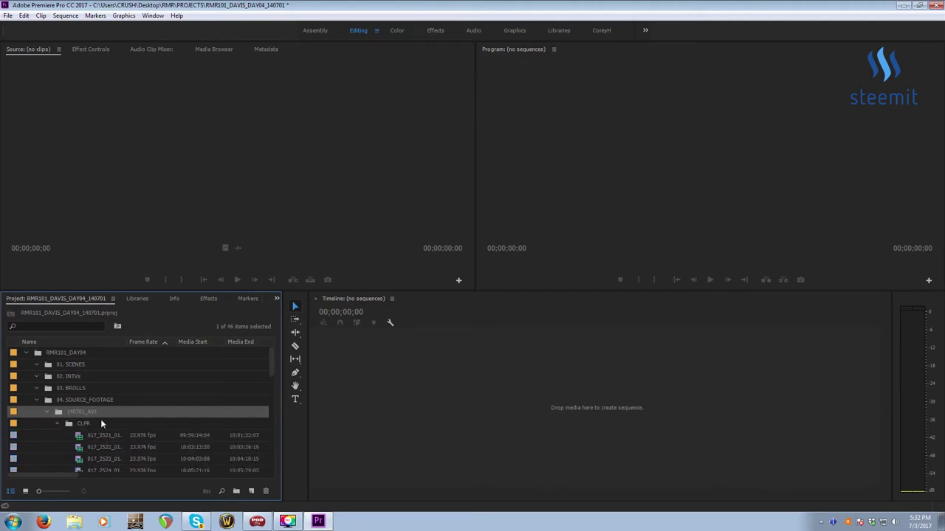
scroll(102, 426, down, 1)
scroll(104, 417, down, 8)
scroll(126, 432, down, 2)
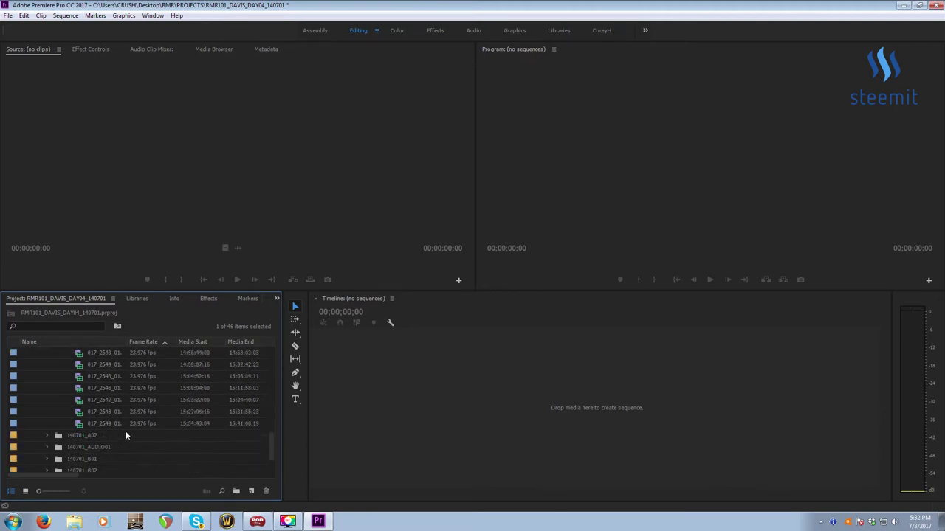
shift+click(105, 419)
scroll(107, 418, up, 5)
scroll(108, 416, up, 3)
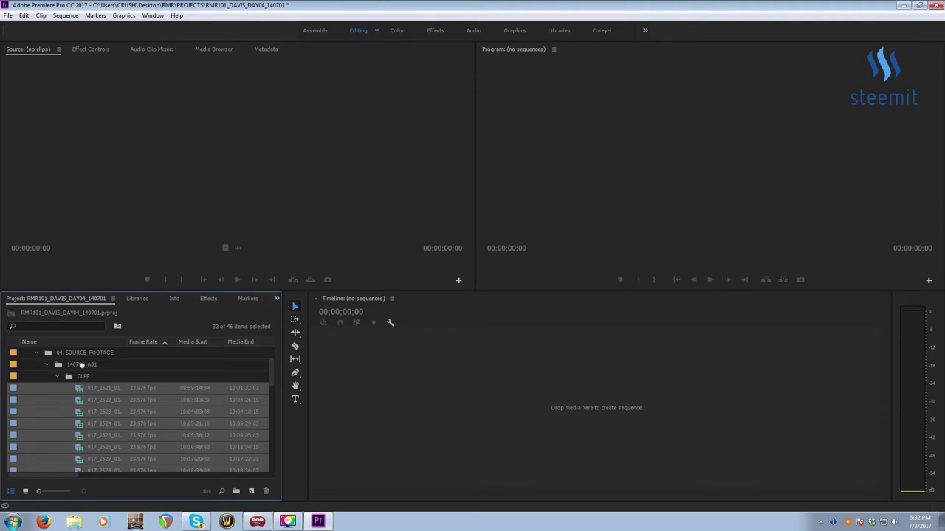
click(102, 423)
click(76, 375)
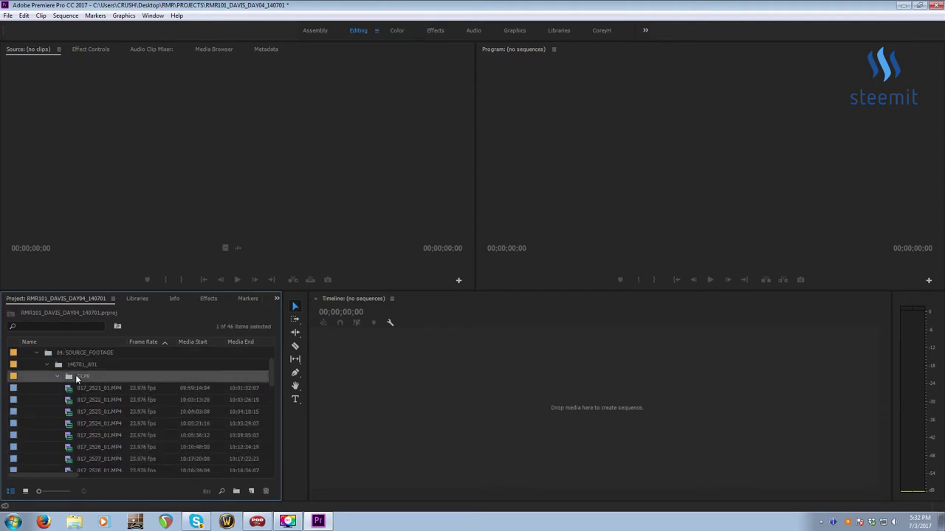
key(Delete)
Start a multi-camera source sequence from all the clips in the 140701_A01 bin
scroll(83, 378, down, 1)
scroll(86, 388, down, 6)
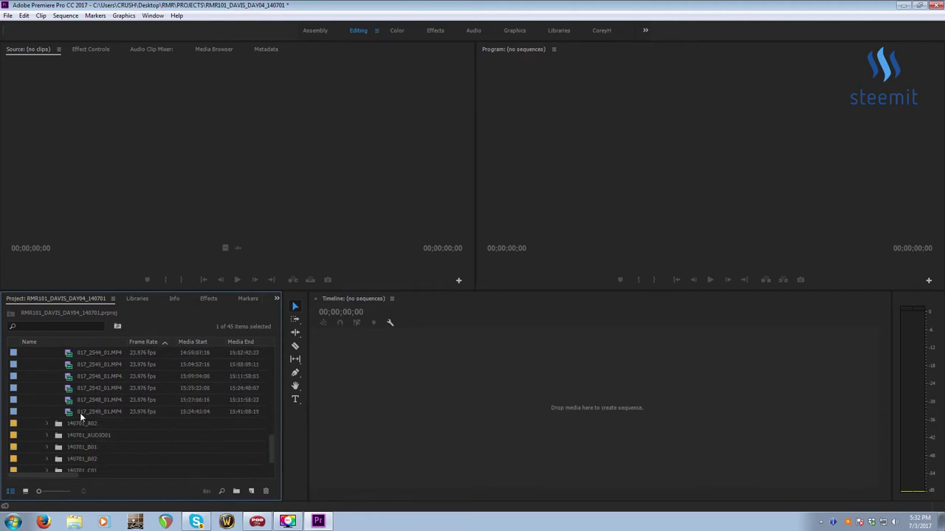
shift+click(80, 413)
scroll(111, 432, up, 8)
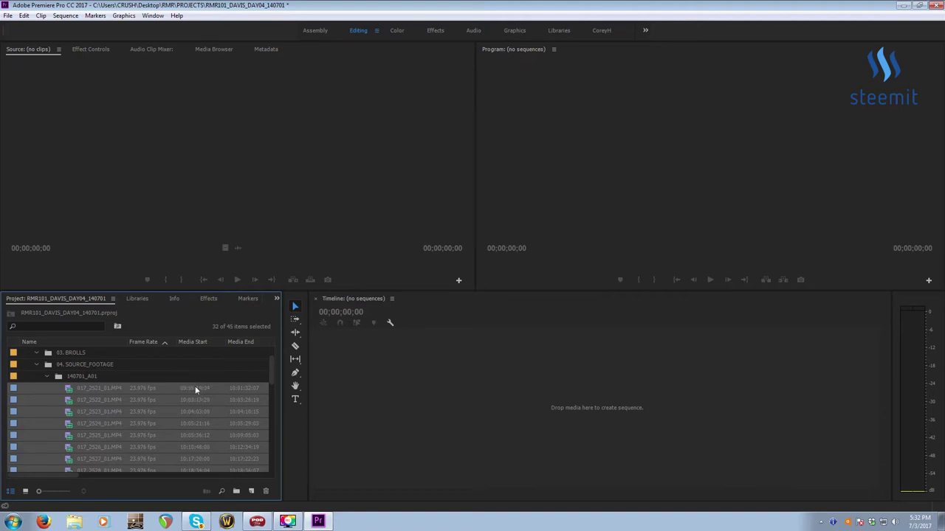
scroll(190, 443, down, 2)
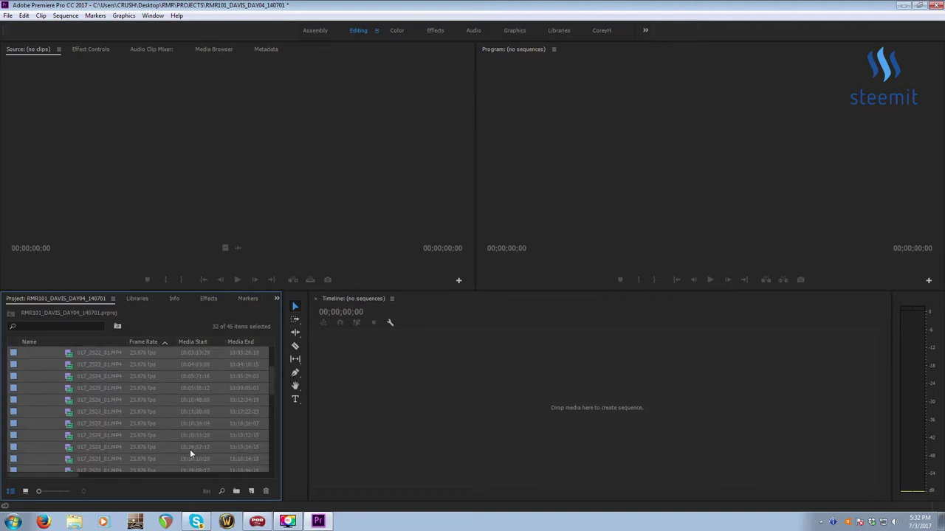
scroll(195, 437, up, 4)
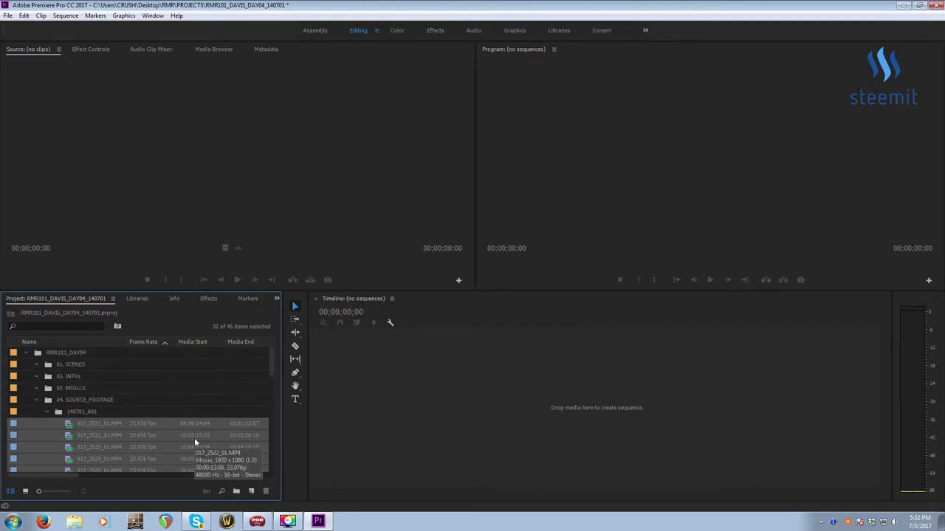
right_click(86, 424)
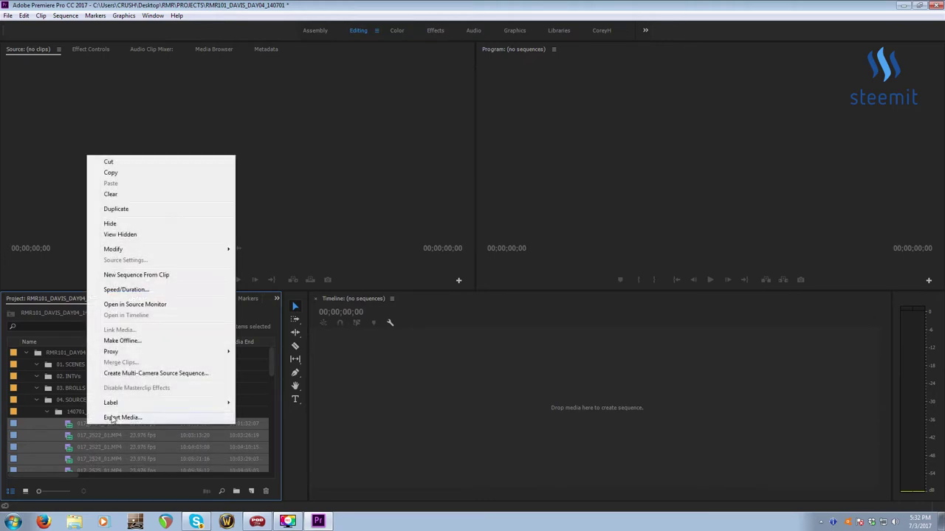
click(127, 378)
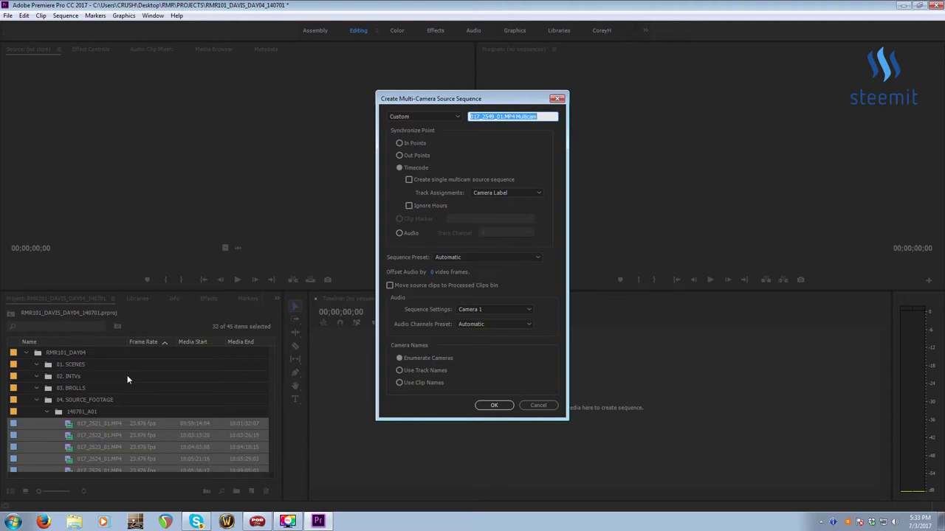
Set the multicam to synchronize by Timecode as a single multicam source sequence, with track assignments by Camera Label
click(438, 179)
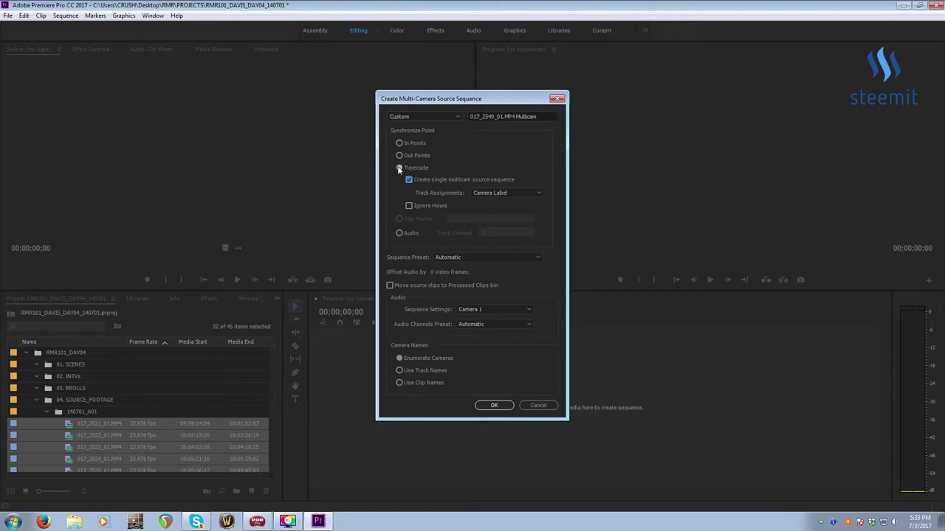
click(400, 144)
click(413, 167)
click(502, 193)
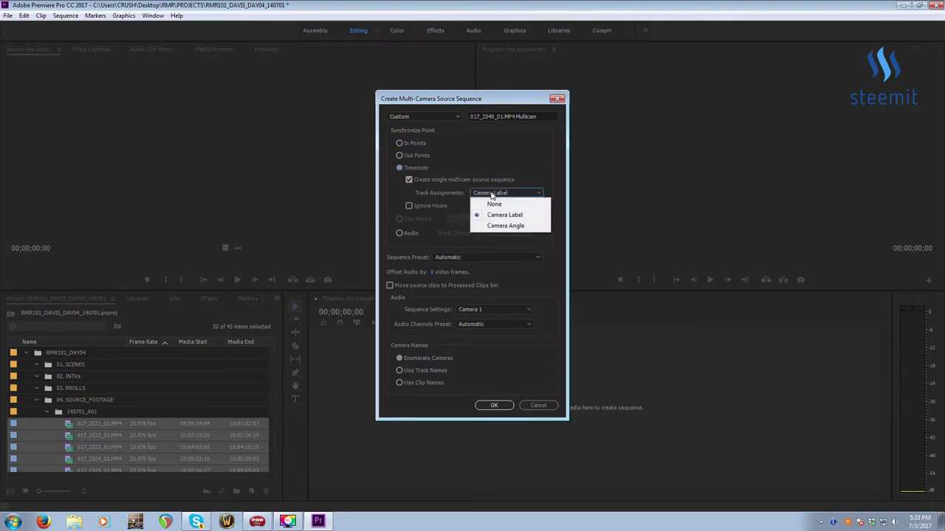
click(507, 215)
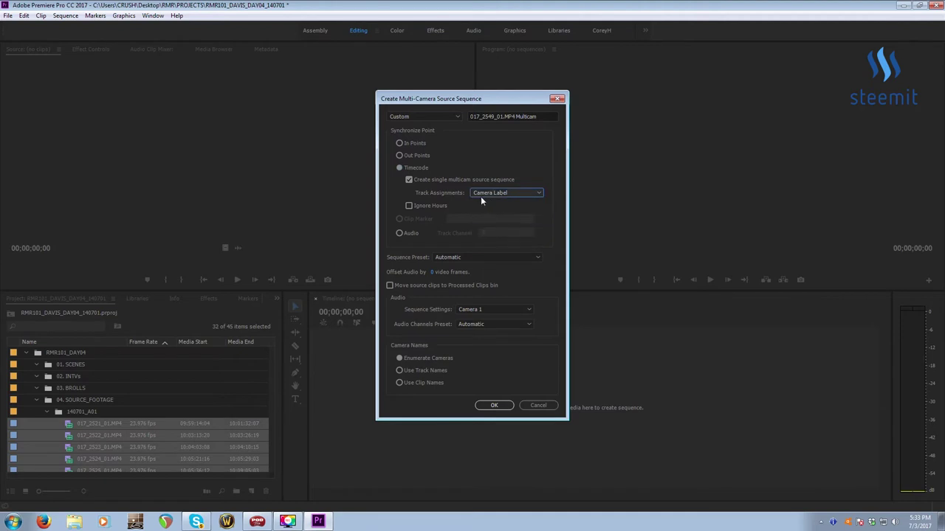
Give the multicam source sequence the custom name A01 and create it
click(429, 117)
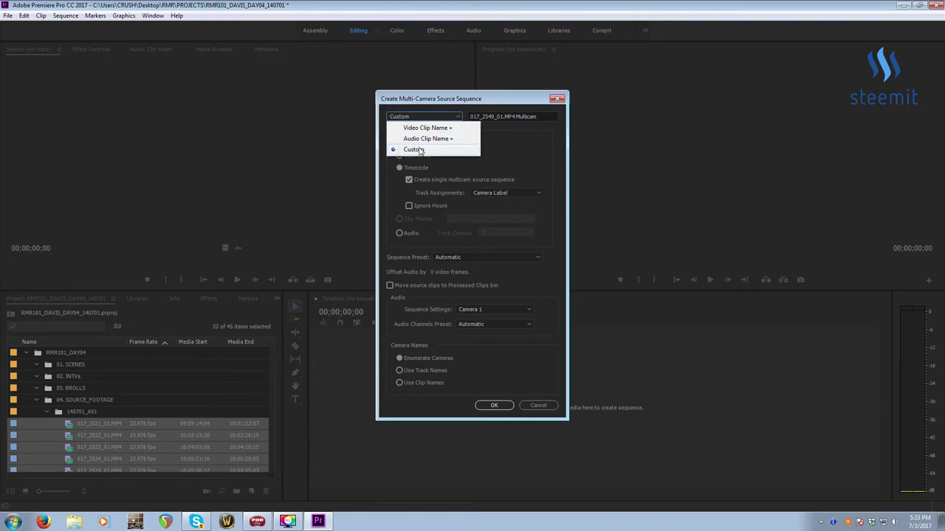
click(418, 151)
click(540, 116)
key(ctrl+a)
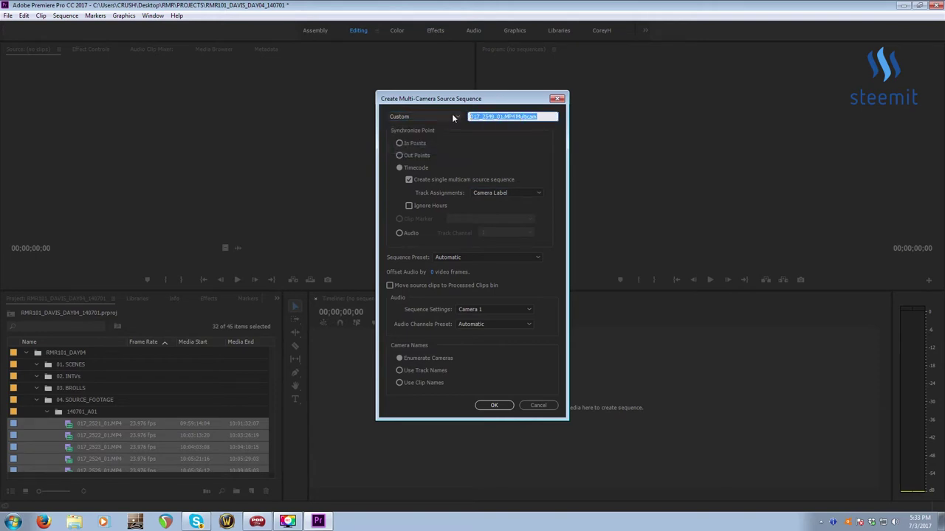
text(A01)
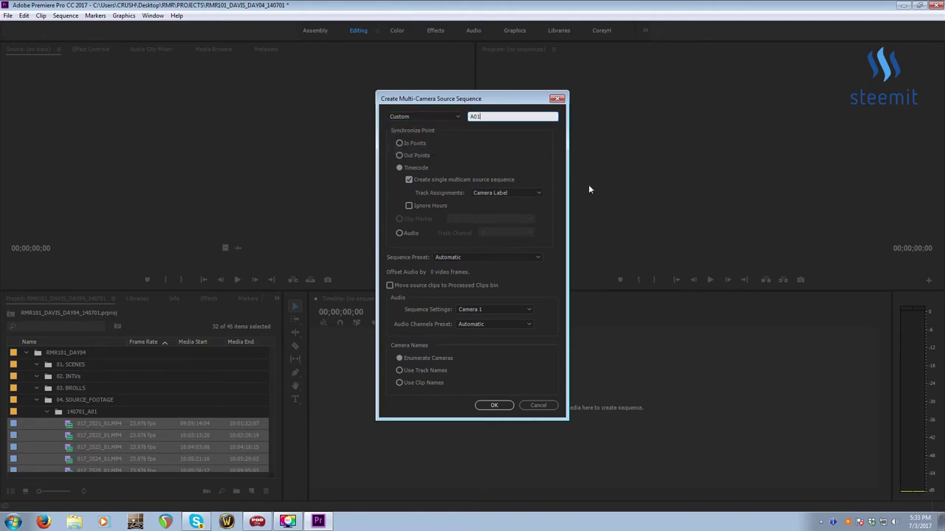
click(434, 286)
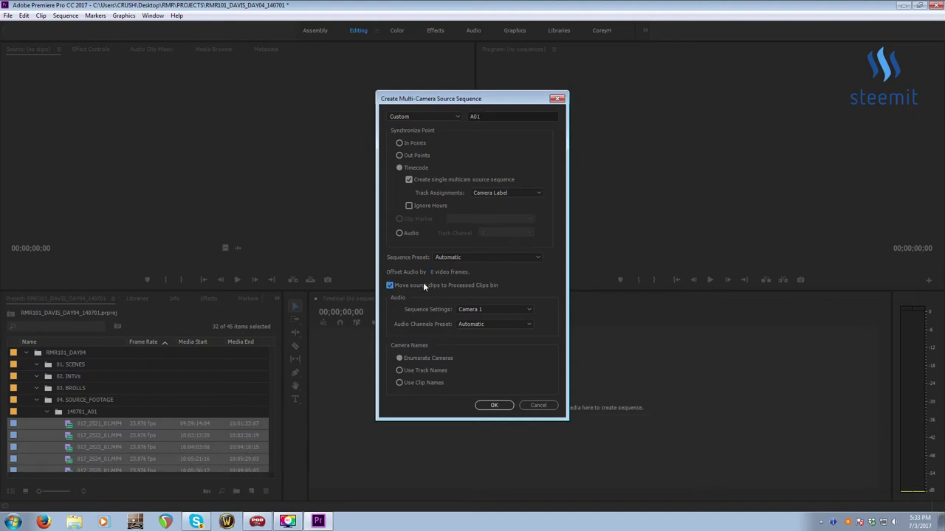
click(491, 409)
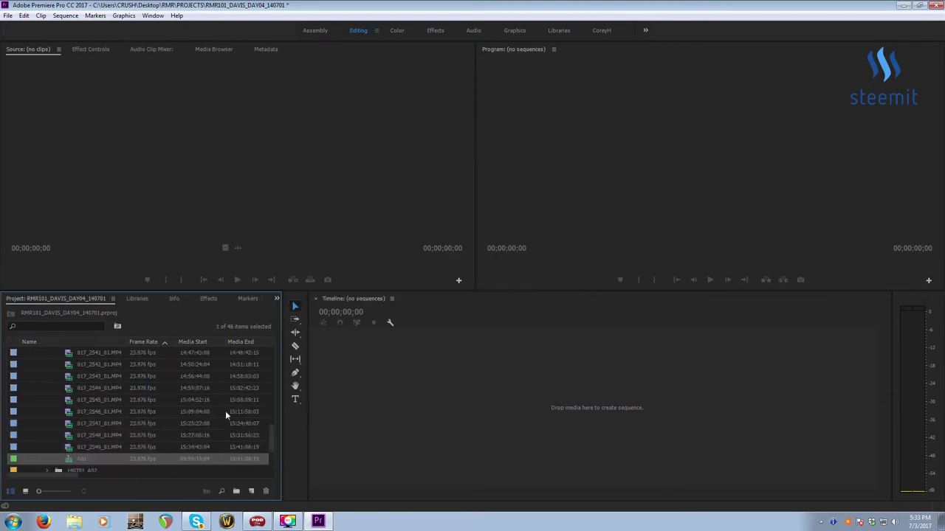
View the A01 multicam sequence in the Source monitor and close it there
double_click(65, 460)
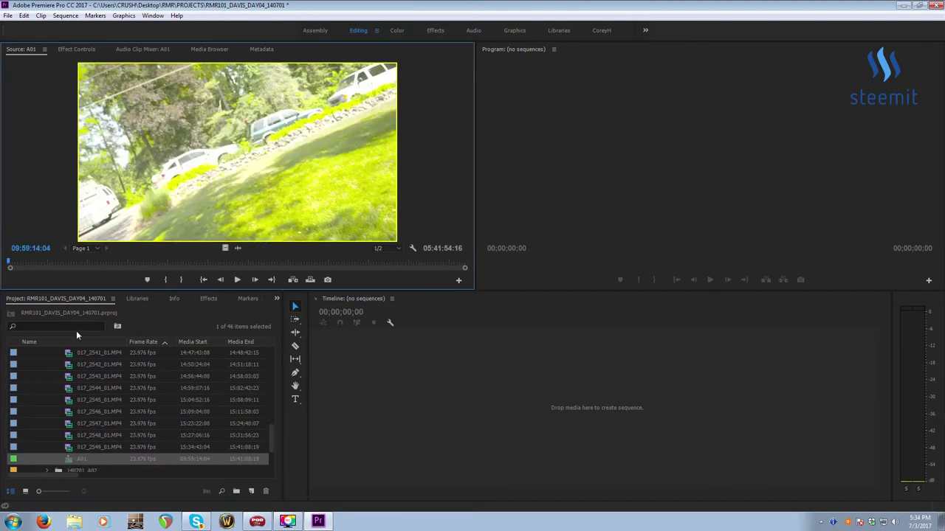
click(44, 50)
click(70, 98)
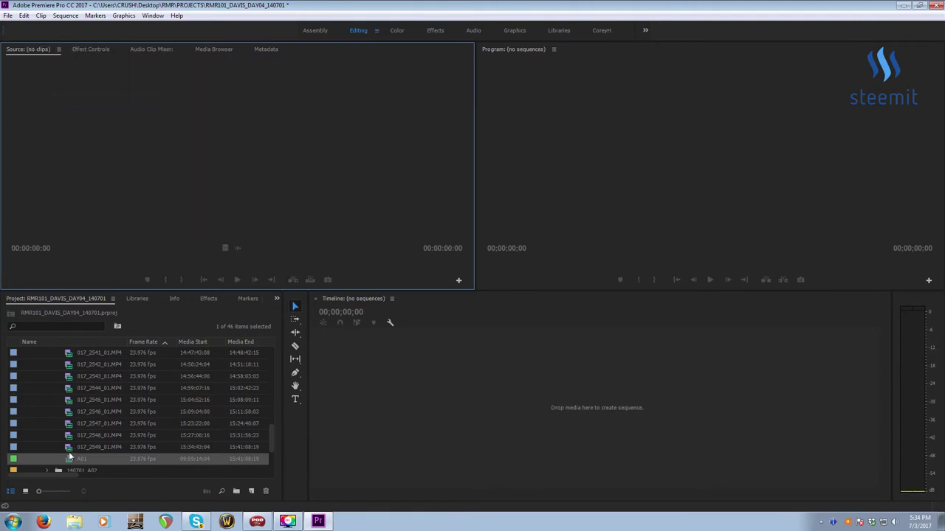
Open the A01 multicam sequence in the timeline and examine how its clips are laid out by timecode
double_click(71, 457)
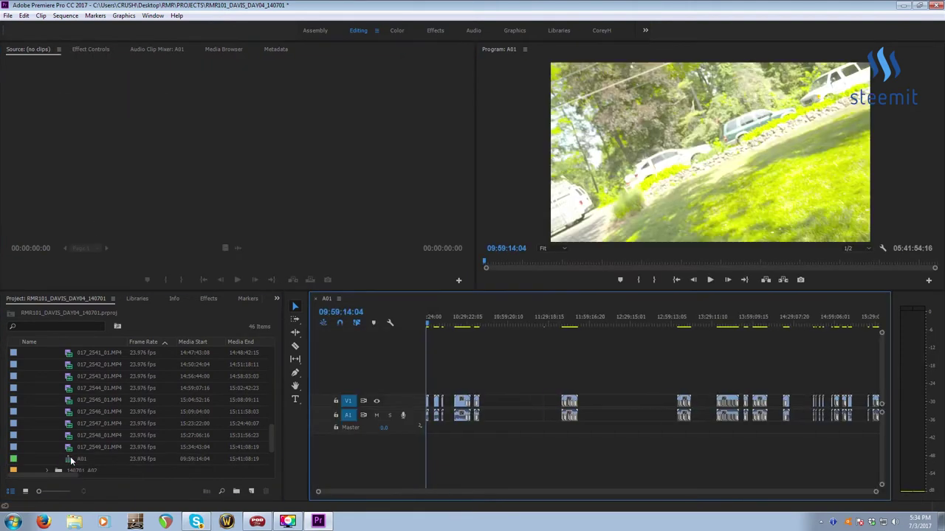
drag(497, 329, 724, 352)
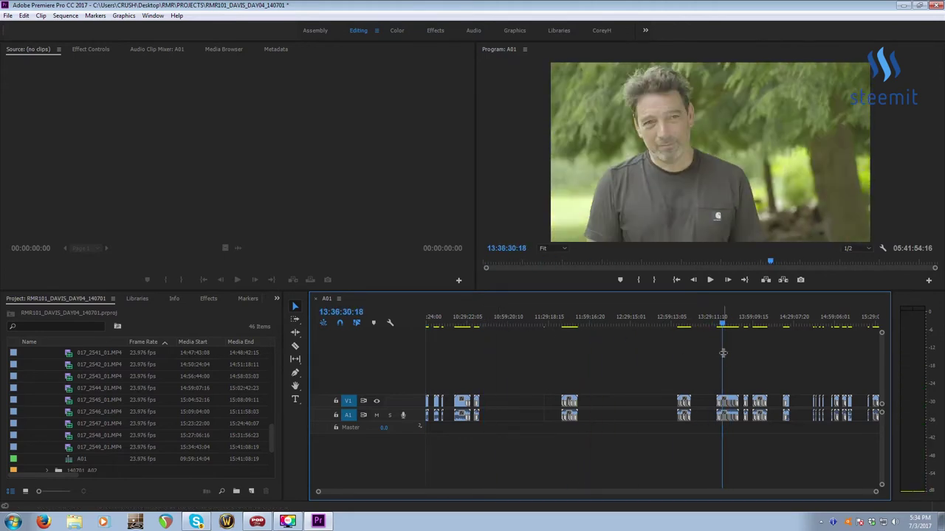
scroll(678, 422, up, 4)
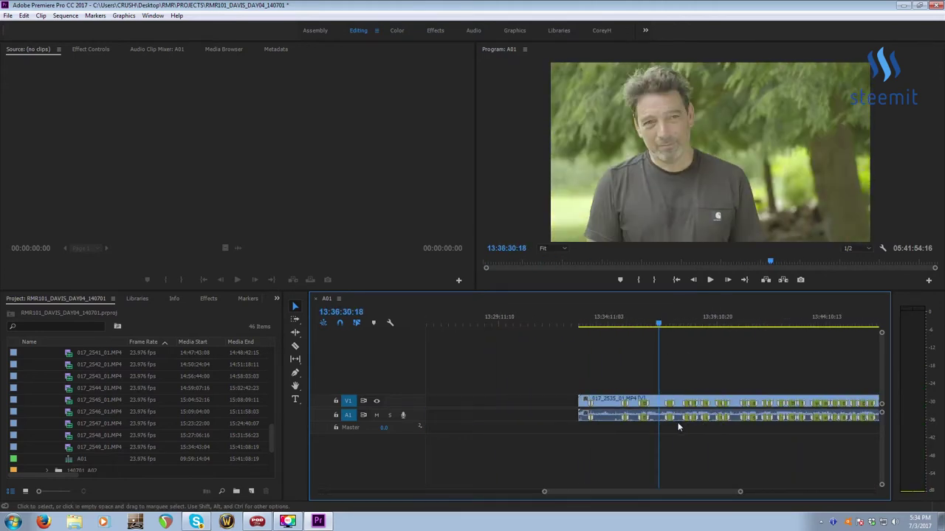
scroll(687, 409, down, 2)
scroll(686, 410, down, 1)
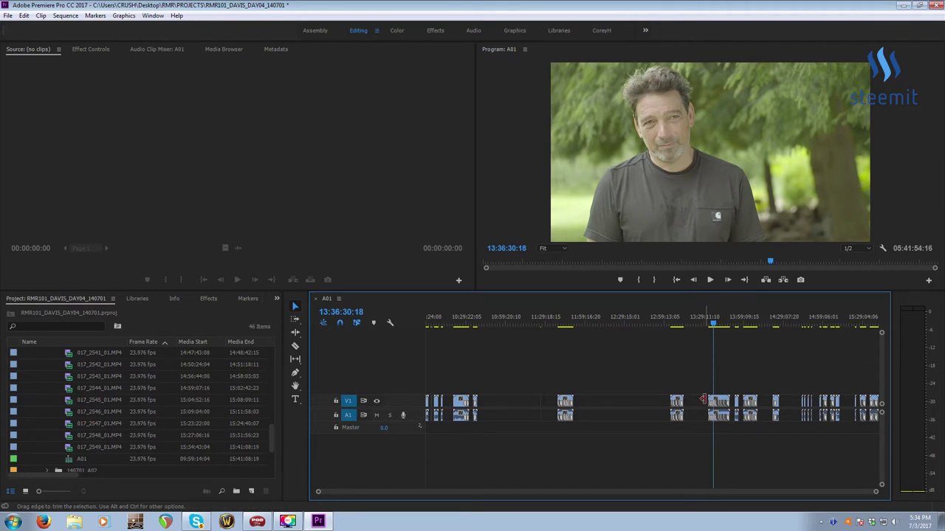
click(462, 319)
Move all clips from the CLPR sub-bin directly into the 140701_A02 bin and delete the emptied CLPR bin
scroll(116, 422, up, 10)
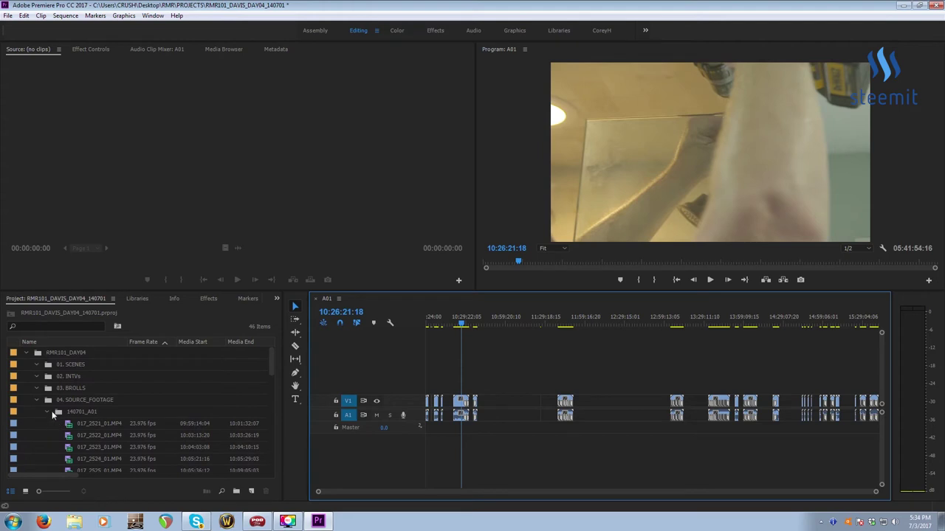
click(46, 409)
click(47, 423)
click(57, 435)
scroll(70, 432, down, 1)
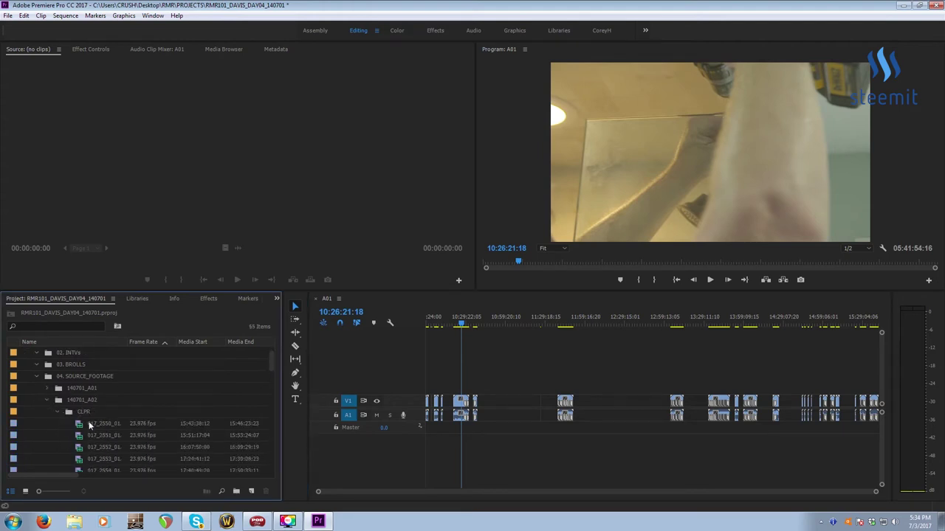
click(79, 425)
scroll(93, 433, down, 7)
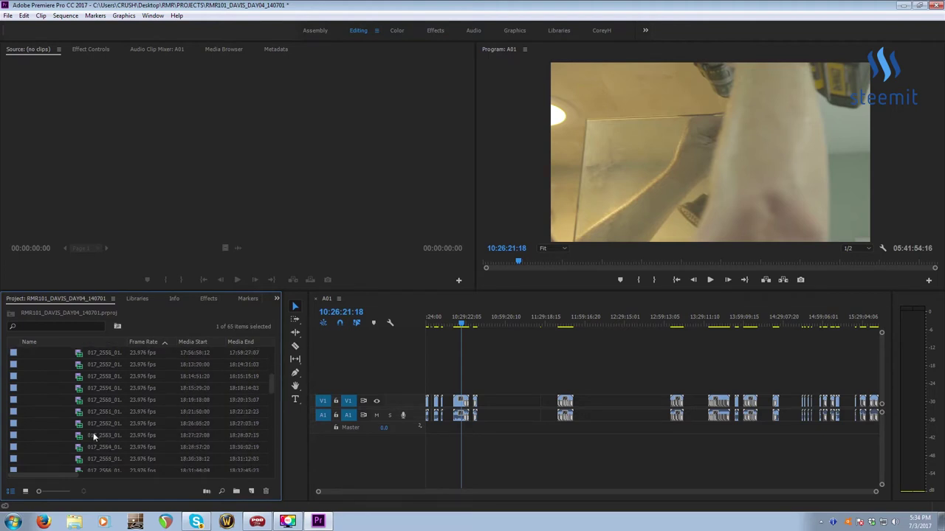
scroll(93, 433, down, 9)
shift+click(93, 433)
scroll(98, 427, up, 11)
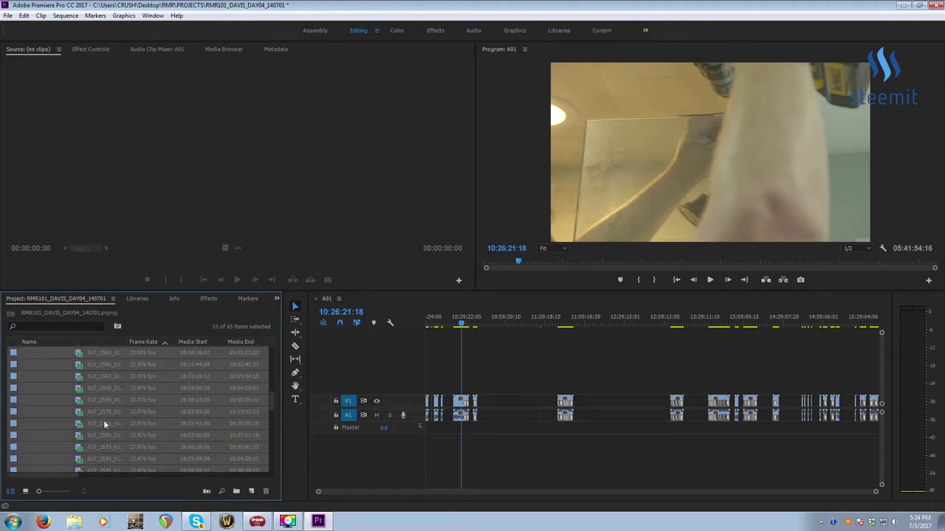
scroll(104, 419, up, 2)
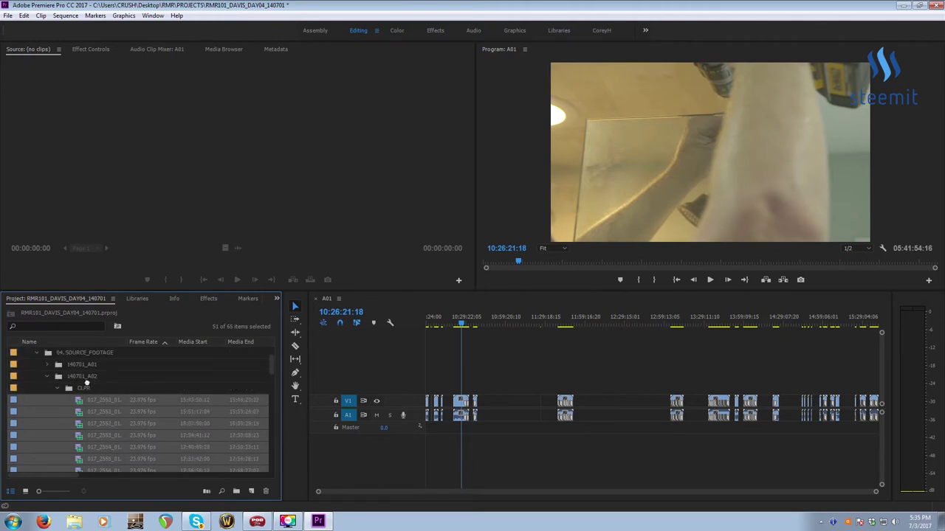
drag(86, 375, 83, 379)
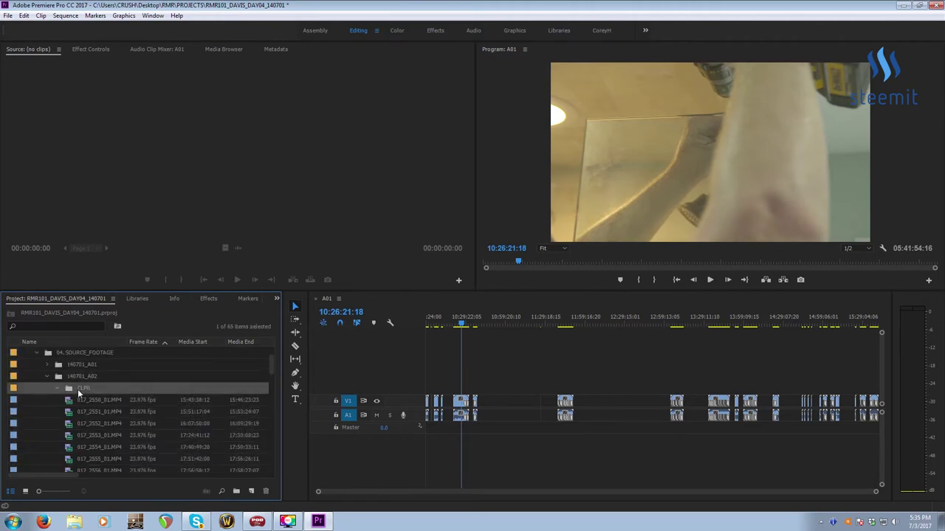
click(85, 389)
Create a single timecode-synced multicam source sequence named A02 from all clips in the 140701_A02 bin
scroll(94, 413, down, 12)
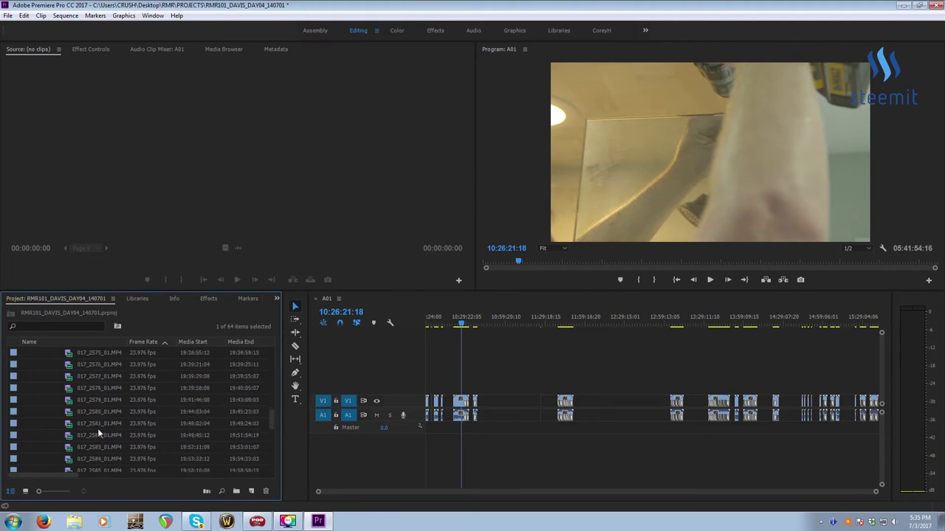
scroll(93, 434, down, 4)
shift+click(93, 423)
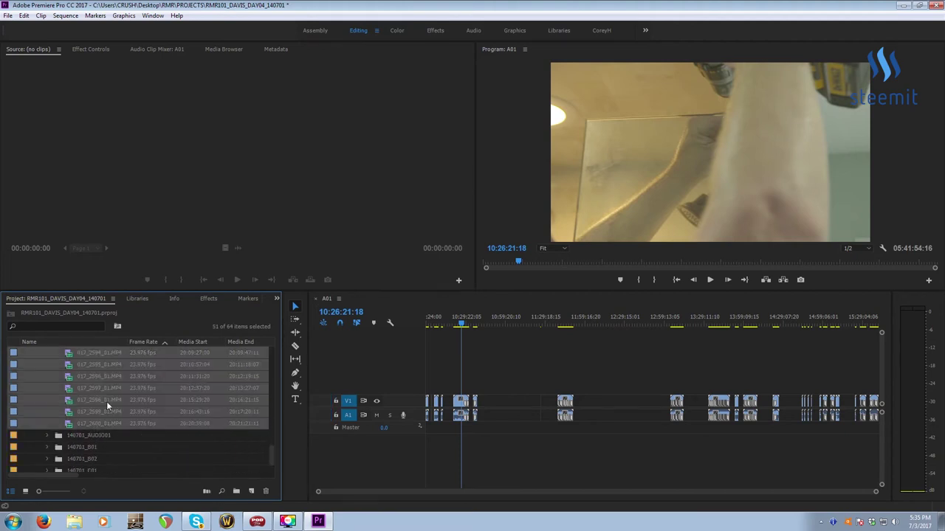
right_click(106, 401)
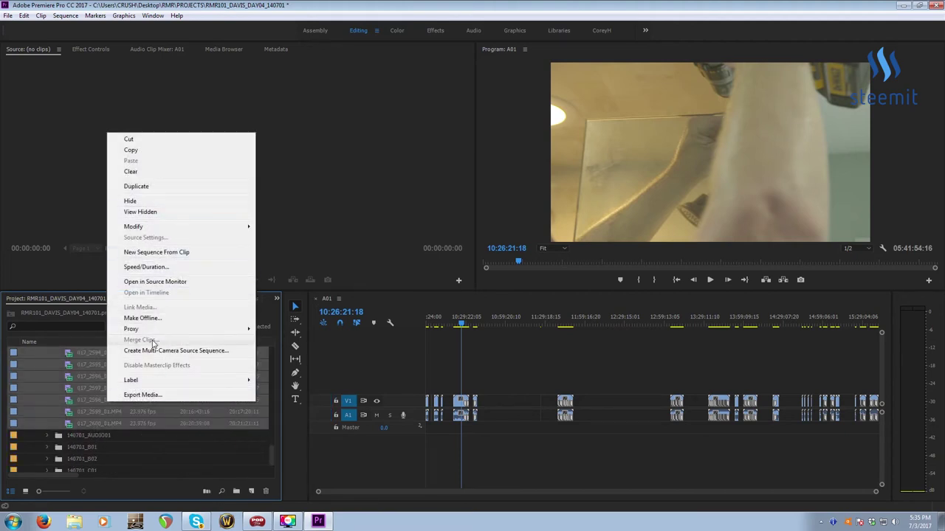
click(148, 352)
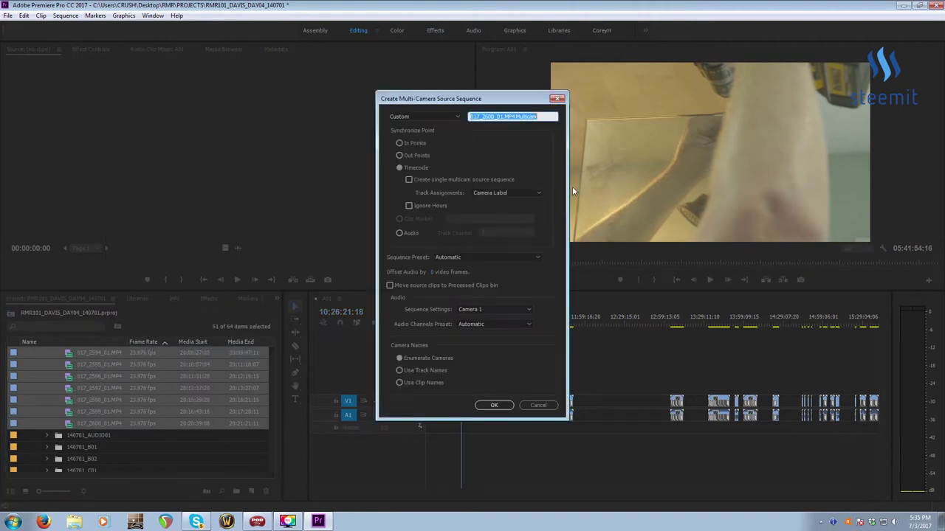
click(440, 179)
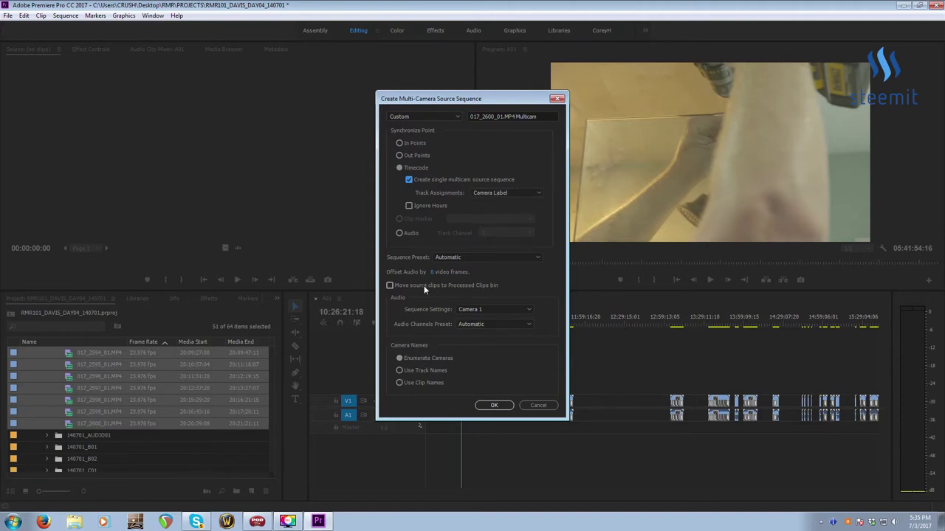
click(544, 118)
text(A02)
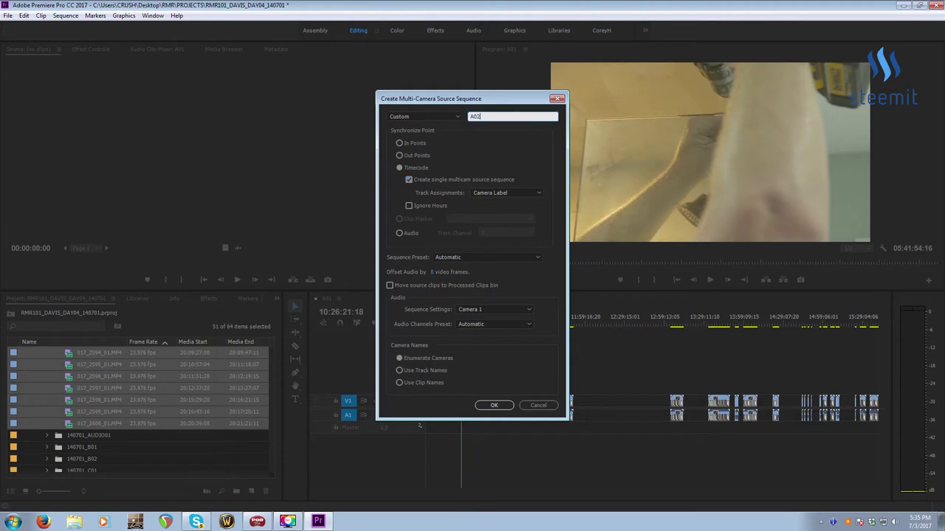
click(493, 405)
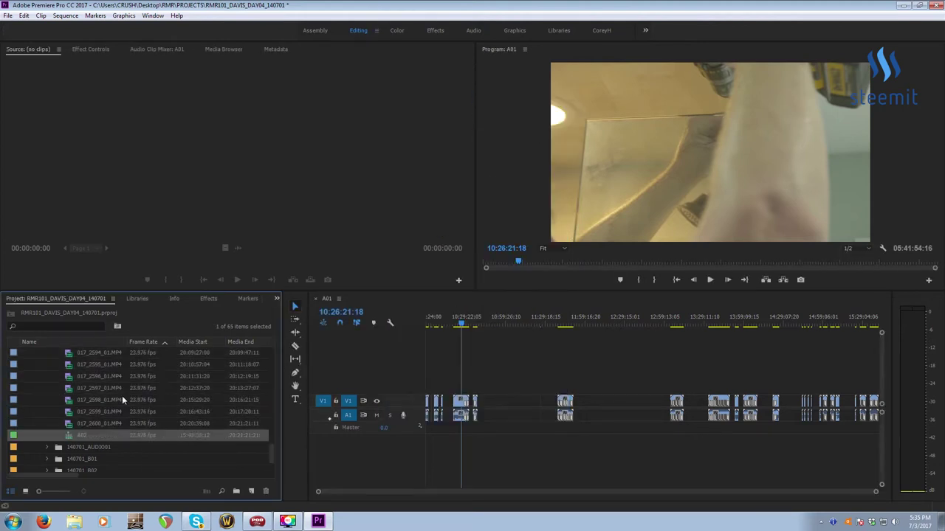
Open the A02 multicam sequence in the timeline and collapse the 140701_A02 bin
double_click(71, 435)
scroll(59, 436, up, 10)
click(47, 423)
Create a single timecode-synced multicam source sequence named B01 from all clips in the 140701_B01 bin
click(46, 435)
scroll(47, 433, down, 1)
click(58, 412)
scroll(66, 413, down, 1)
key(ctrl+a)
right_click(217, 452)
click(253, 401)
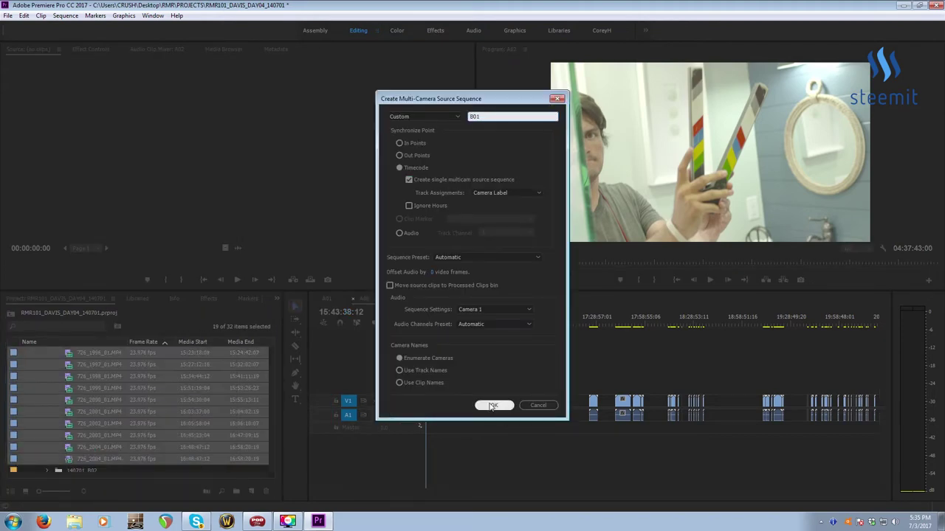
click(487, 406)
Select all clips in the 140701_B02 bin
key(ctrl+a)
right_click(83, 451)
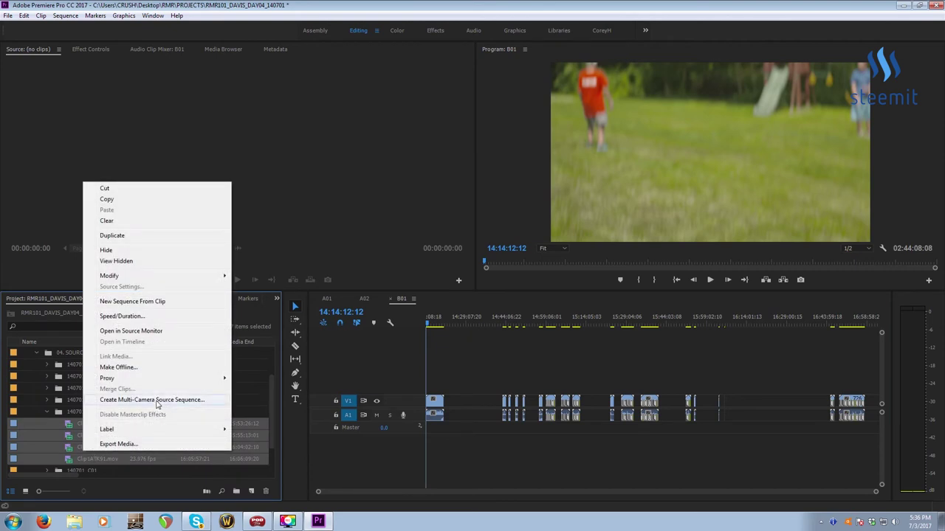
Try to assign Ctrl+Alt+M as the keyboard shortcut for the Create Multi-Camera Source Sequence command
click(25, 16)
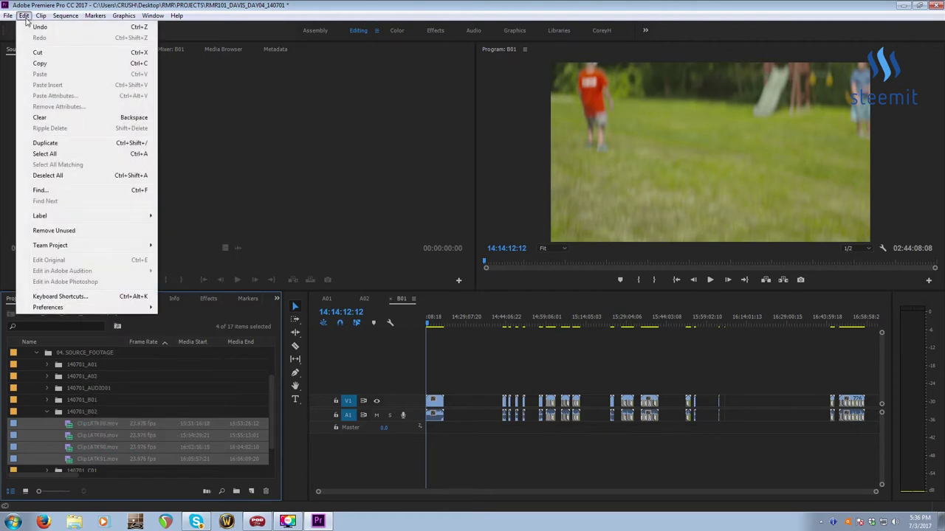
click(74, 296)
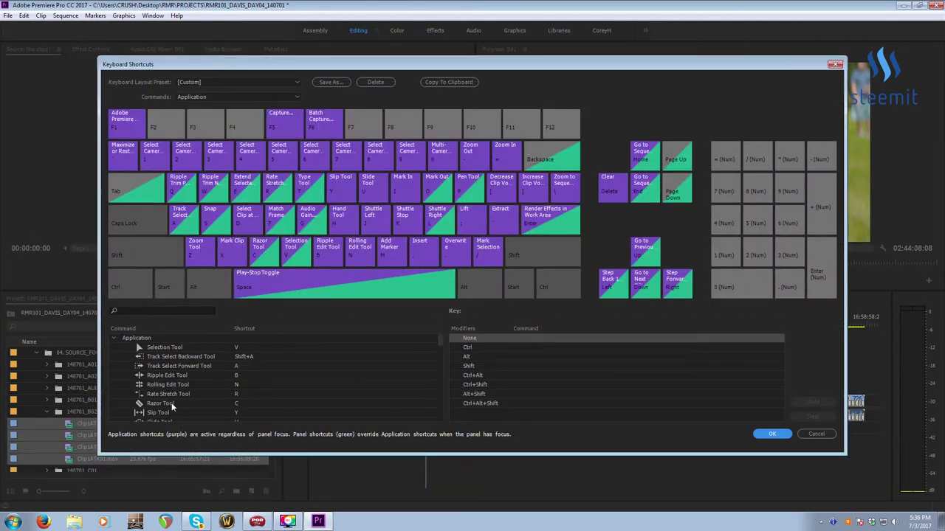
click(153, 310)
text(create)
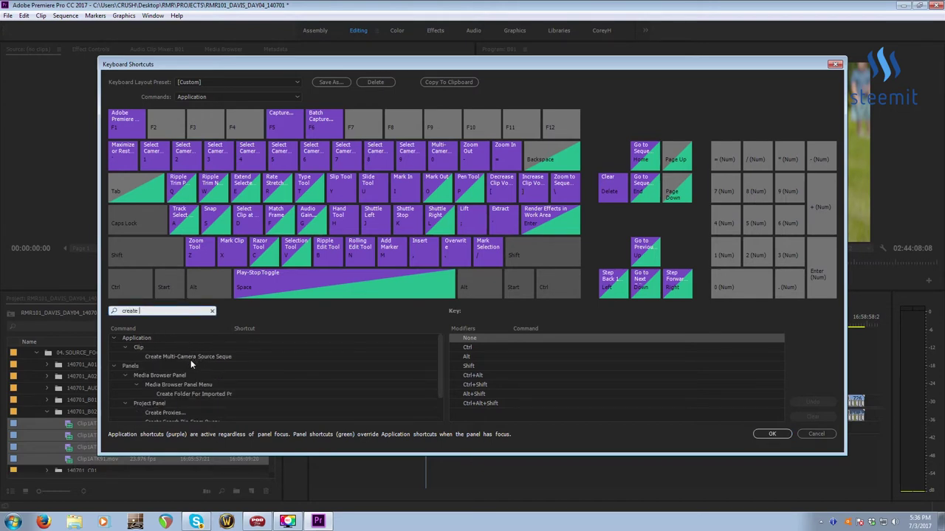
click(243, 357)
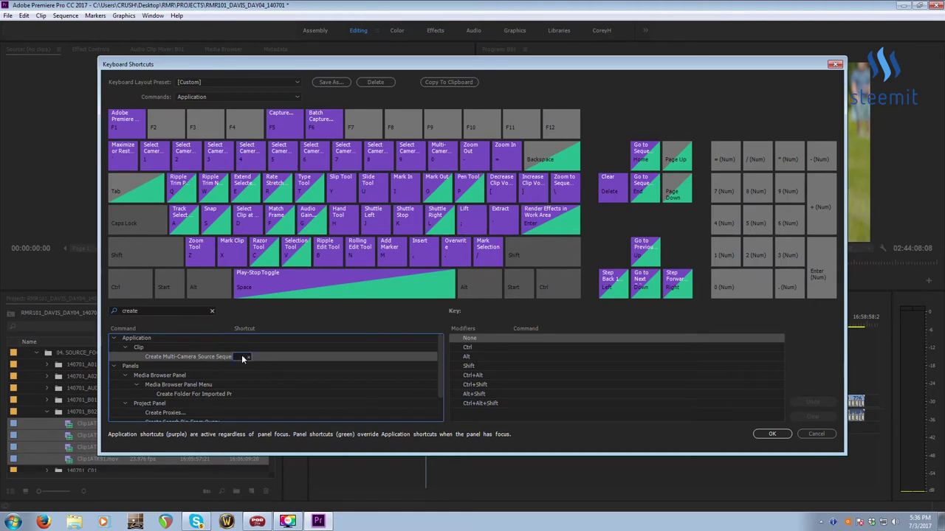
key(ctrl+alt+m)
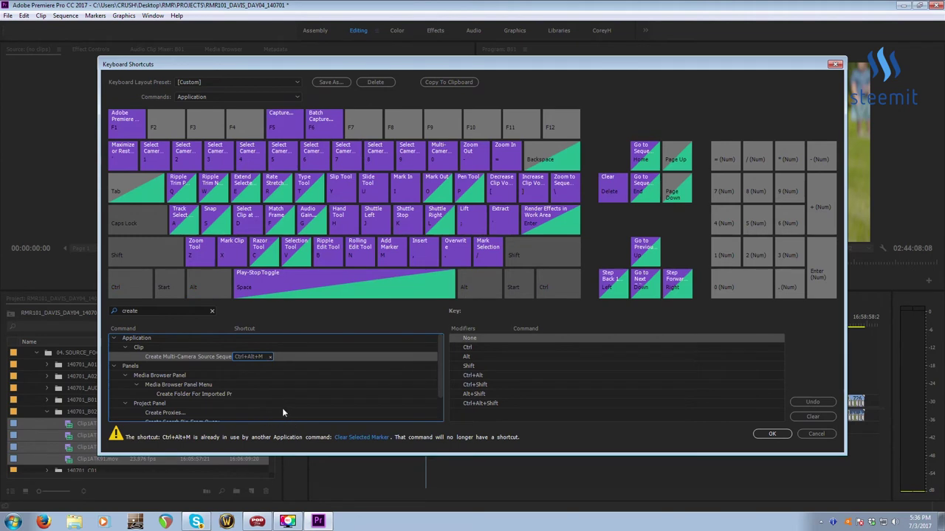
click(268, 358)
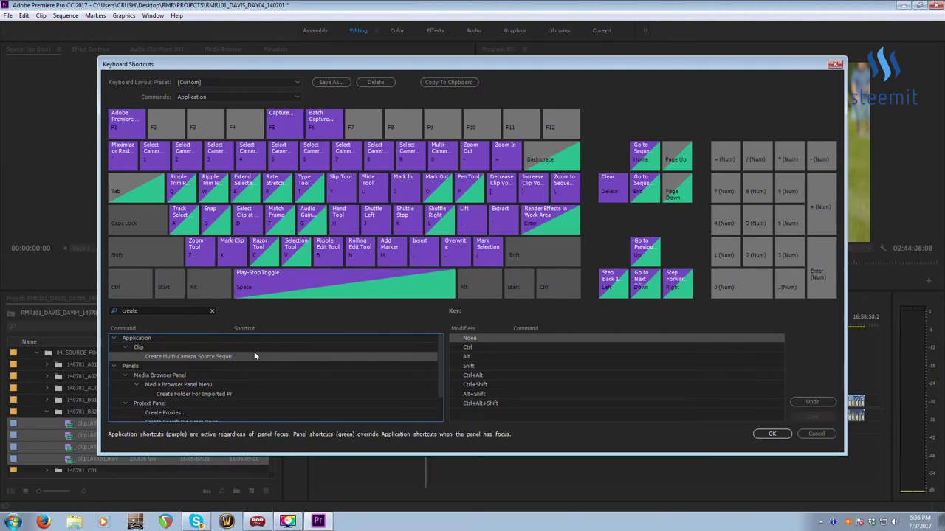
Try Ctrl+Alt+Shift+M as the shortcut for Create Multi-Camera Source Sequence, remove it and close the shortcut settings
click(251, 357)
key(ctrl+alt+shift+m)
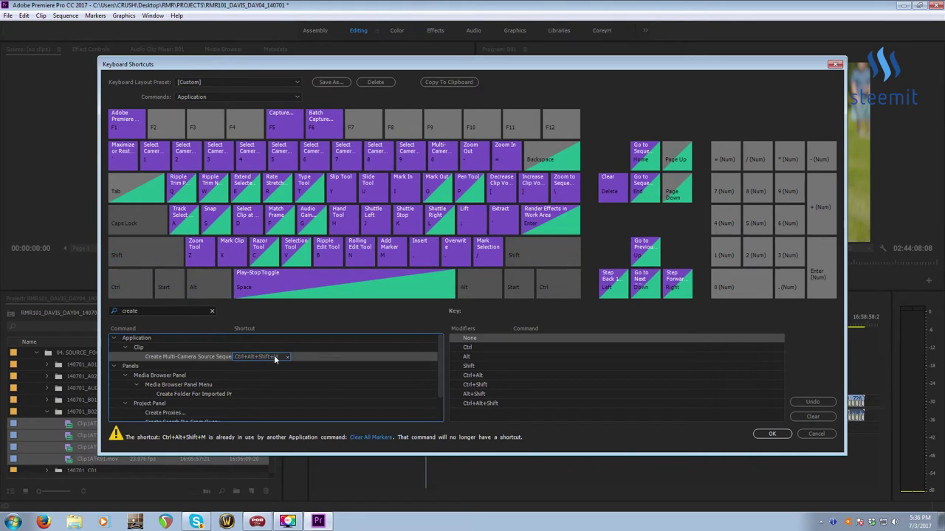
click(287, 358)
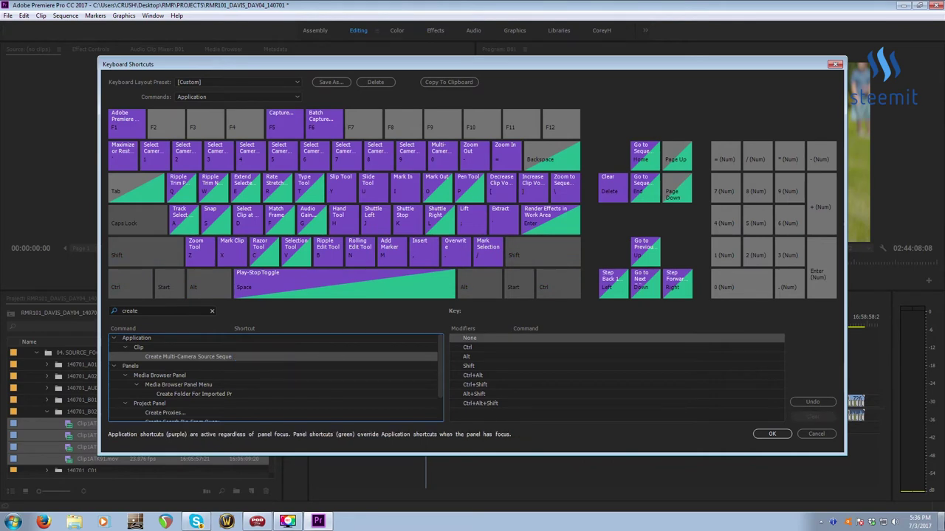
click(782, 436)
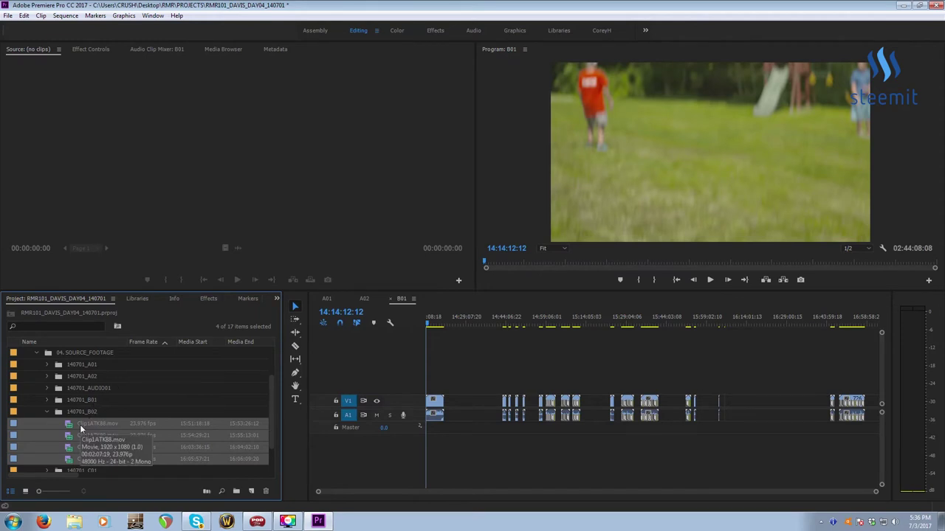
Create a single timecode-synced multicam source sequence named B02 from the selected 140701_B02 clips and open it in the timeline
right_click(71, 447)
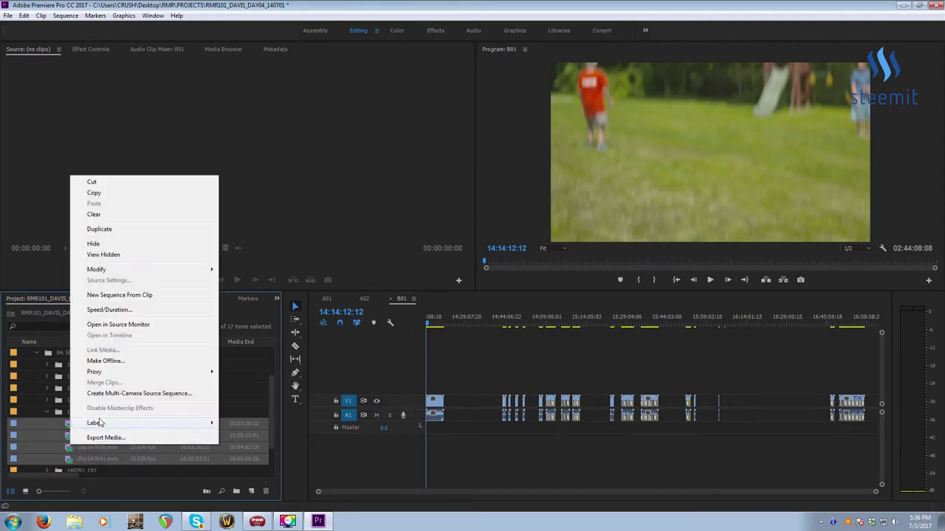
click(123, 396)
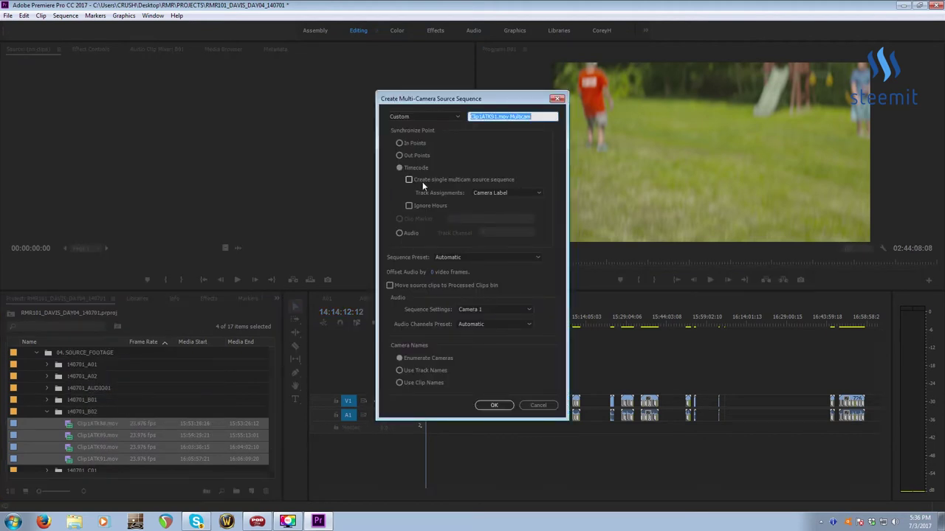
click(422, 182)
click(536, 116)
text(B02)
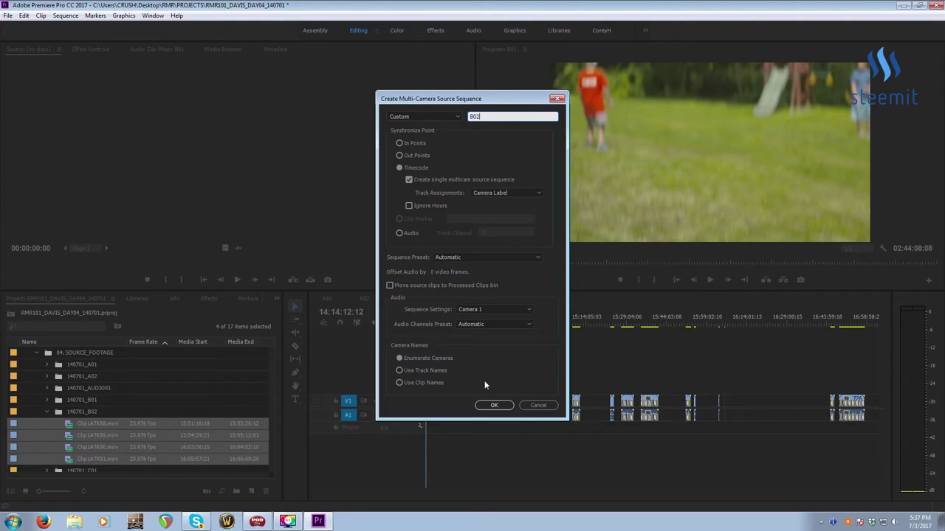
click(496, 406)
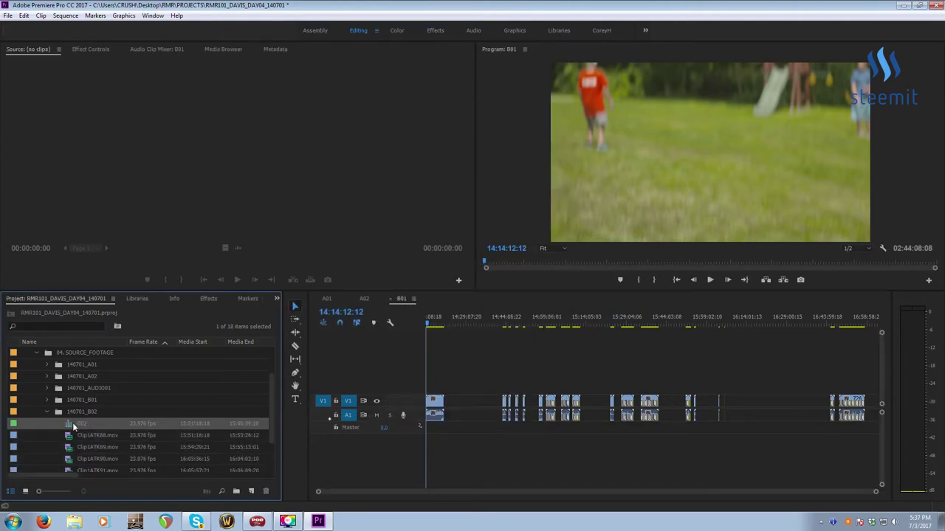
double_click(72, 423)
click(48, 413)
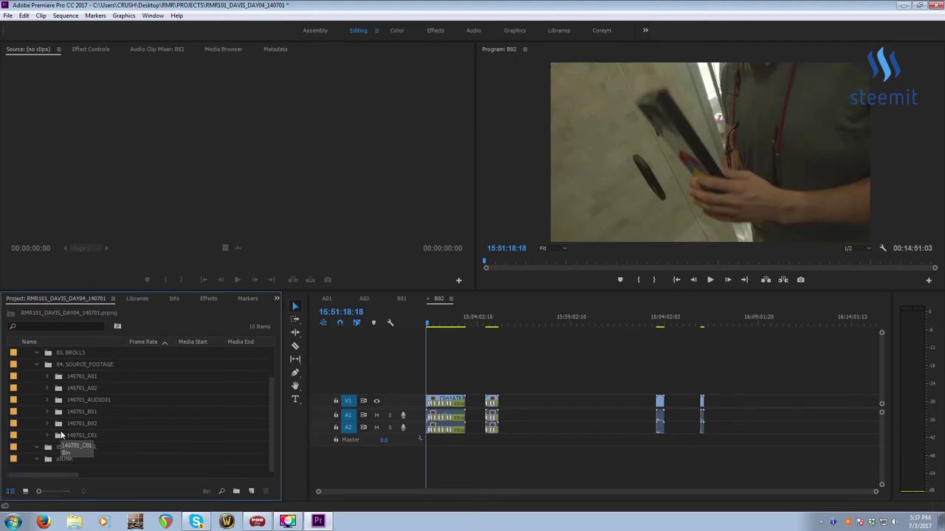
Load GOPR7315.MP4 from the 140701_C01 bin into the Source monitor and delete the text file from that bin
click(46, 434)
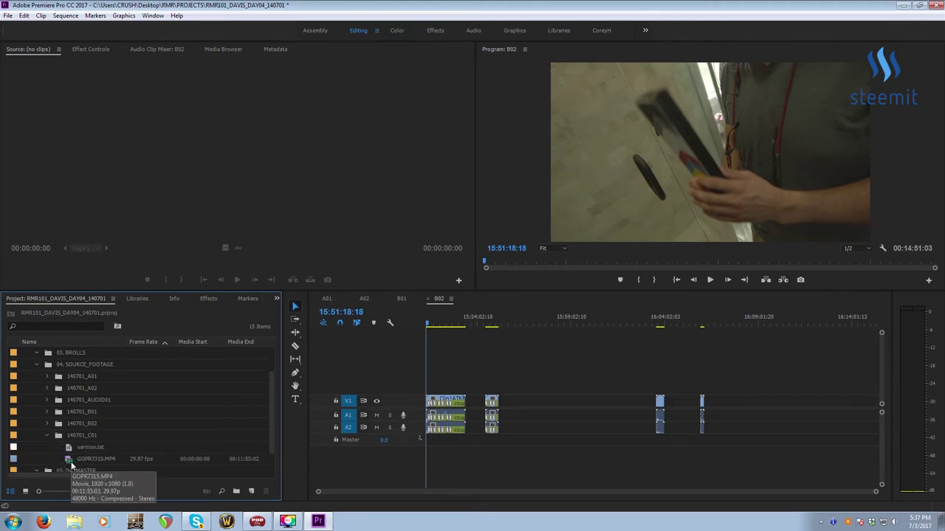
double_click(70, 459)
click(70, 445)
key(Delete)
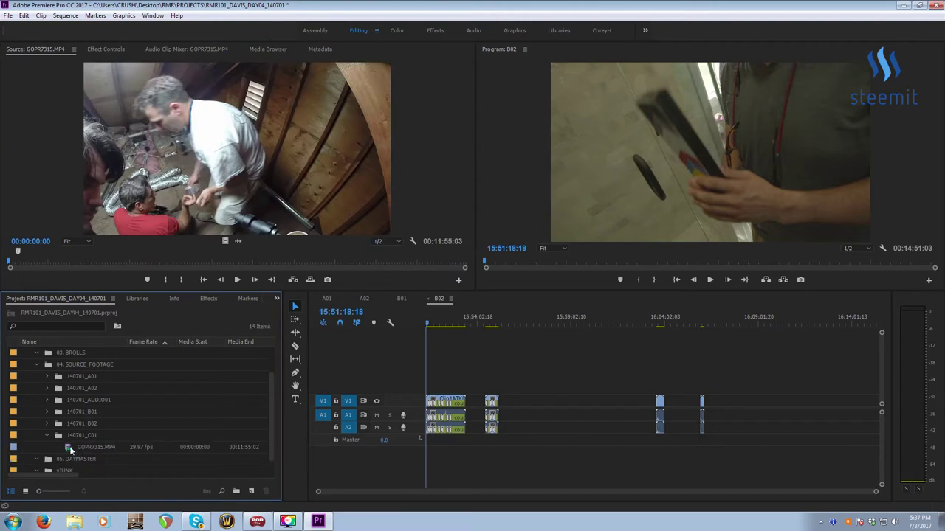
Play GOPR7315.MP4 in the Source monitor and stop at the slate clap about 12 seconds in
click(71, 447)
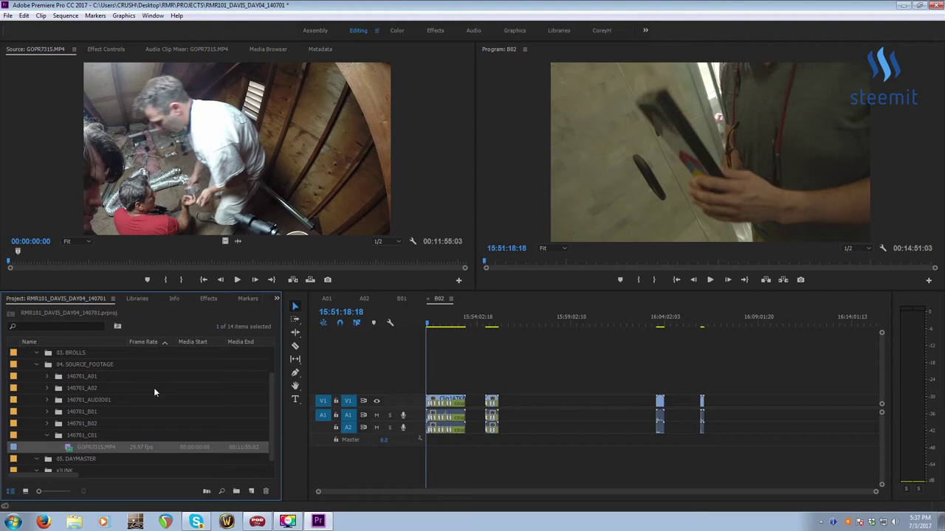
click(152, 129)
key(space)
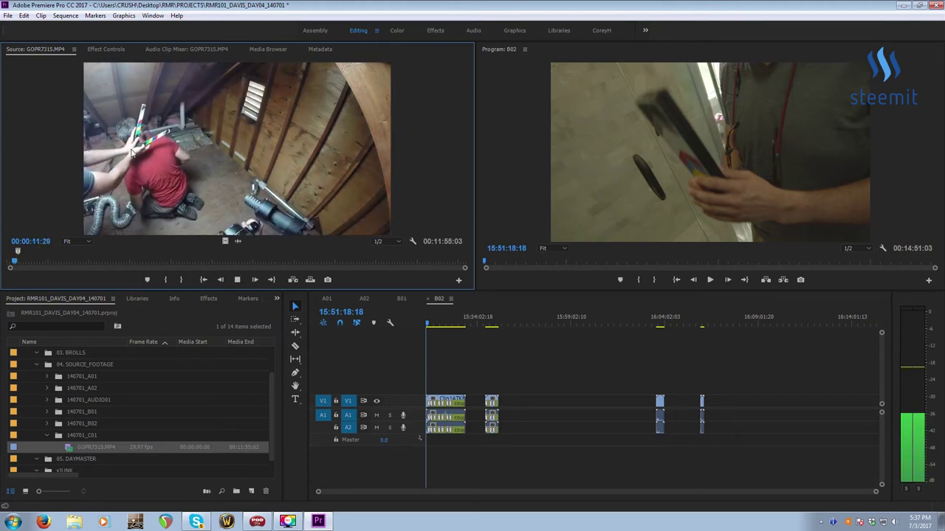
key(space)
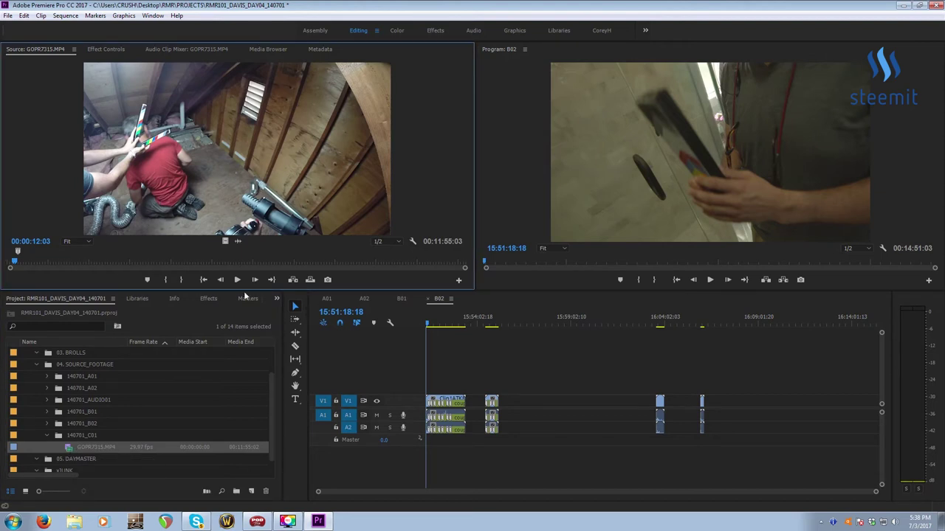
click(48, 436)
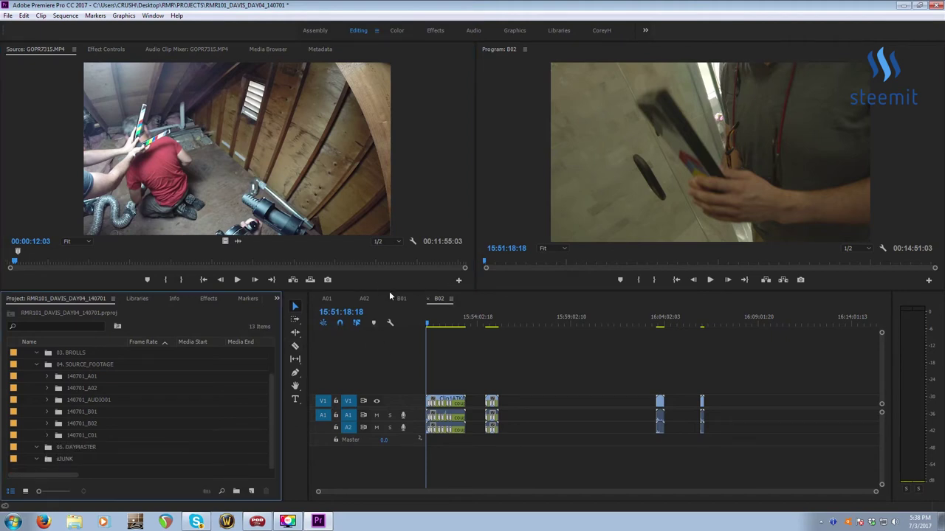
click(47, 435)
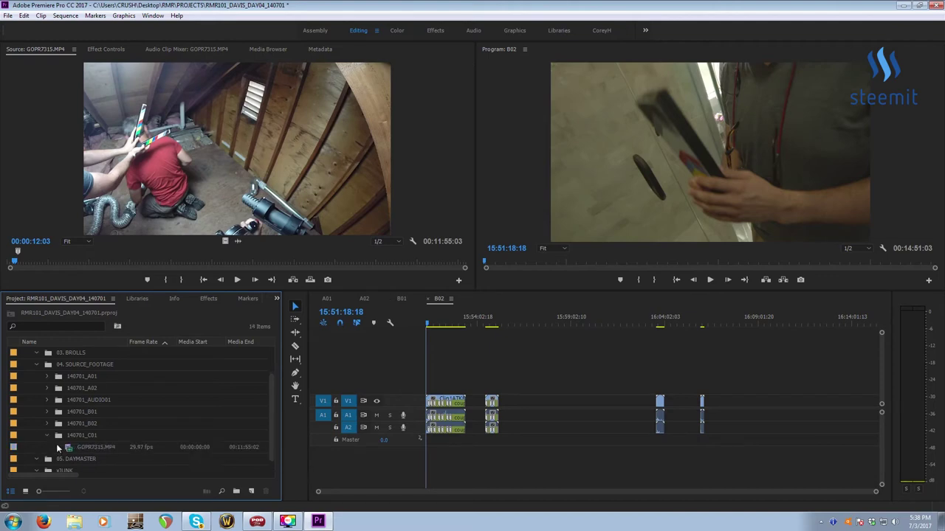
right_click(69, 449)
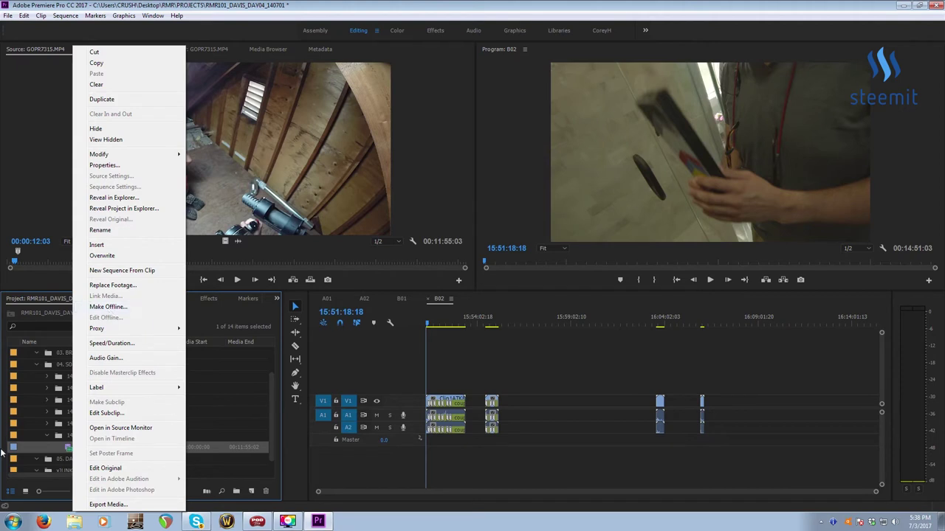
click(48, 435)
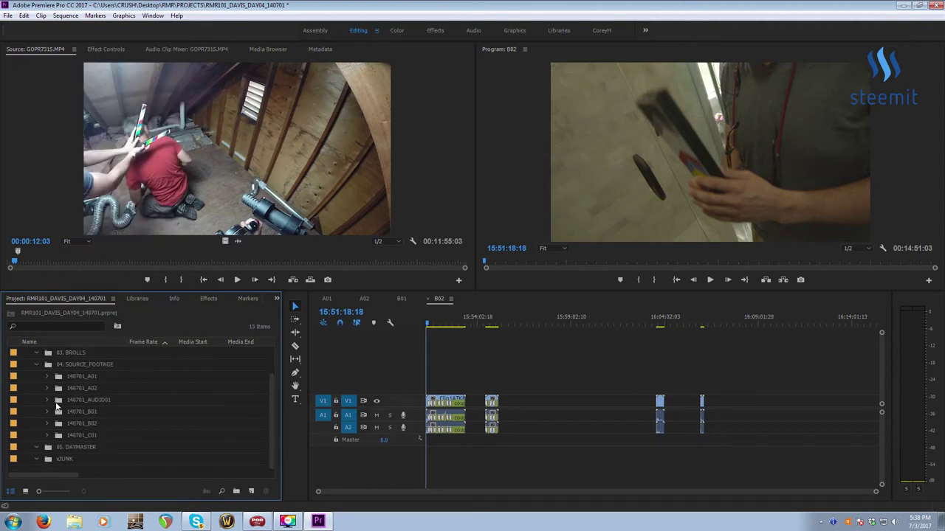
Move all WAV files from the 14Y07M01 sub-bin directly into the 140701_AUDIO01 bin
click(44, 400)
click(46, 399)
click(58, 411)
click(76, 425)
scroll(85, 436, down, 8)
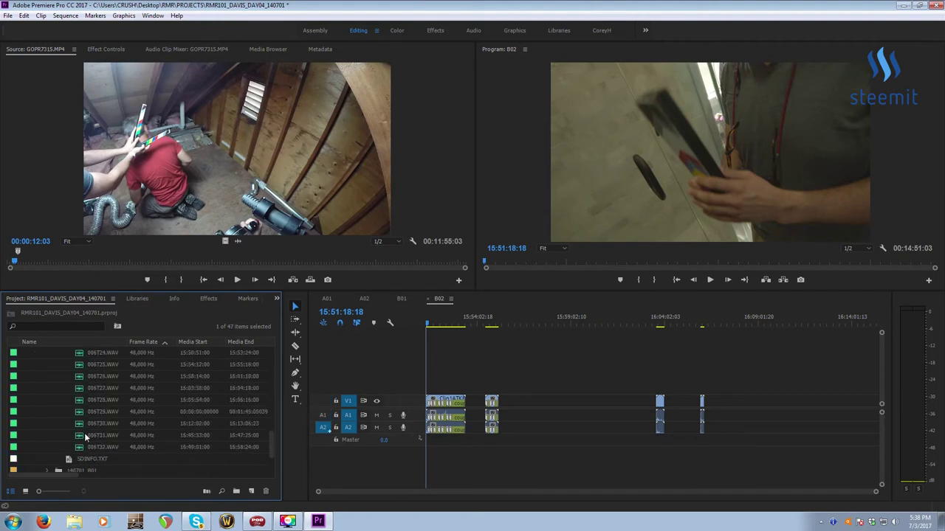
shift+click(86, 438)
scroll(110, 438, up, 5)
scroll(111, 438, up, 3)
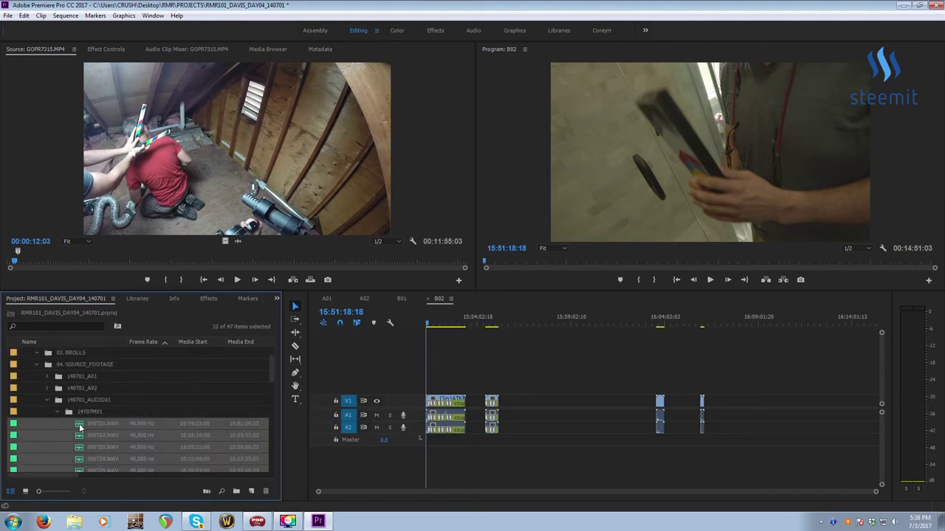
drag(80, 402, 81, 402)
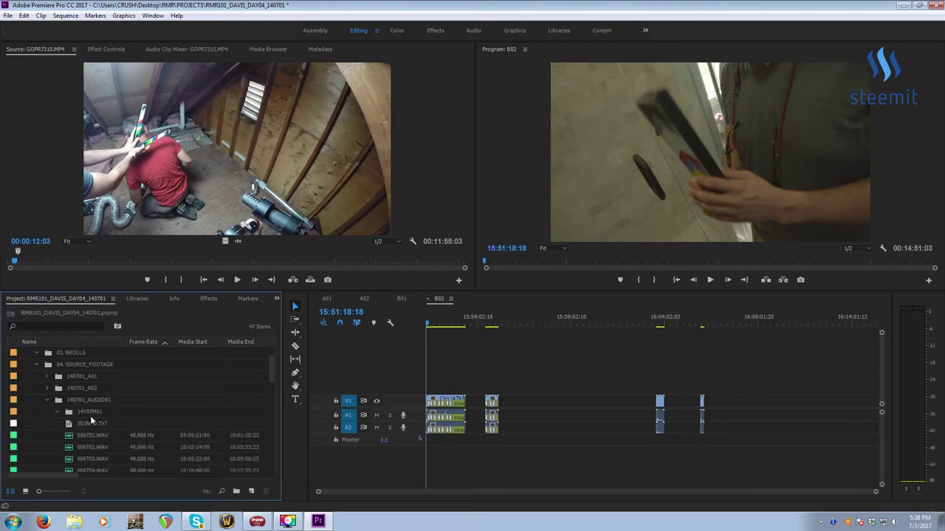
Try to create a multi-camera source sequence from all the WAV files in the 140701_AUDIO01 bin
click(84, 415)
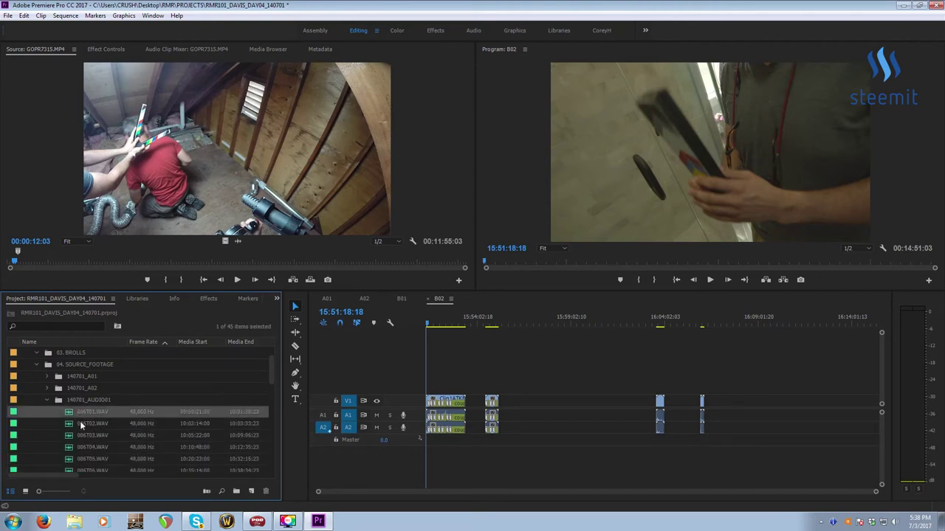
scroll(80, 421, down, 6)
scroll(76, 425, down, 3)
shift+click(75, 425)
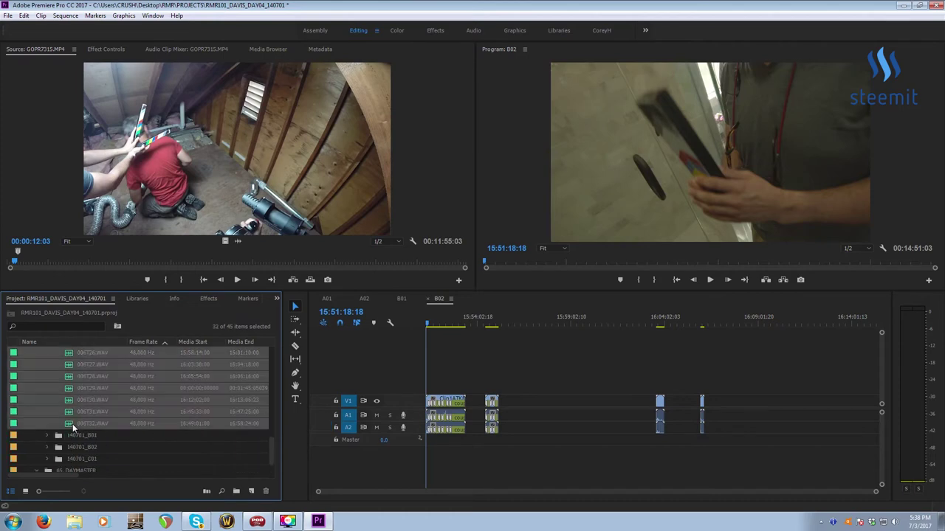
right_click(78, 376)
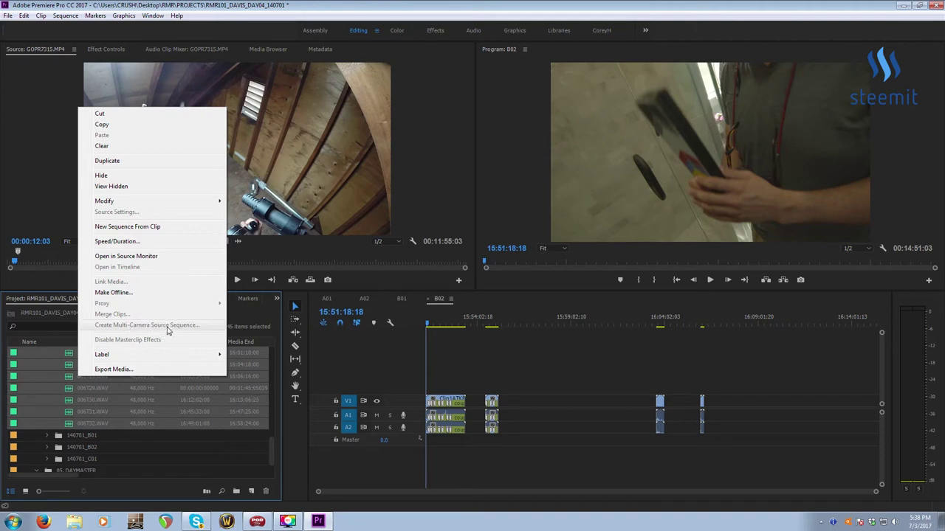
click(89, 391)
Move 017_2600_01.MP4 from the 140701_A02 bin into the 140701_AUDIO01 bin
scroll(89, 391, up, 6)
scroll(90, 390, up, 3)
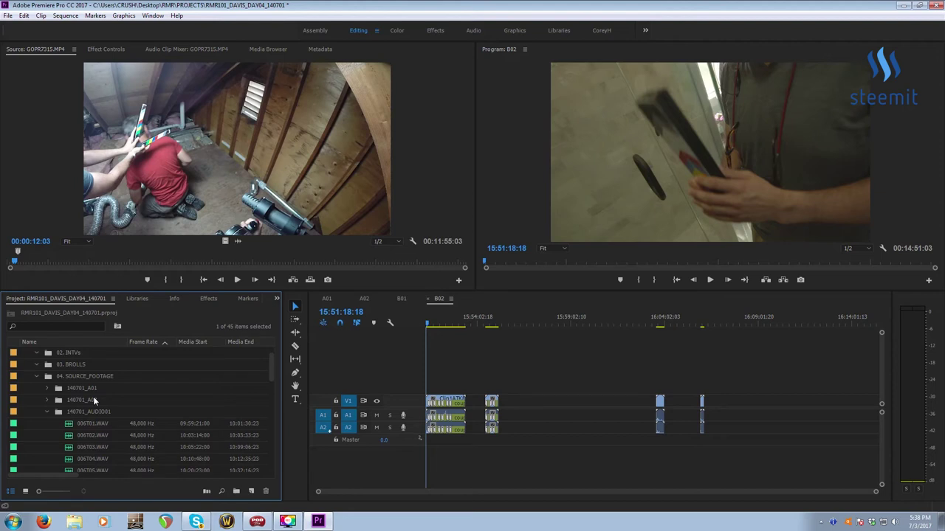
click(44, 400)
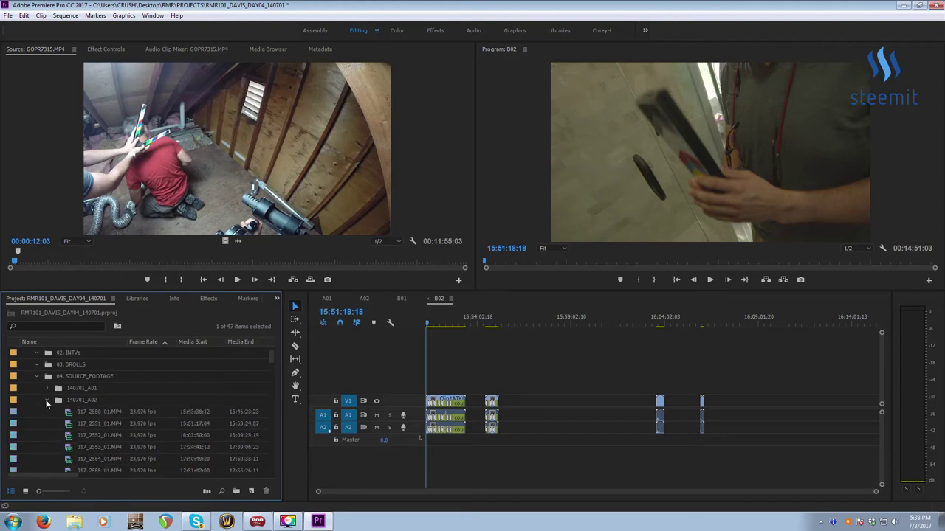
scroll(120, 432, down, 10)
scroll(124, 435, down, 10)
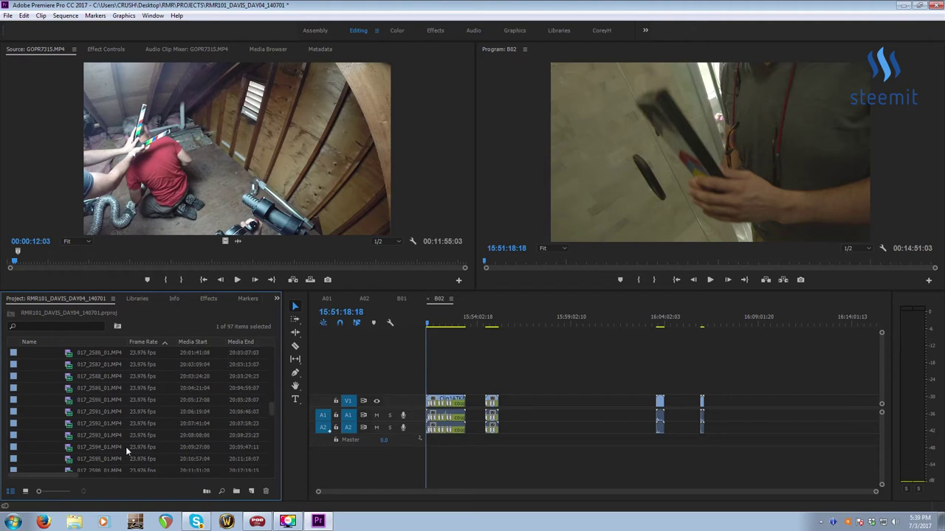
drag(75, 369, 94, 436)
Select 017_2600_01.MP4 together with all WAV files in 140701_AUDIO01 and start a multi-camera source sequence from them
click(78, 393)
scroll(112, 407, down, 10)
shift+click(86, 396)
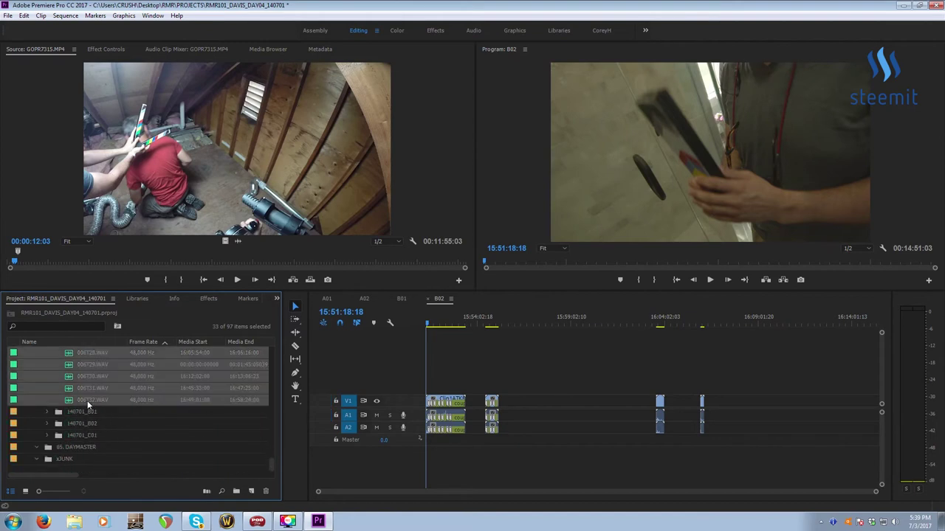
scroll(86, 397, up, 5)
scroll(86, 397, up, 3)
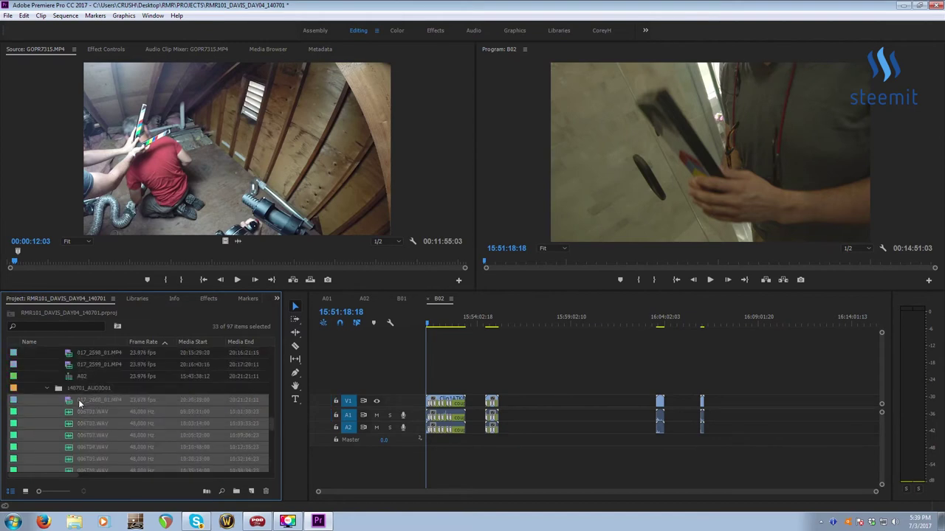
right_click(80, 400)
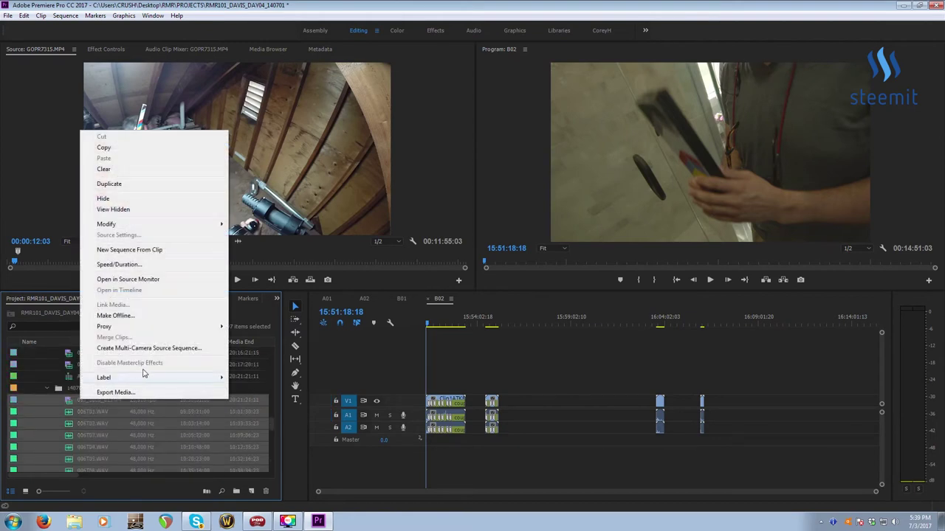
click(144, 348)
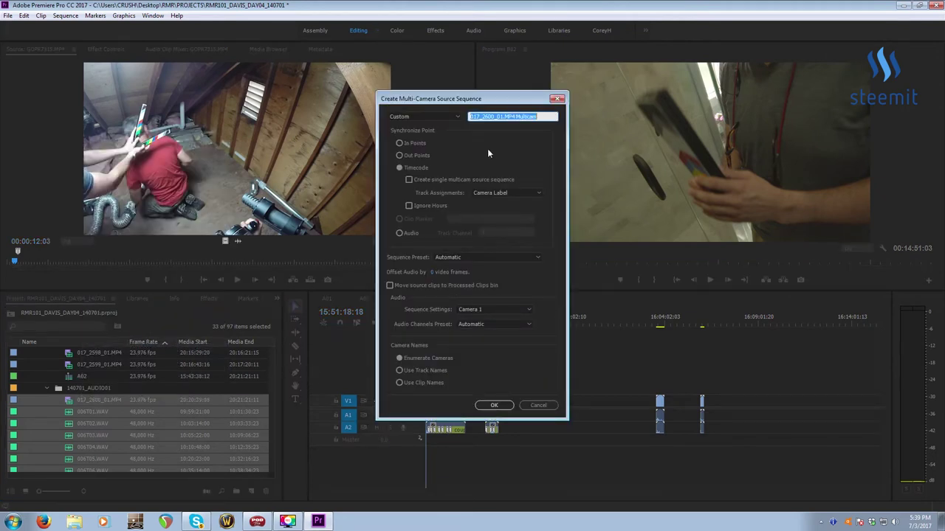
Create a single timecode-synced multicam source sequence named AUDIO and open it in the timeline
click(449, 178)
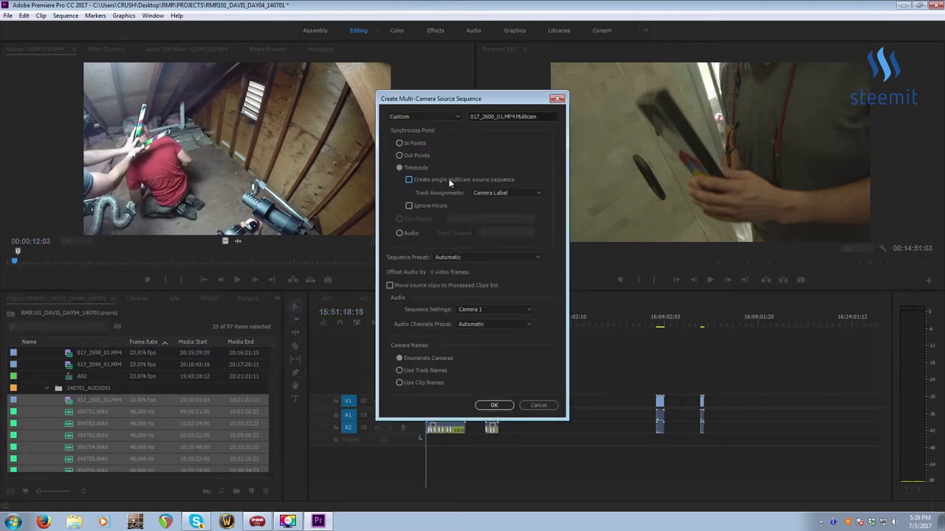
triple_click(540, 117)
text(audio)
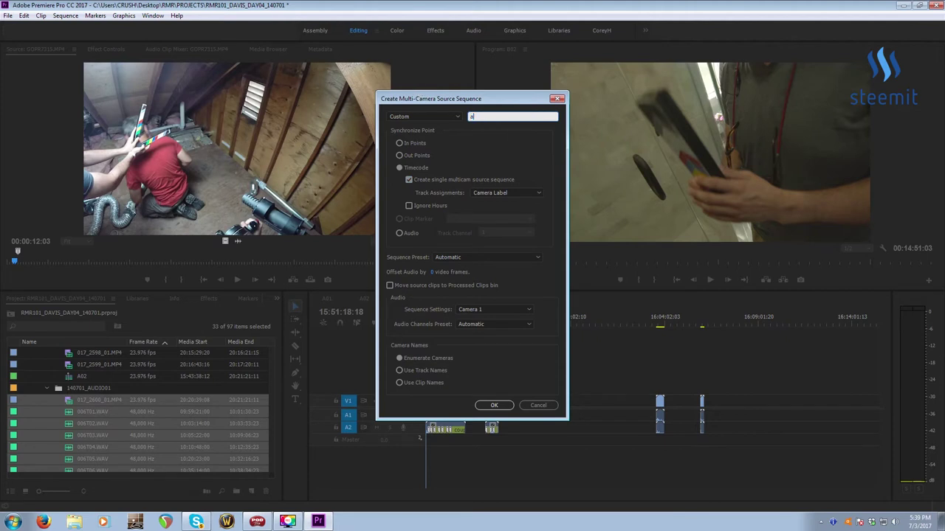
key(BackSpace)
key(BackSpace)
key(BackSpace)
key(BackSpace)
key(BackSpace)
text(AUDIO)
click(494, 405)
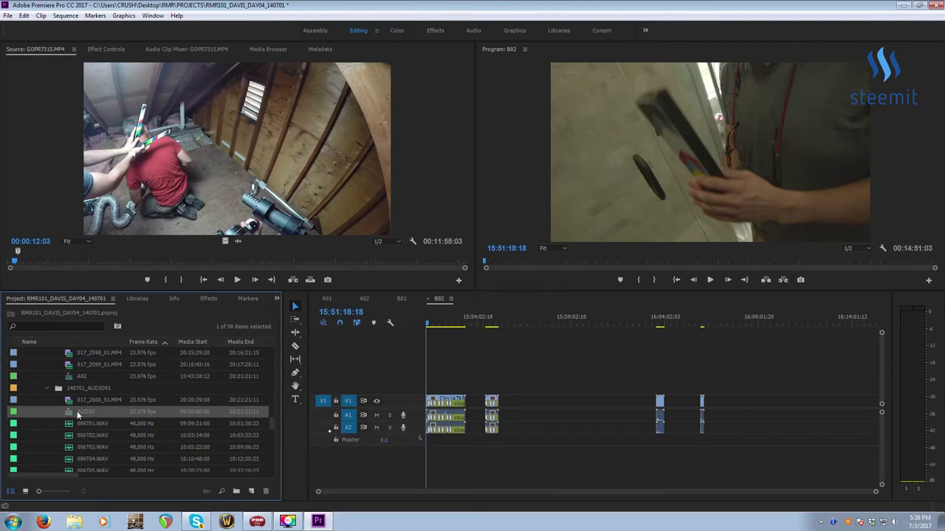
double_click(78, 416)
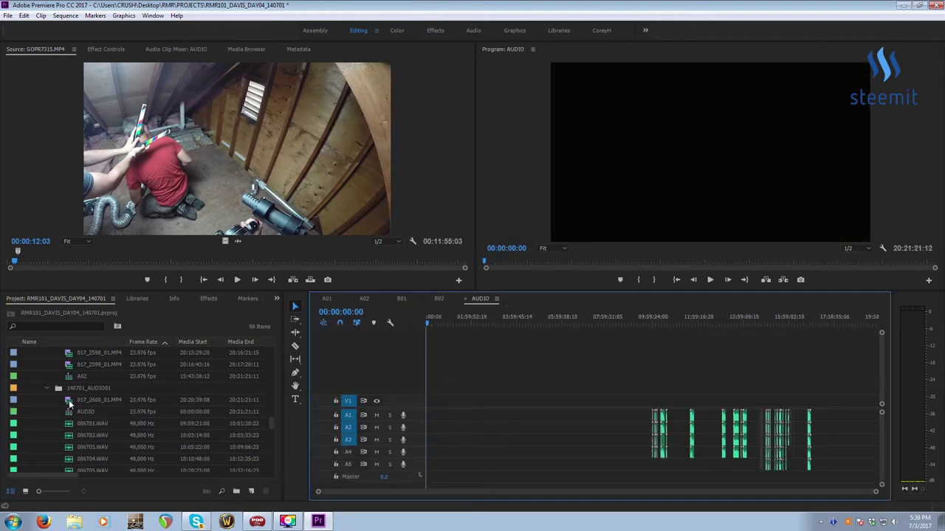
Move 017_2600_01.MP4 back into the 140701_A02 bin and collapse the 140701_A02 and 140701_AUDIO01 bins
drag(70, 406, 94, 376)
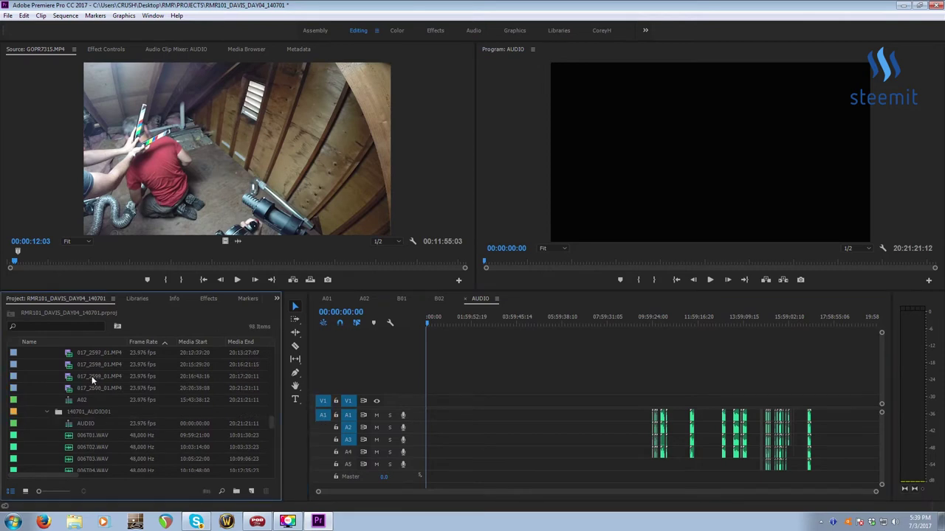
scroll(91, 375, up, 10)
scroll(90, 376, up, 1)
scroll(46, 377, up, 1)
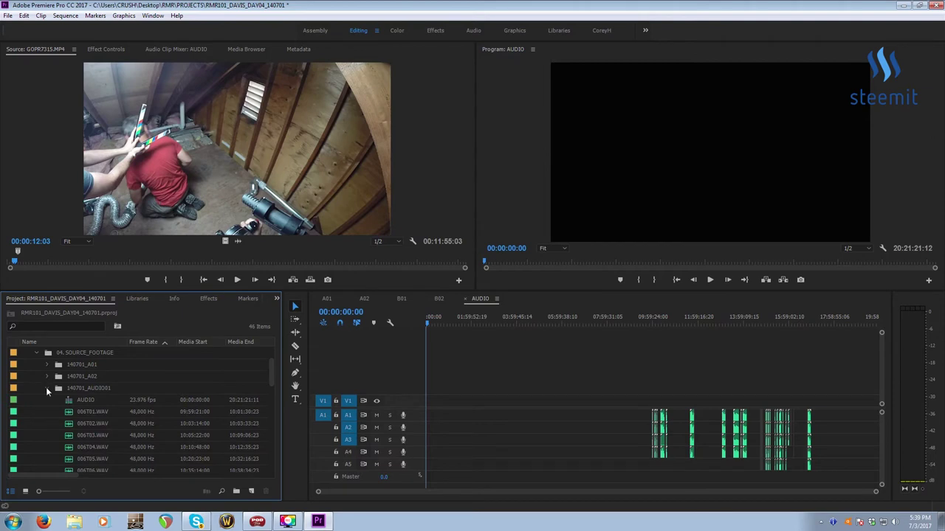
click(47, 388)
Examine the stray audio clip at the very start of the AUDIO sequence and play part of it
click(513, 367)
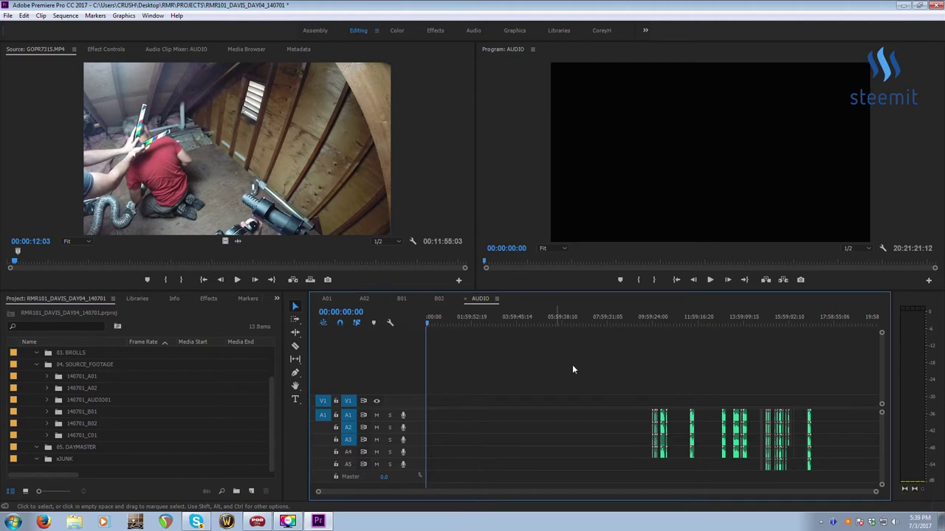
mouse_move(646, 324)
mouse_down()
mouse_move(677, 325)
mouse_move(652, 326)
mouse_up()
key(Home)
key(equal)
key(equal)
key(equal)
key(equal)
key(equal)
key(equal)
key(equal)
key(equal)
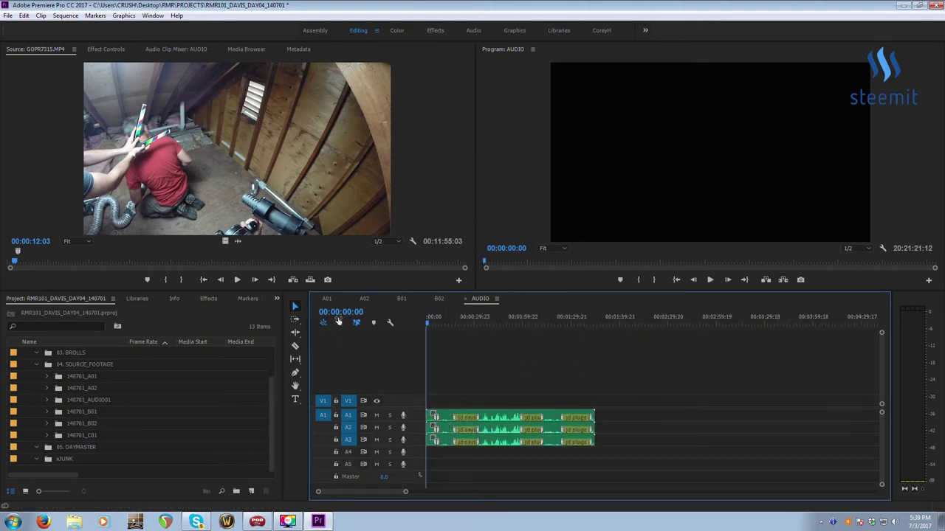
click(494, 414)
mouse_move(498, 317)
mouse_down()
mouse_move(528, 317)
mouse_move(492, 319)
mouse_up()
key(space)
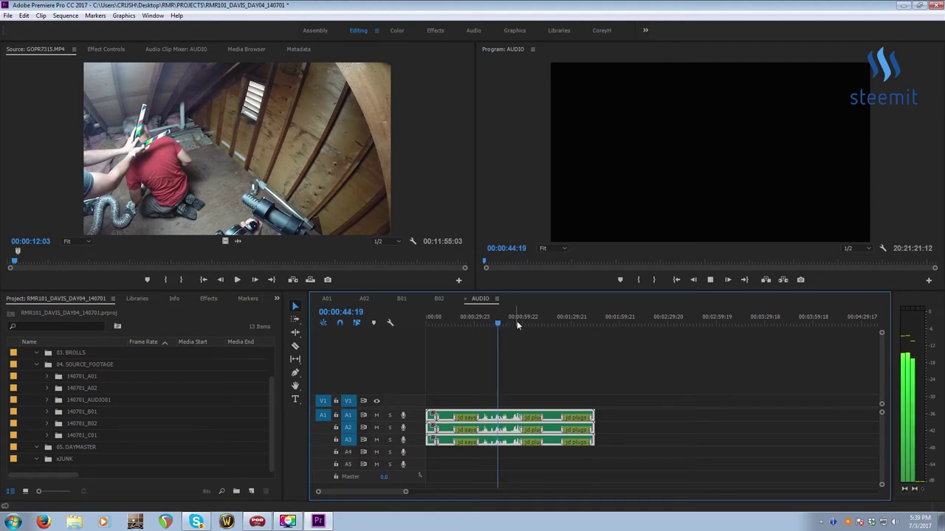
key(space)
drag(521, 319, 517, 316)
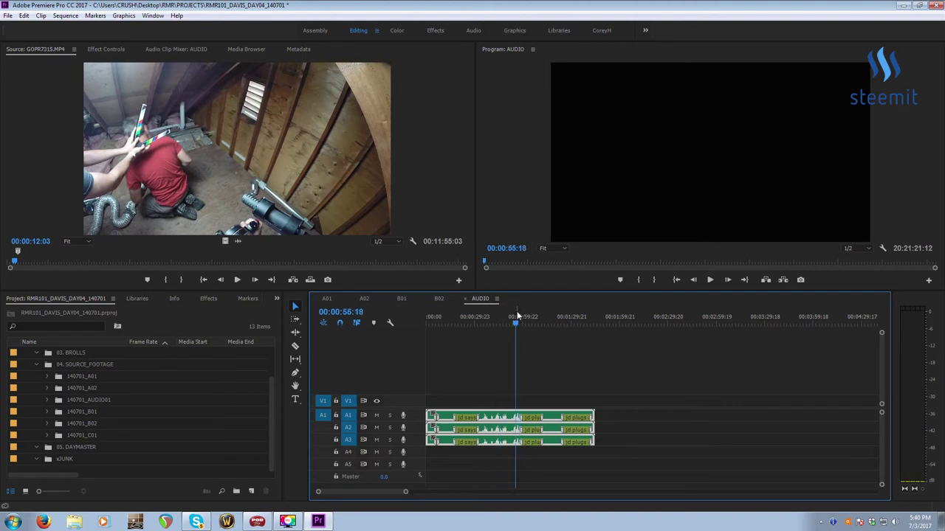
Cut the stray audio clip from the start of the AUDIO sequence
click(531, 351)
drag(532, 351, 601, 456)
key(Home)
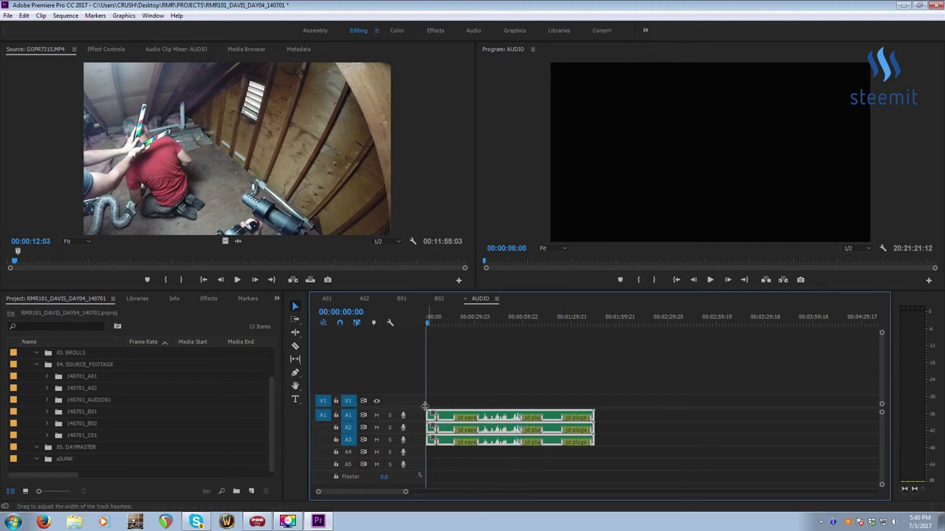
click(461, 378)
drag(464, 376, 516, 443)
key(Delete)
Delete the 017_2600_01.MP4 clip from the end of the AUDIO sequence
key(End)
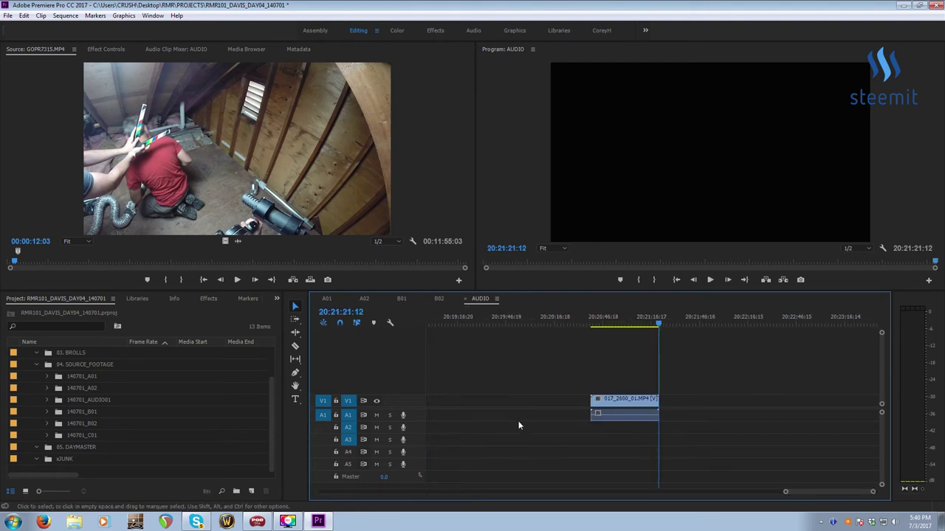
key(minus)
key(minus)
key(minus)
key(minus)
key(minus)
key(minus)
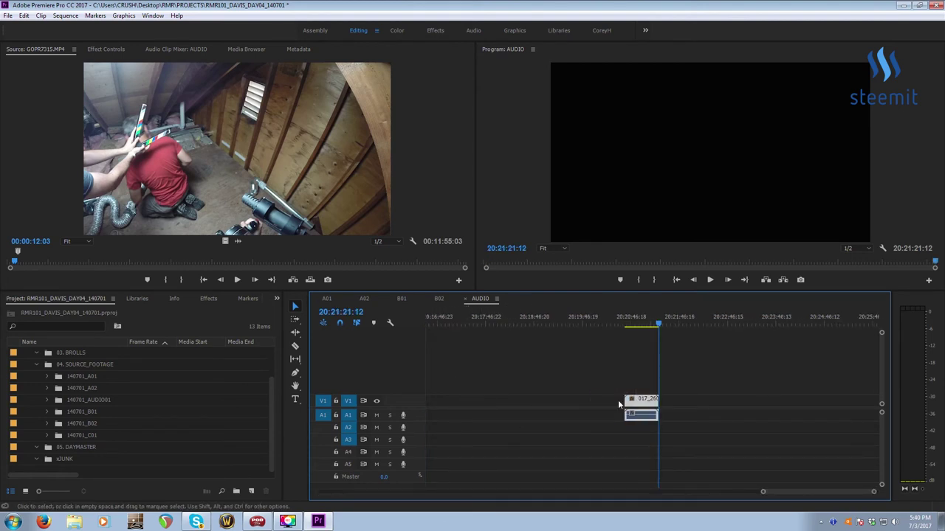
key(equal)
key(equal)
key(equal)
key(equal)
key(equal)
key(equal)
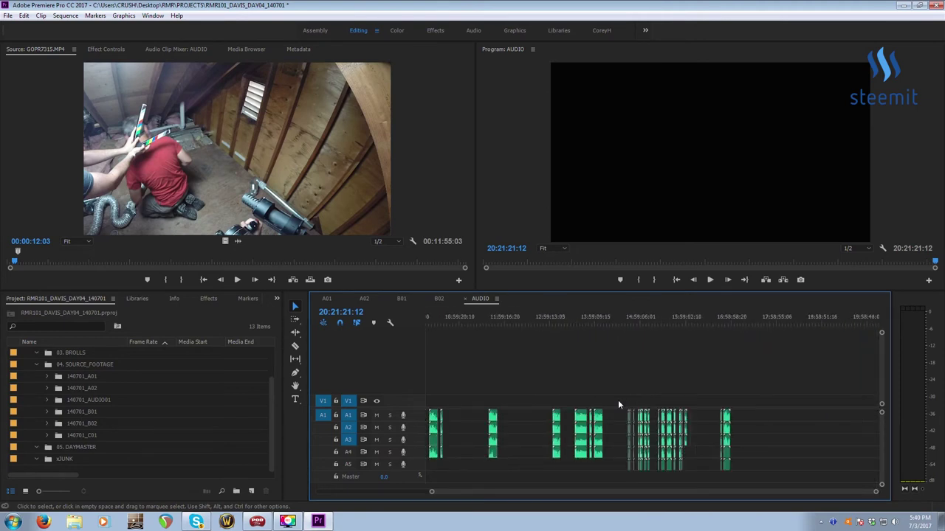
drag(606, 382, 657, 413)
key(Delete)
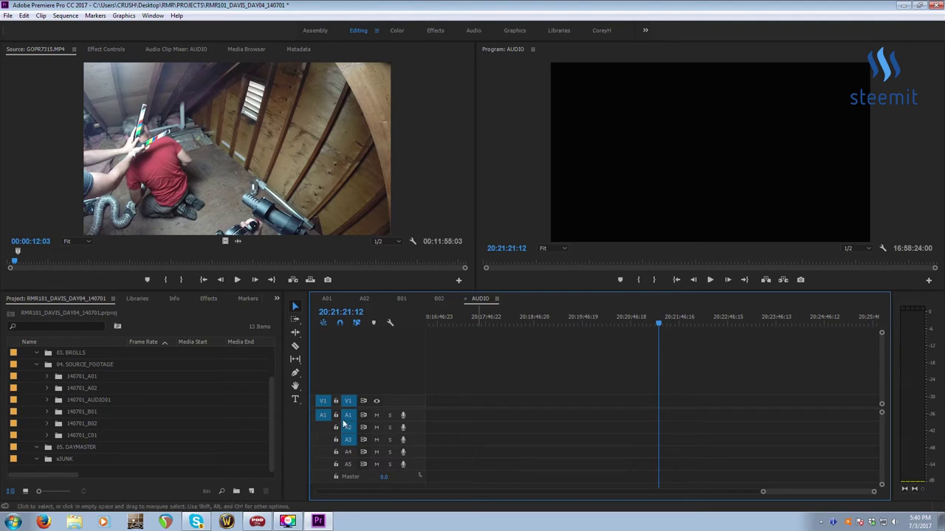
Paste the cut audio clip near the end of the AUDIO sequence, at about 20:19:50
click(585, 323)
key(ctrl+v)
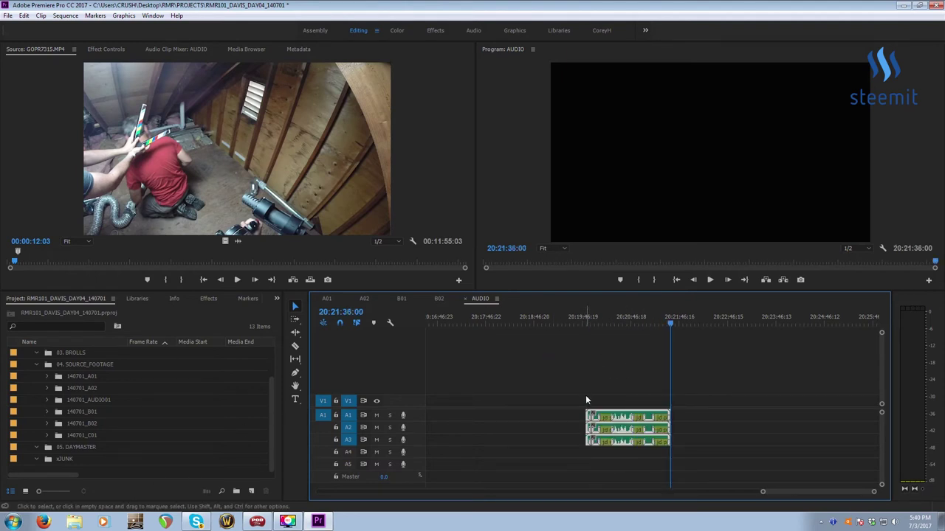
key(minus)
key(minus)
key(minus)
key(minus)
key(minus)
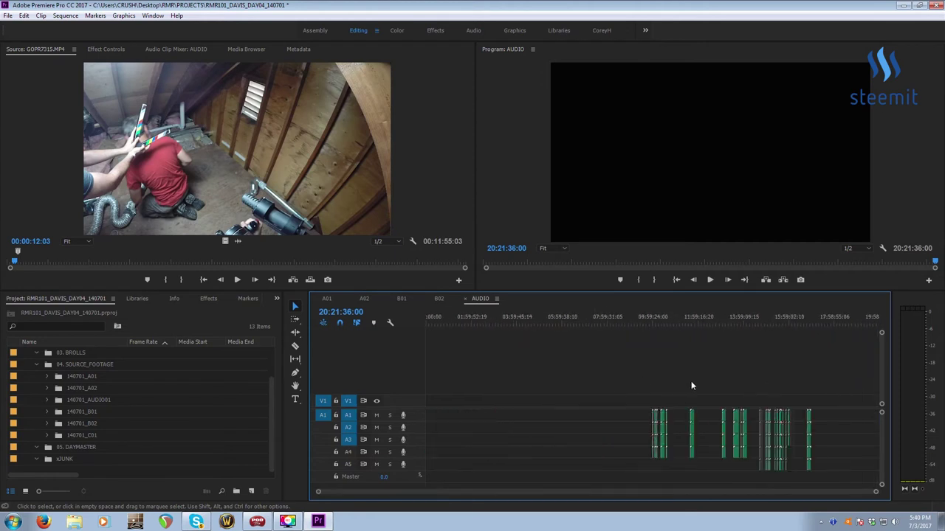
Place the playhead exactly at the start of the first audio clip in the AUDIO sequence
click(650, 317)
drag(649, 318, 653, 319)
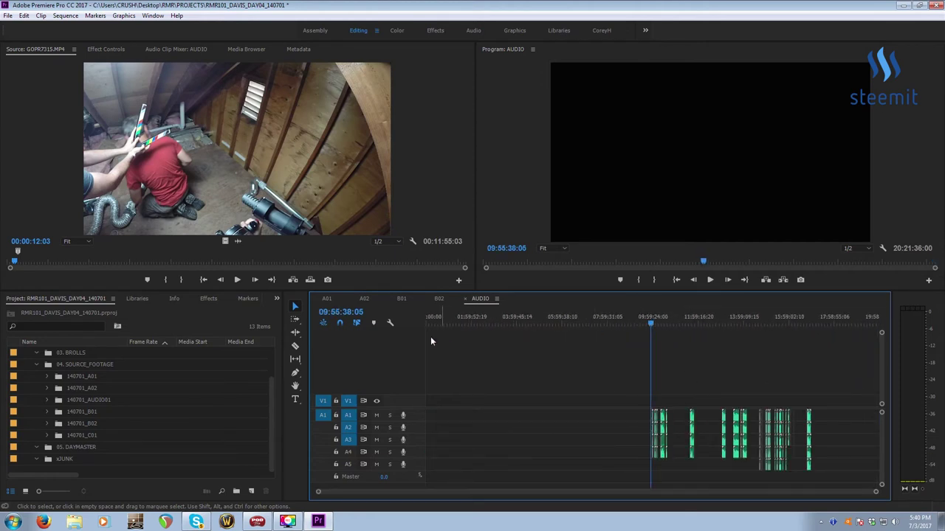
key(equal)
key(equal)
key(equal)
key(equal)
key(equal)
key(Down)
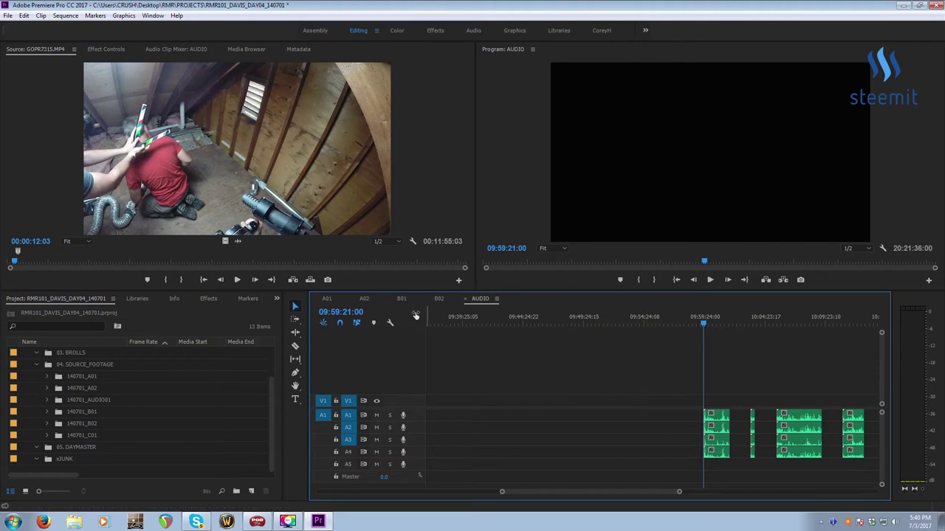
Copy the playhead timecode and set the AUDIO sequence's start time to 09:59:21:00
click(346, 312)
key(ctrl+c)
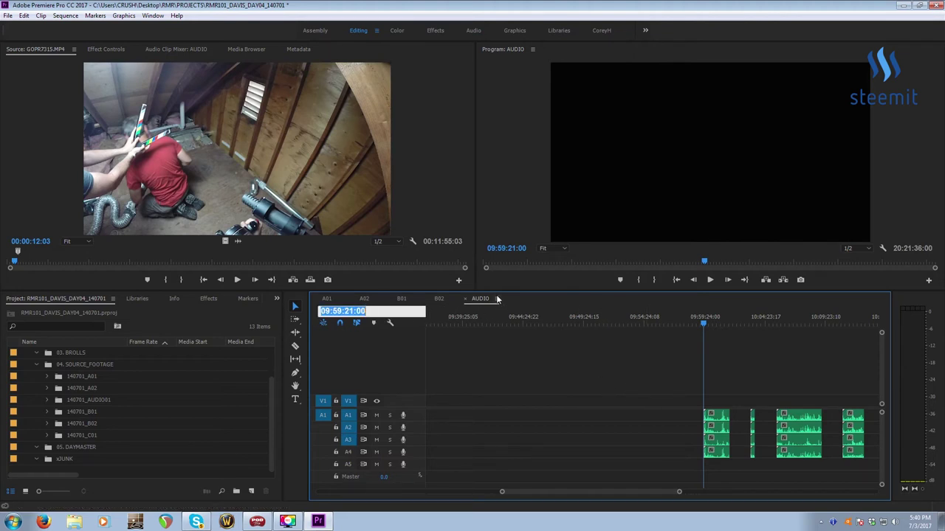
click(497, 299)
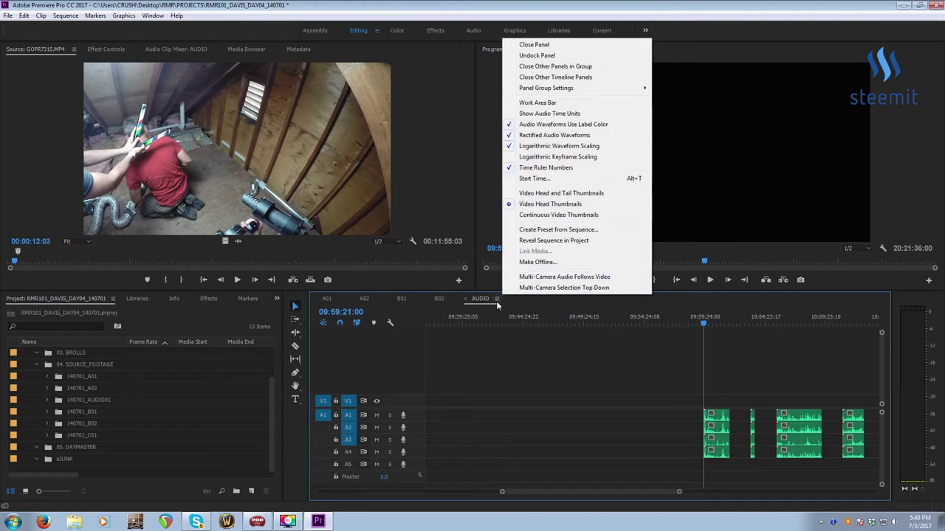
click(533, 178)
key(ctrl+v)
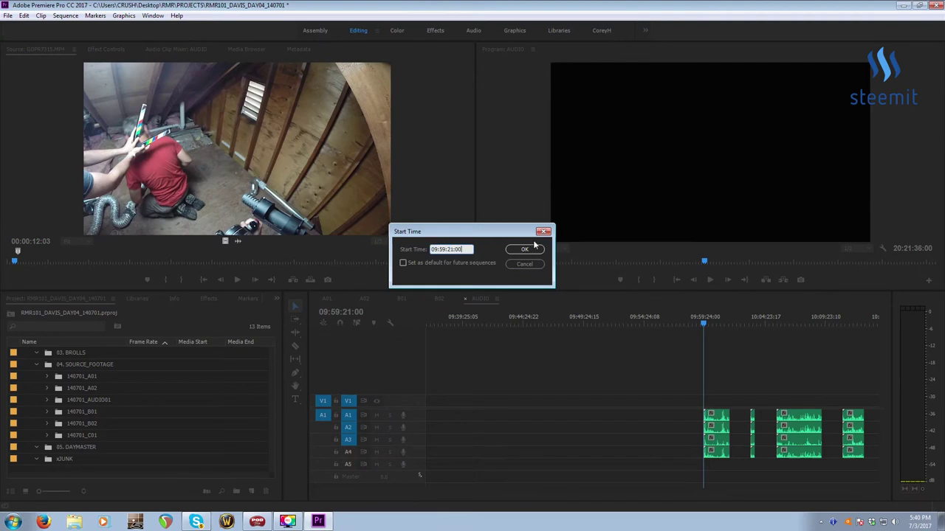
click(534, 248)
Mark an In point at the very start of the AUDIO sequence, at 09:59:21:00
scroll(634, 391, down, 6)
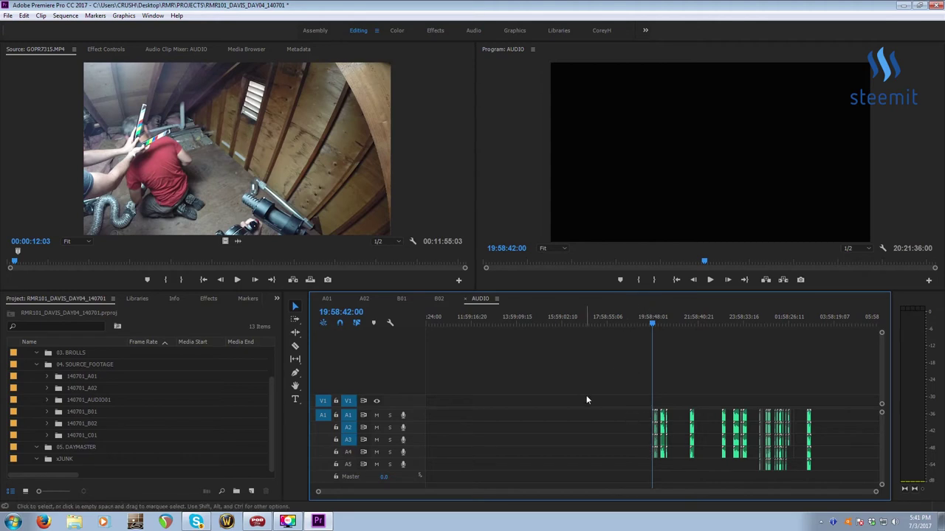
drag(450, 319, 427, 321)
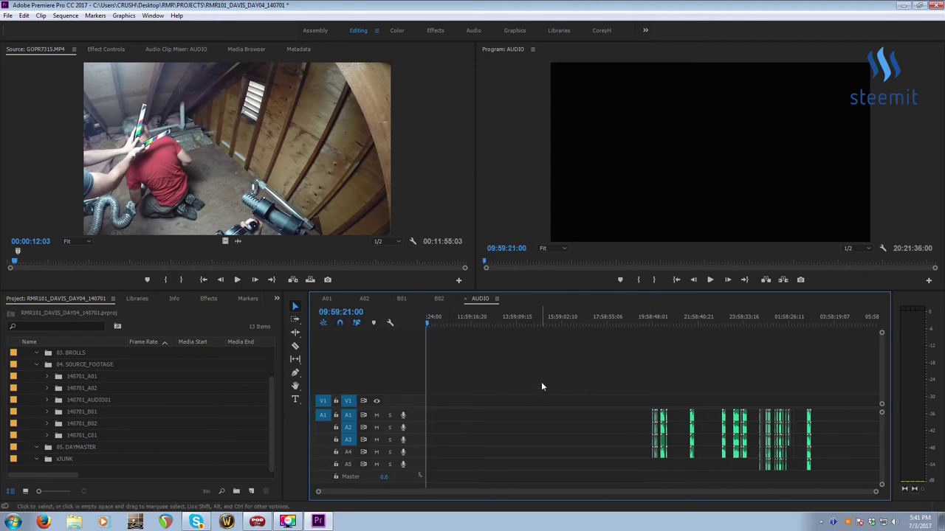
key(i)
Mark an Out point at 19:58:41:23, on the last empty frame before the first audio clip
key(Down)
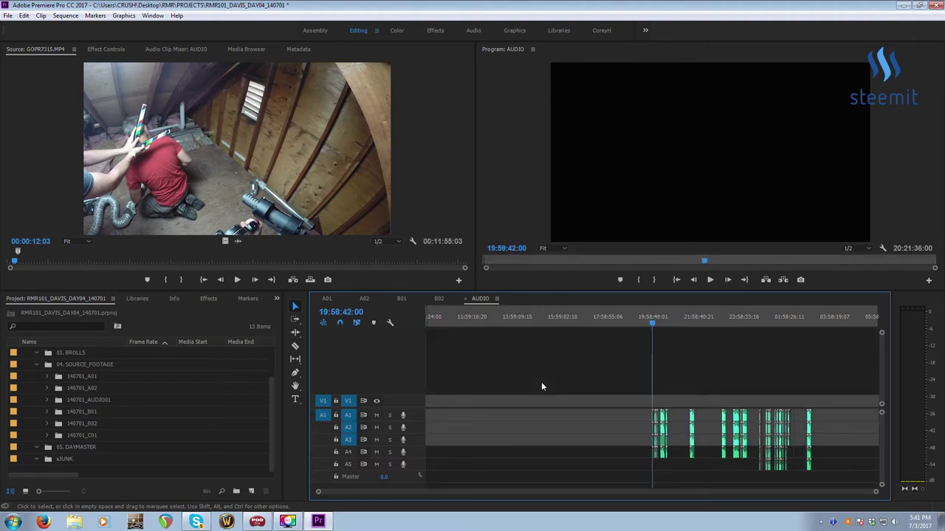
key(=)
key(=)
key(=)
key(=)
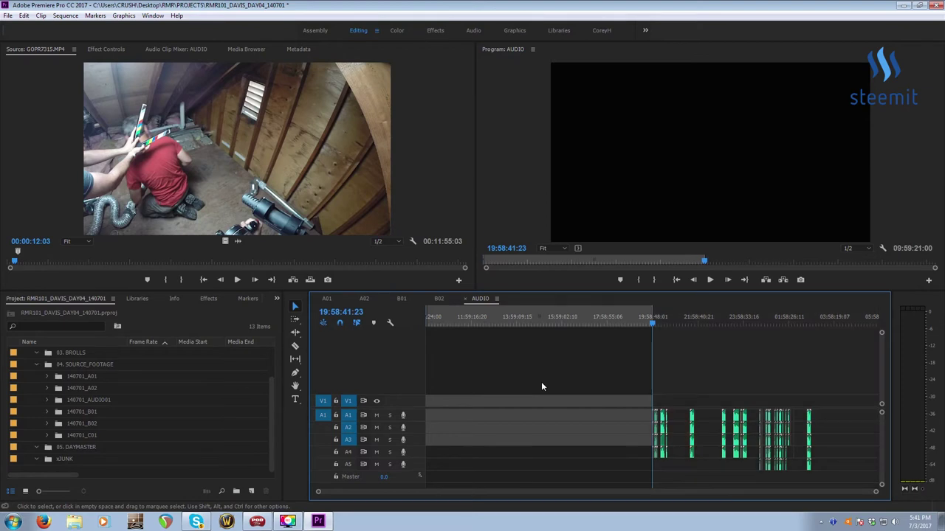
key(=)
key(=)
key(=)
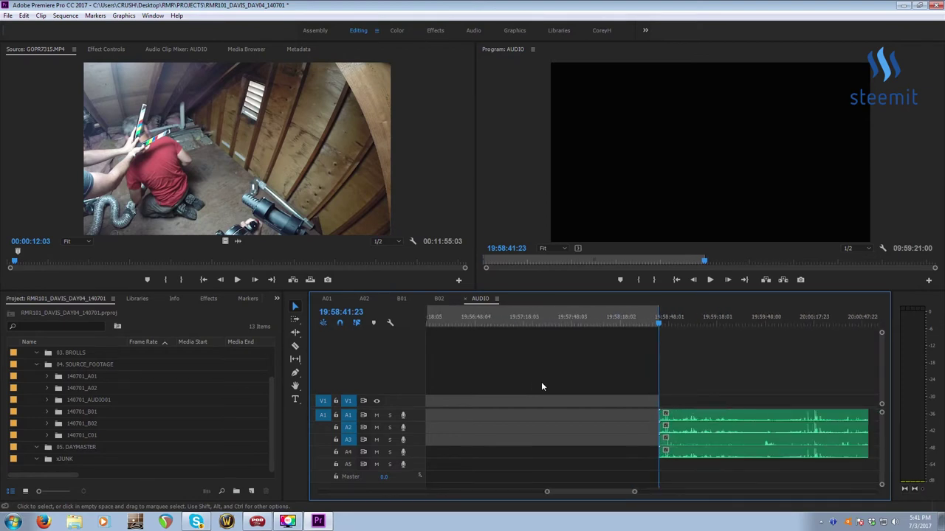
key(Right)
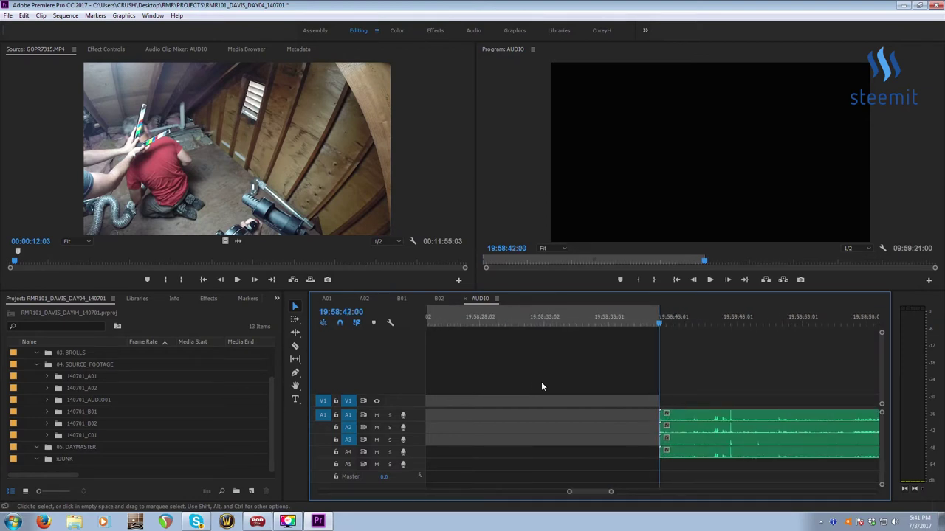
key(=)
key(=)
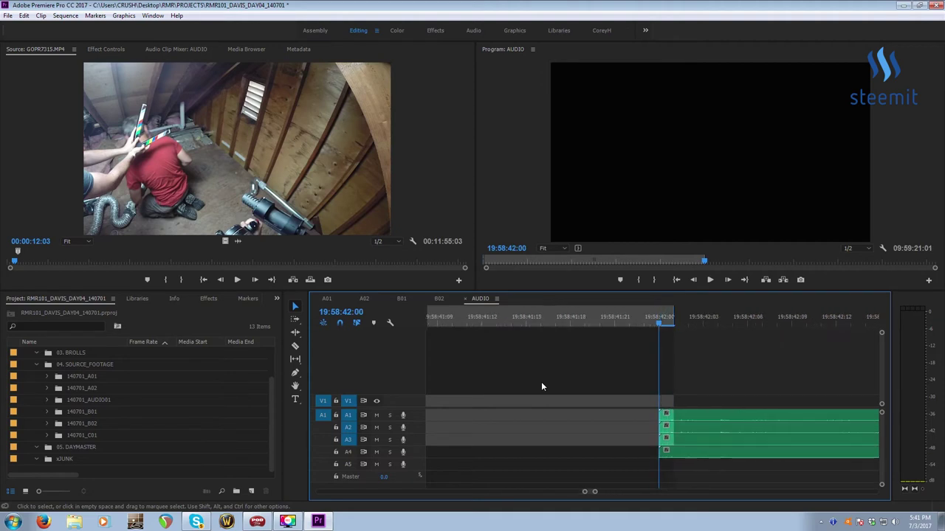
key(Left)
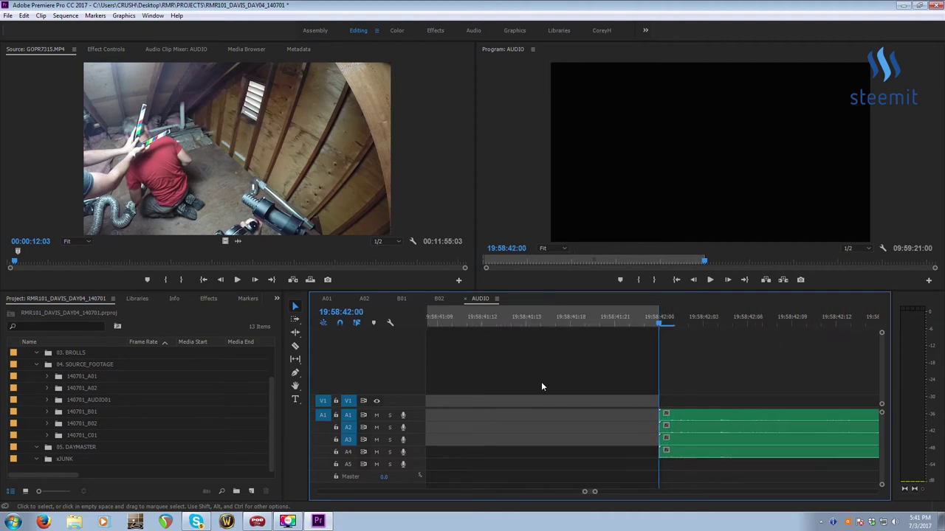
key(o)
key(Right)
key(Left)
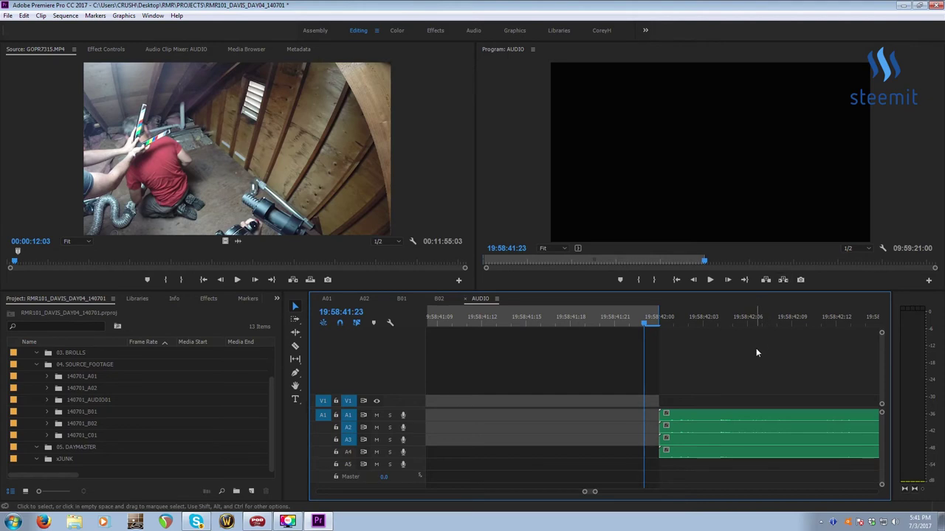
Extract the marked empty range so the first audio clip starts at the beginning of the AUDIO sequence
key(ctrl+z)
key(minus)
key(minus)
key(minus)
key(minus)
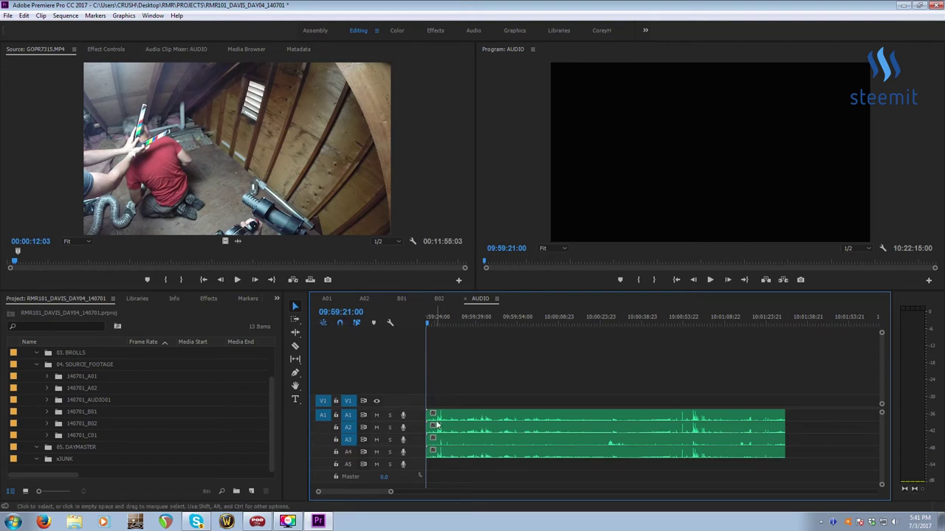
Place the playhead at the start of the last audio clip in the AUDIO sequence, at 20:19:51:00
key(ctrl+z)
key(minus)
key(minus)
key(minus)
key(equal)
click(744, 322)
key(minus)
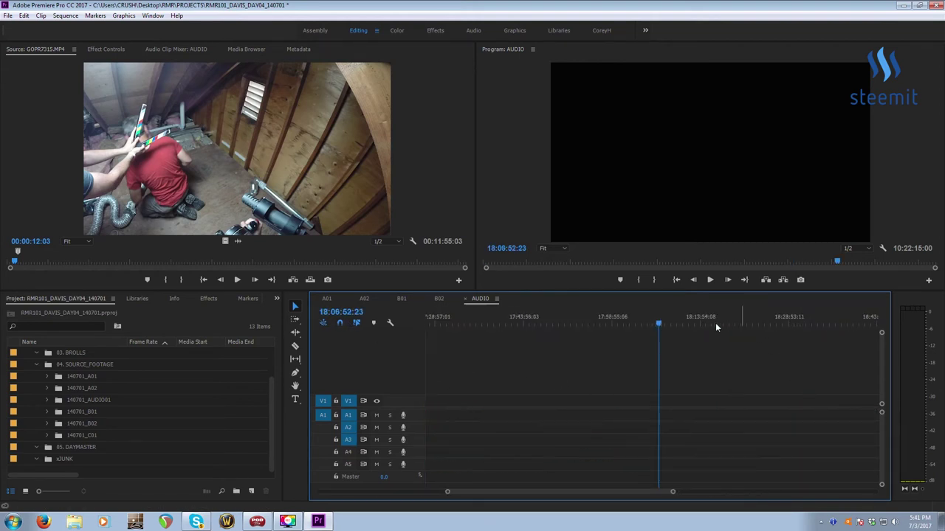
key(equal)
key(Down)
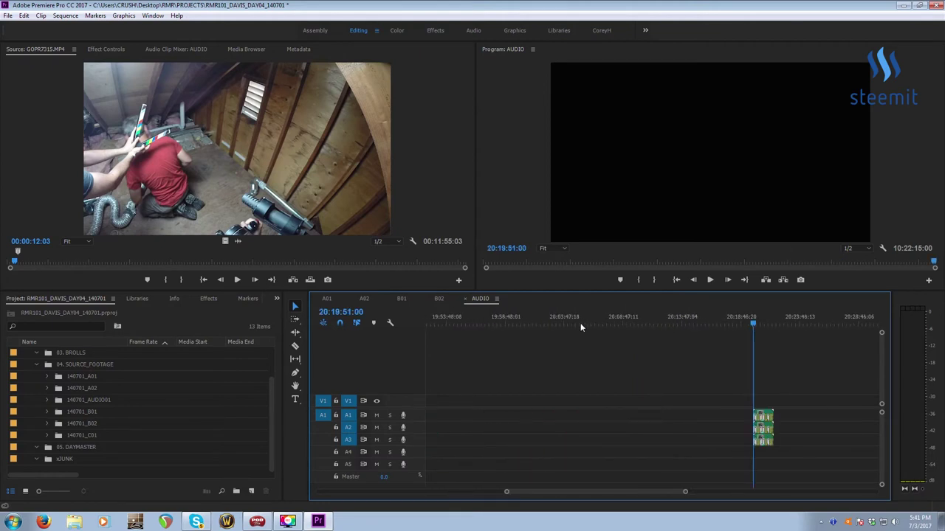
key(equal)
key(equal)
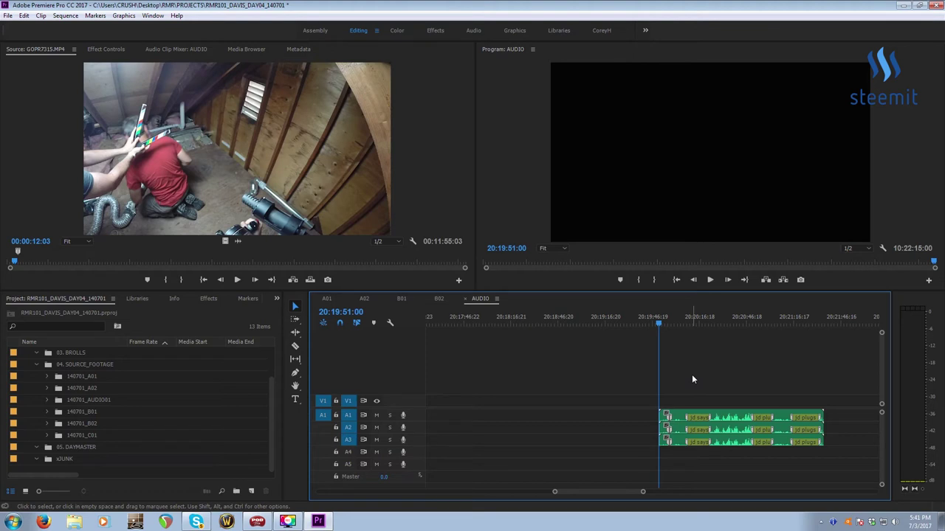
Delete the last audio clip at the playhead from the AUDIO sequence and save the project
key(minus)
key(minus)
key(minus)
key(minus)
key(minus)
key(equal)
key(equal)
key(minus)
key(minus)
key(minus)
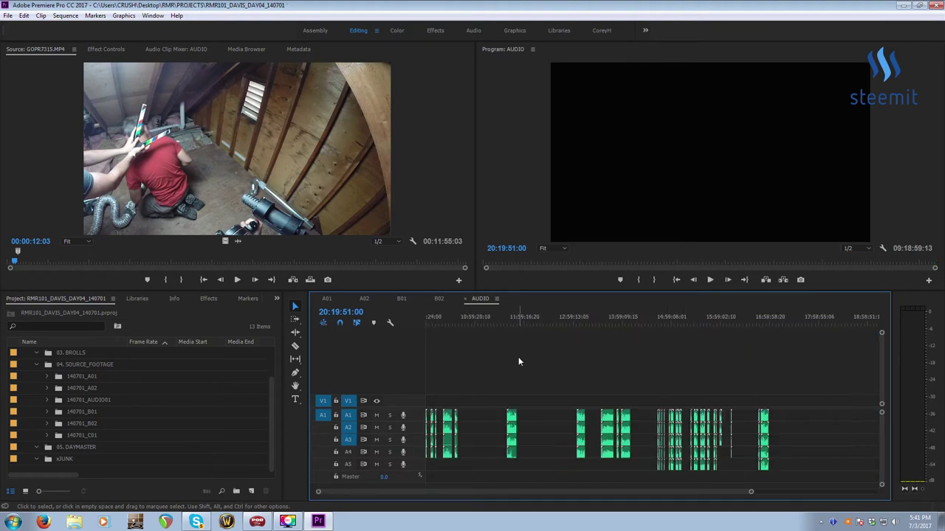
Review the editing mode, timebase, frame size, pixel aspect ratio, fields and display format for a new sequence in the 04. SOURCE_FOOTAGE bin
click(70, 368)
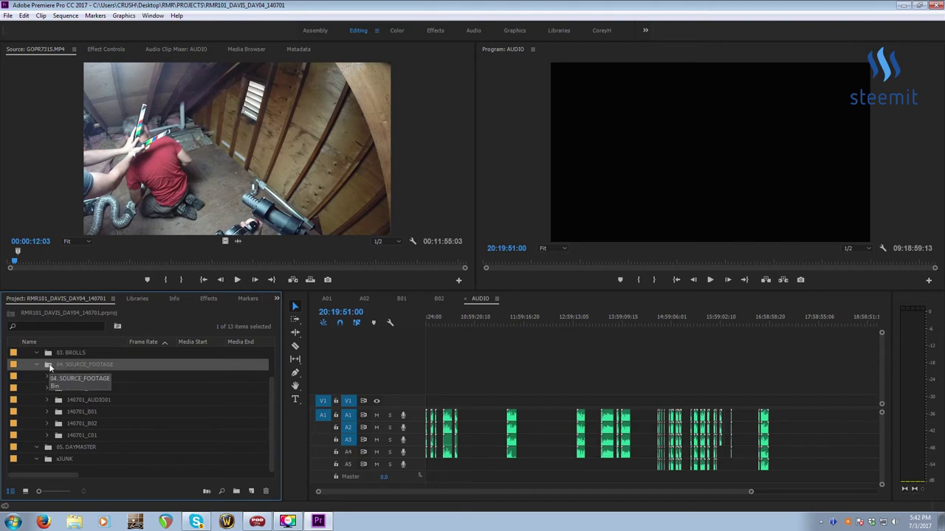
key(ctrl+n)
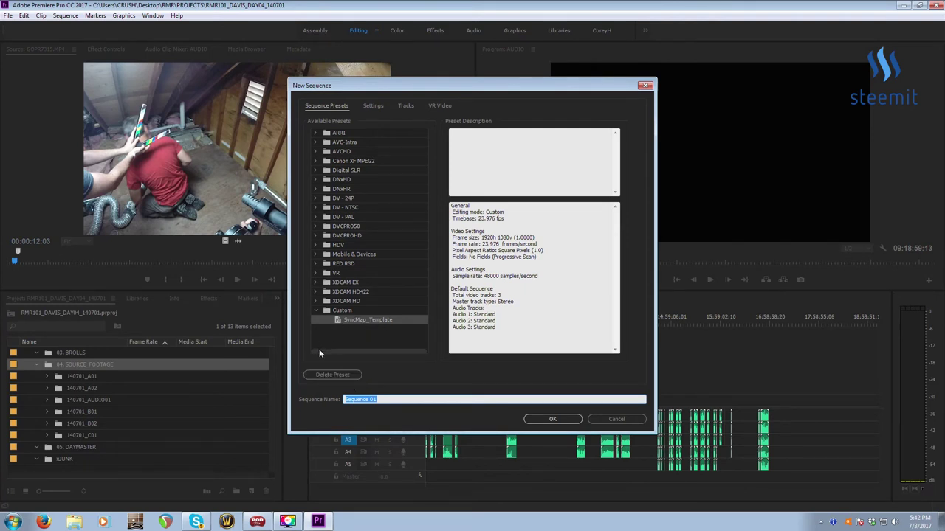
click(373, 107)
click(443, 122)
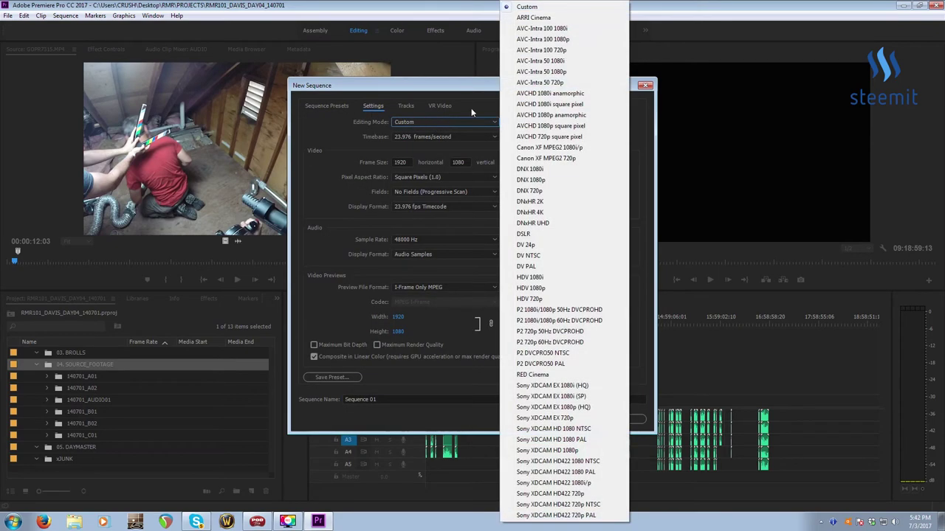
click(565, 7)
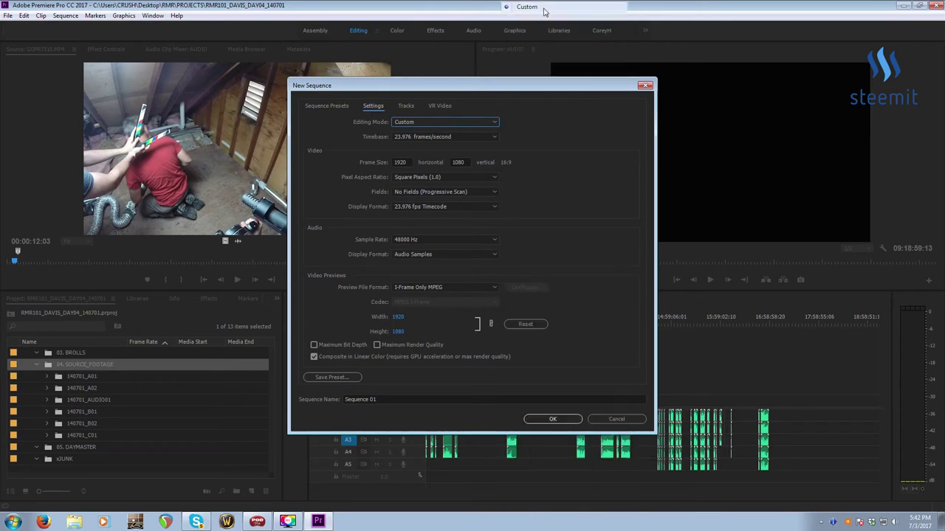
click(425, 137)
click(417, 191)
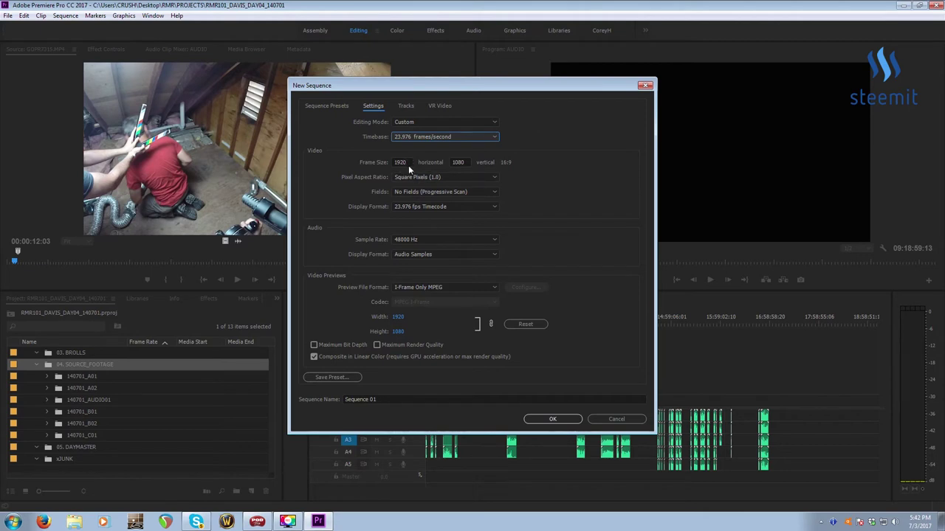
click(407, 163)
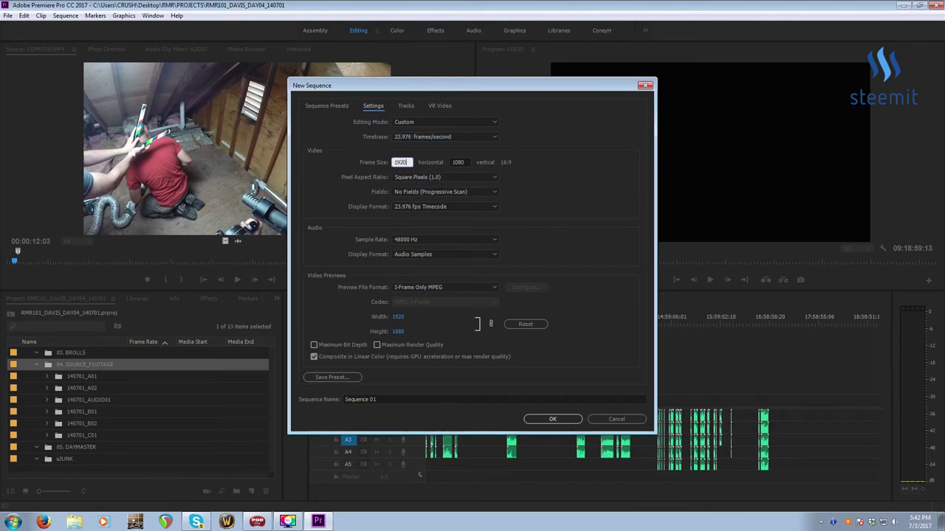
click(424, 178)
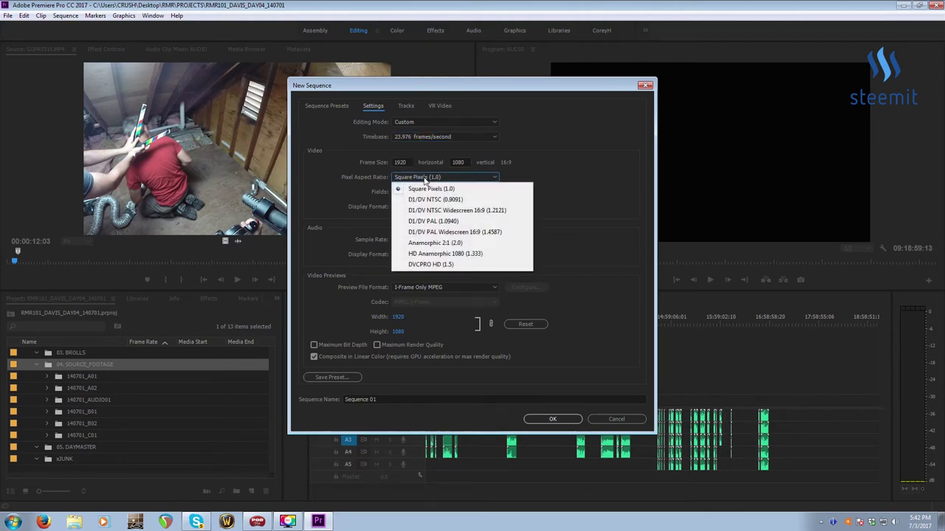
click(402, 190)
click(401, 191)
click(384, 202)
click(401, 208)
click(349, 199)
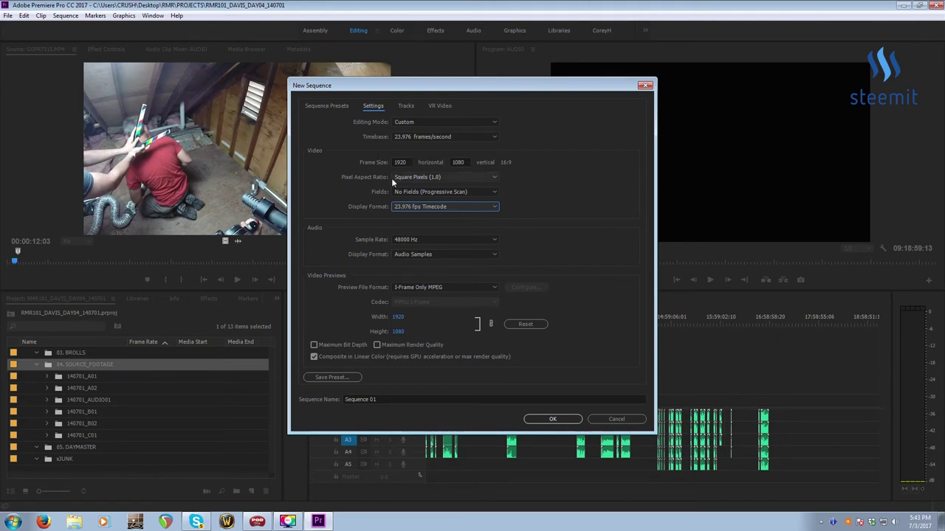
Review the new sequence's audio sample rate and video preview file format, and close its settings
click(411, 240)
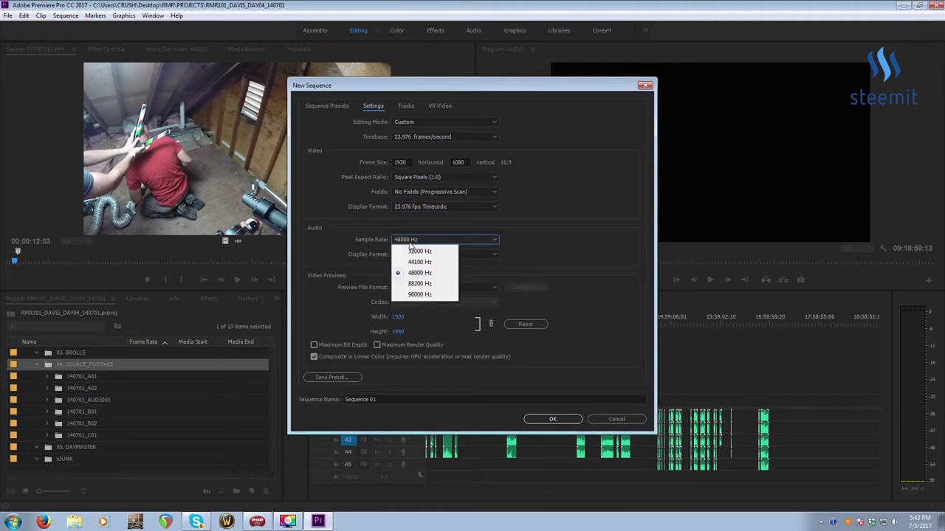
click(418, 272)
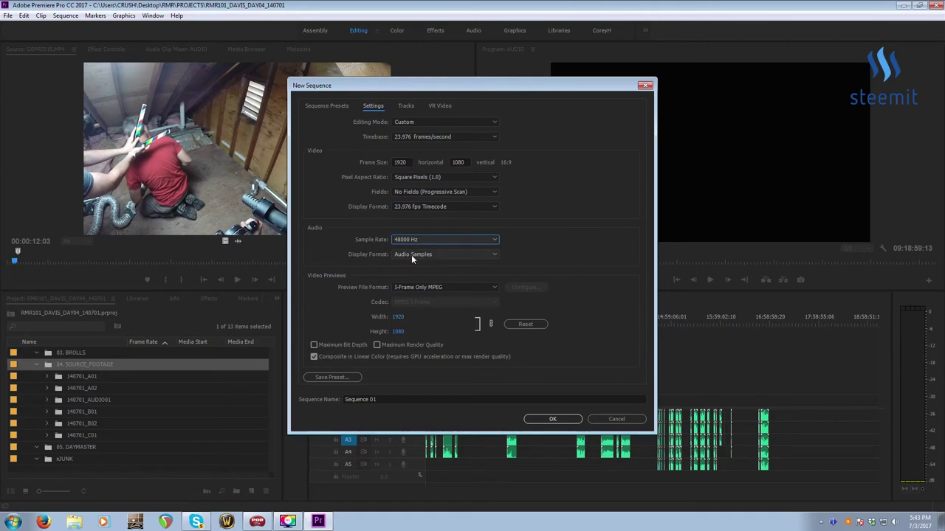
click(418, 288)
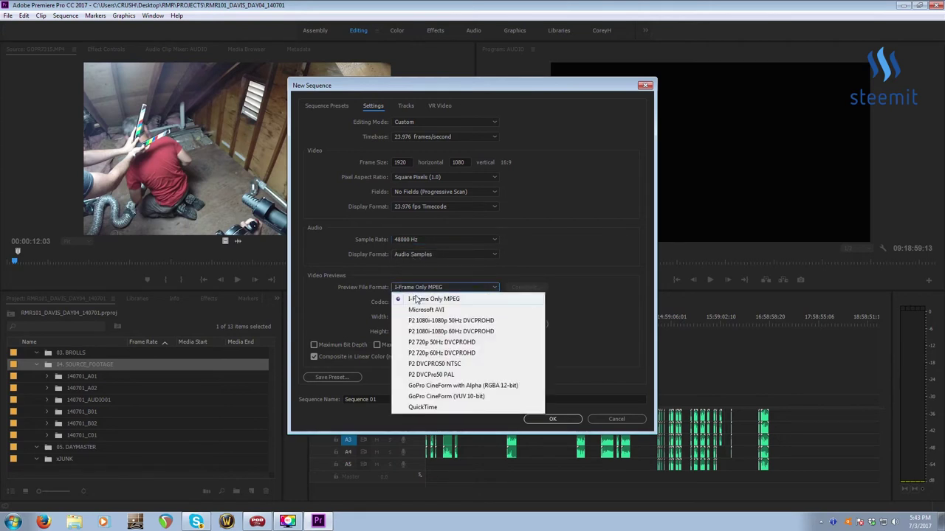
click(585, 311)
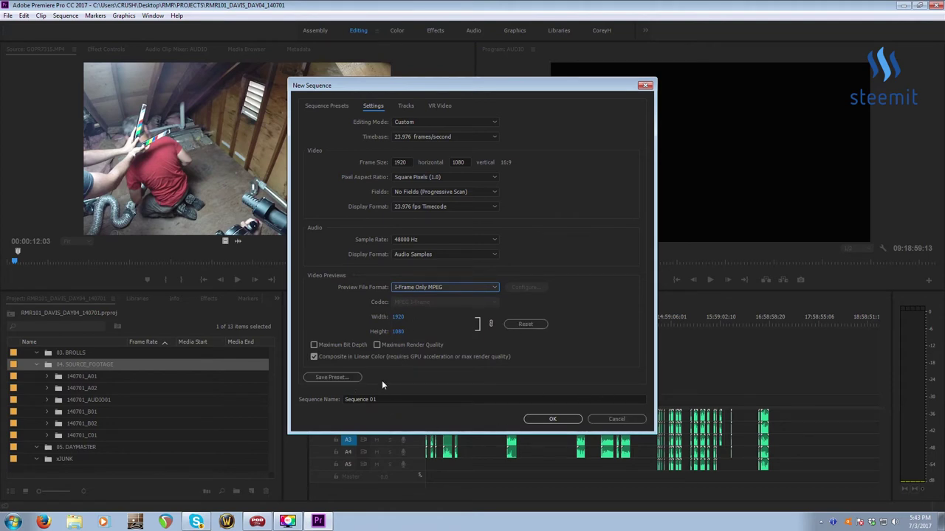
click(555, 420)
Create a sequence named SyncMap_140701 in the 04. SOURCE_FOOTAGE bin with the SyncMap_Template preset
click(85, 367)
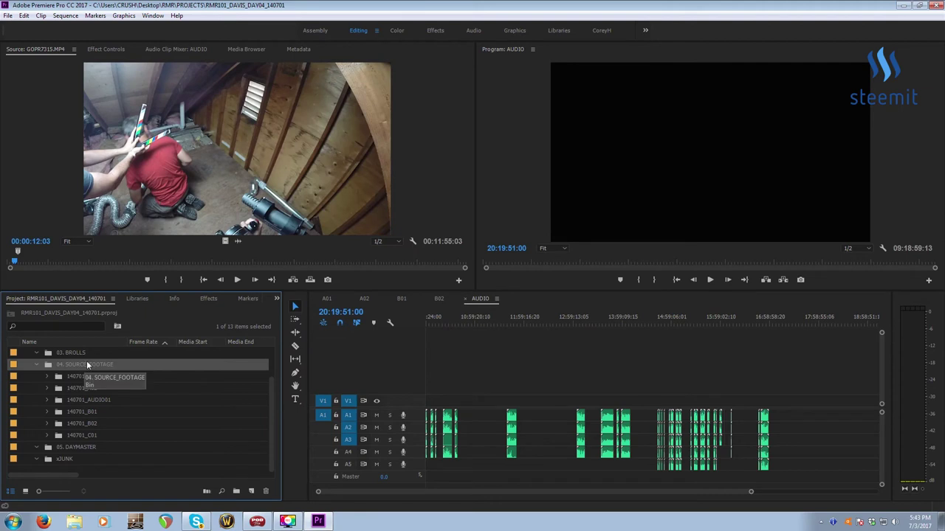
key(ctrl+n)
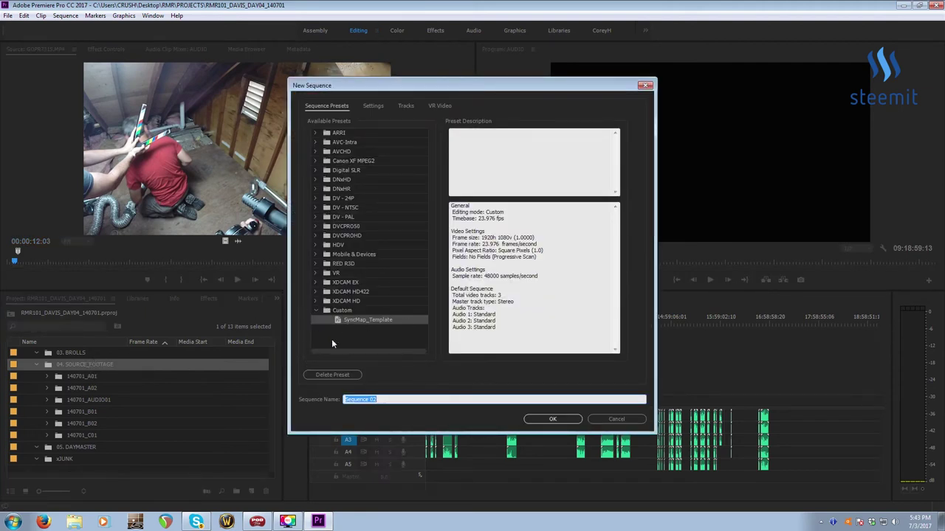
click(383, 399)
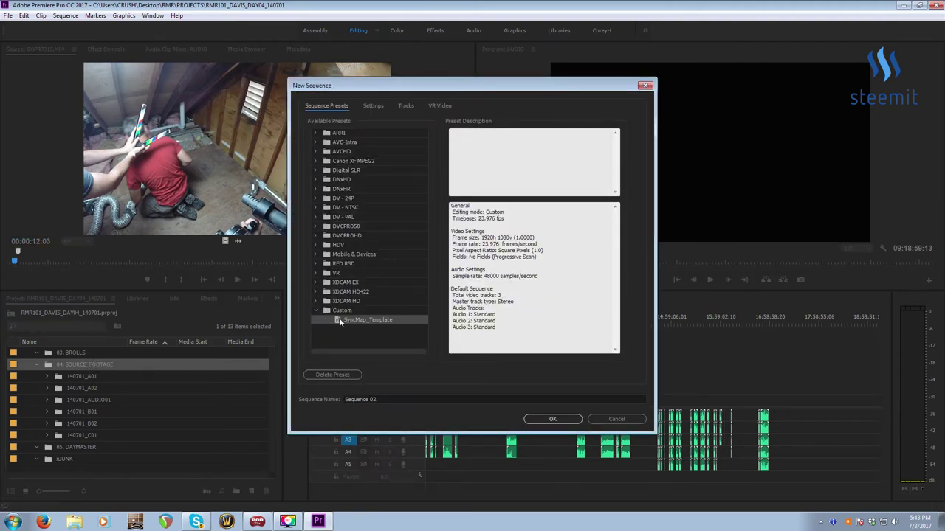
click(383, 400)
text(Sync)
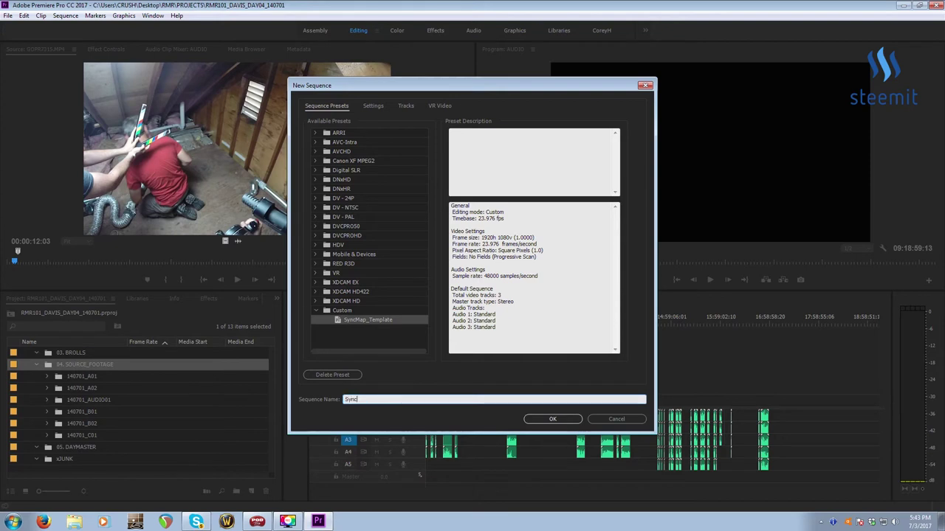
text(Map_140701)
click(541, 421)
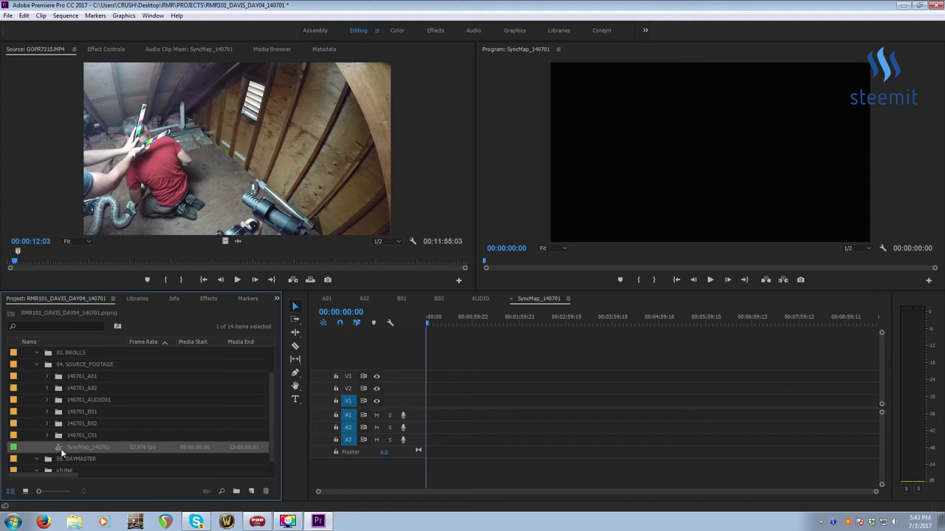
Check the starting timecodes of the A01 and B01 sequences
key(shift+3)
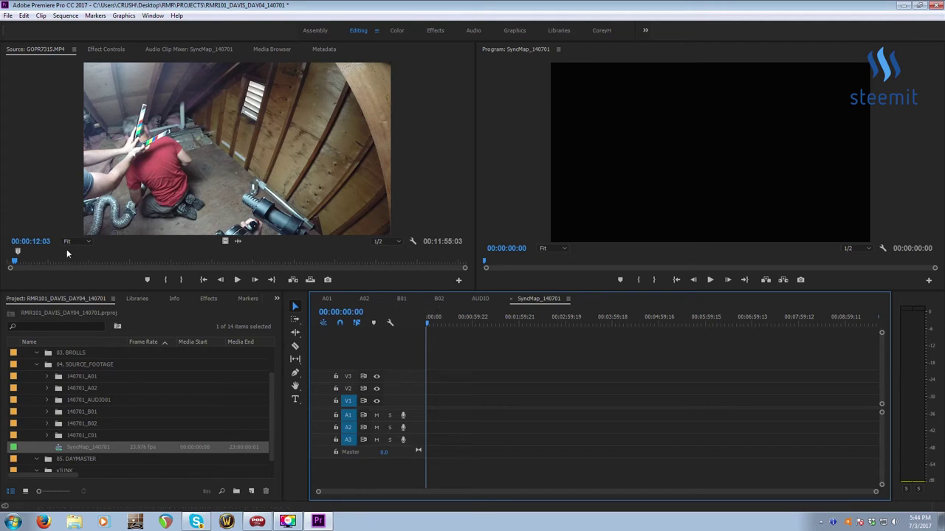
mouse_move(15, 263)
mouse_down()
mouse_move(24, 263)
mouse_move(16, 264)
mouse_up()
click(329, 298)
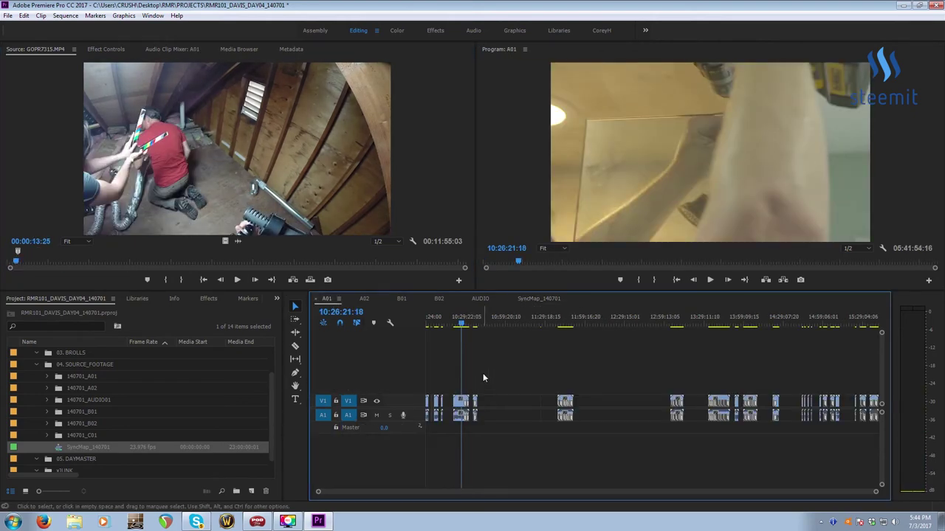
key(Home)
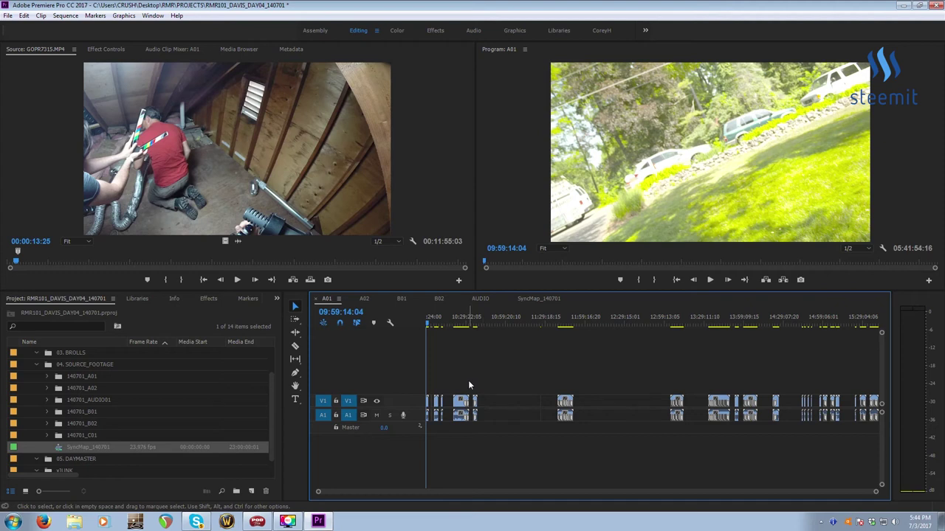
click(402, 299)
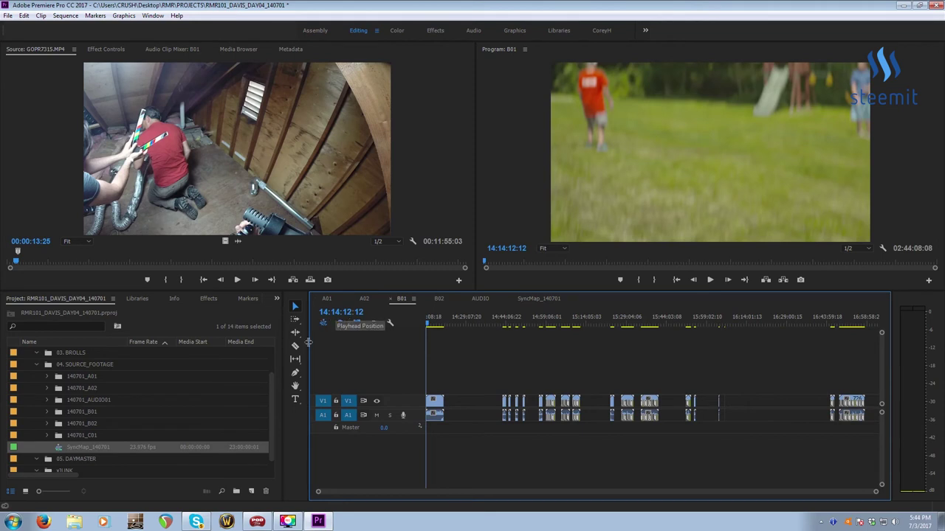
Check the starting timecodes of the AUDIO sequence and the A01 sequence
click(479, 298)
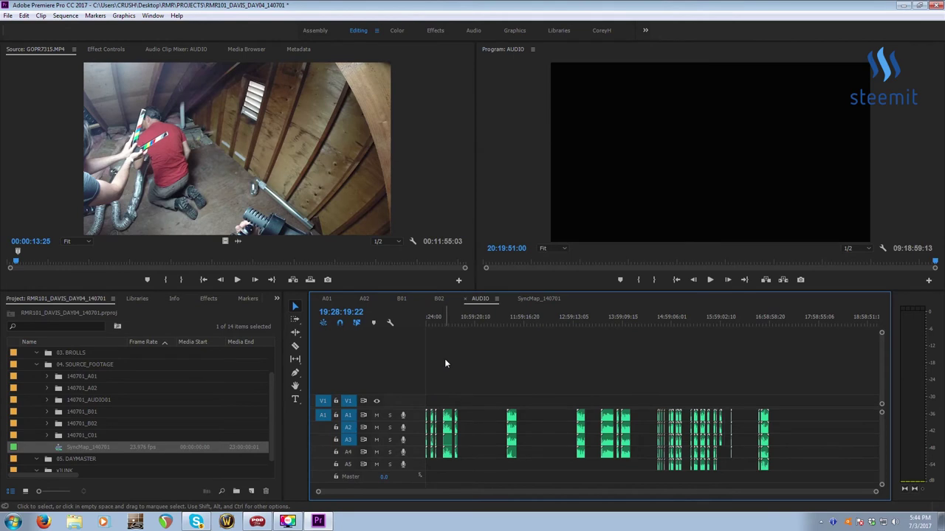
key(Home)
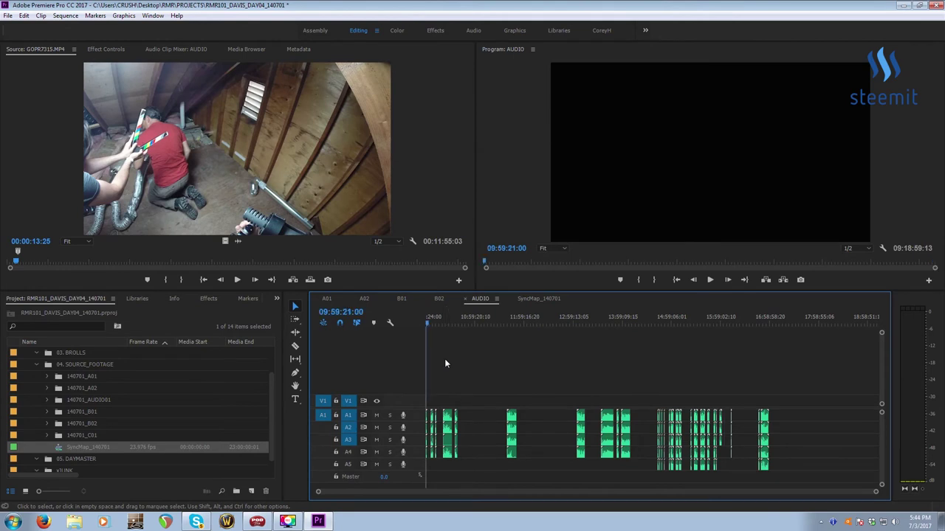
click(327, 298)
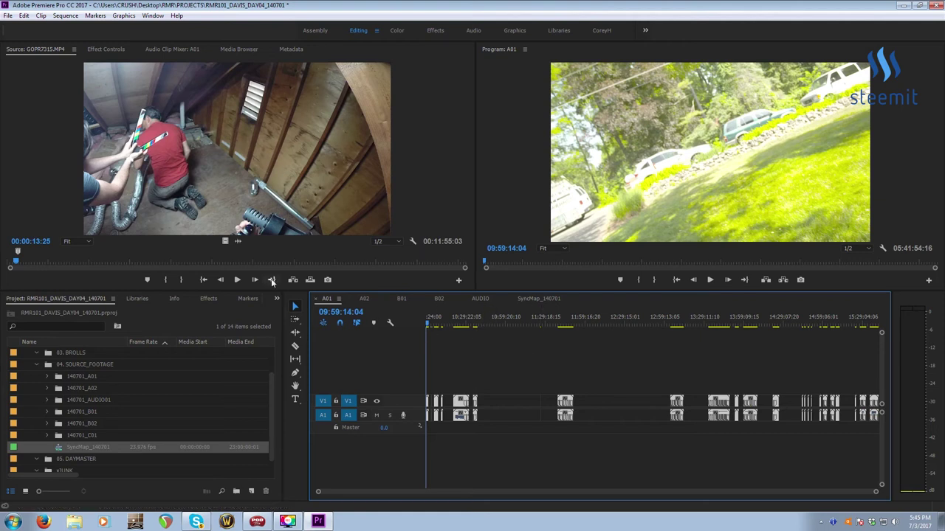
Copy A01's starting timecode and try to move the SyncMap_140701 playhead to 09:59:14:04
click(346, 312)
key(ctrl+c)
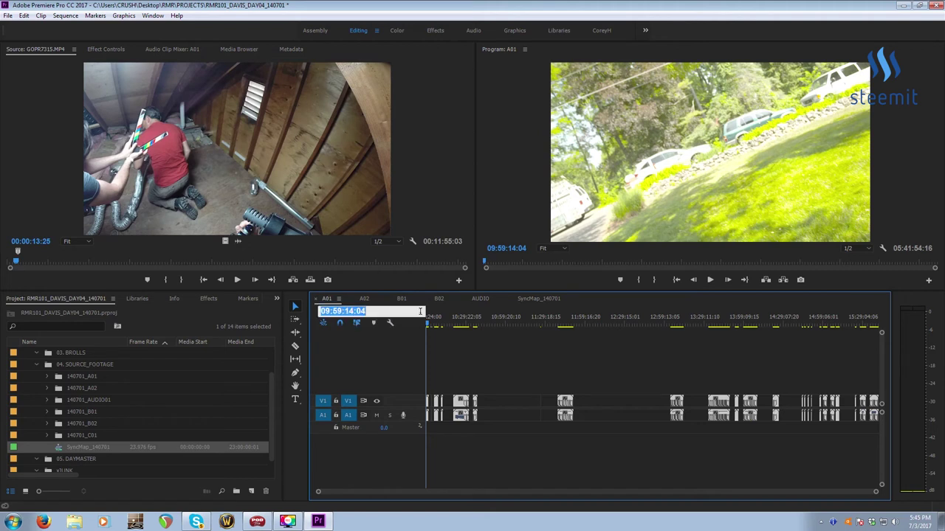
click(534, 300)
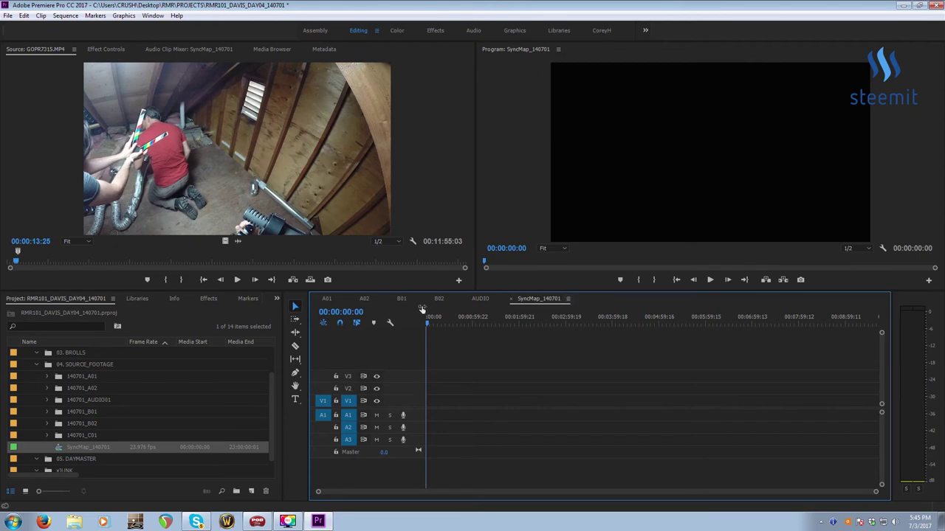
click(336, 313)
text(63818)
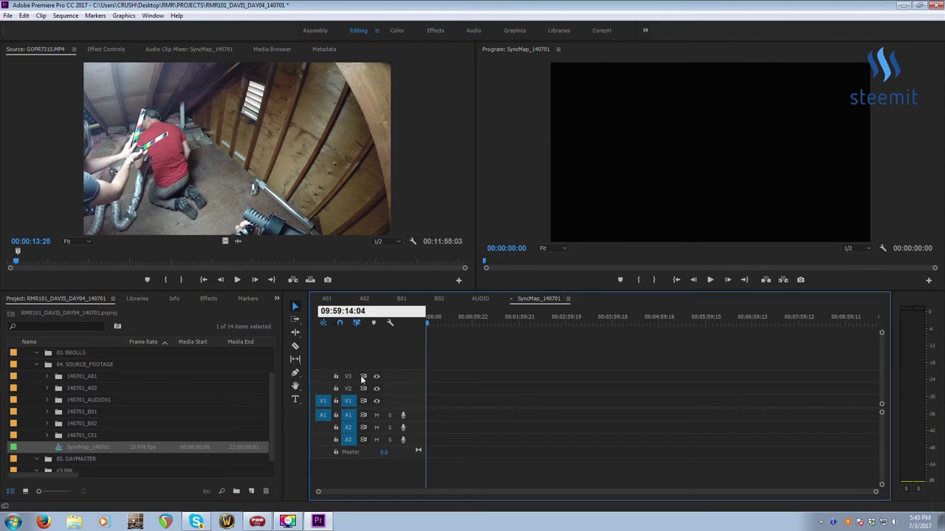
key(Return)
key(Home)
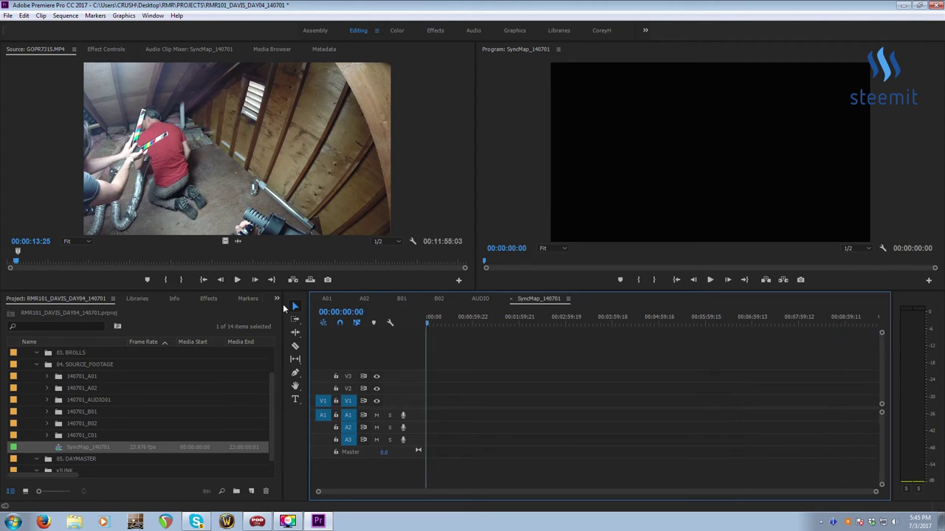
Set the start time of the SyncMap_140701 sequence to 09:59:14:04
click(568, 299)
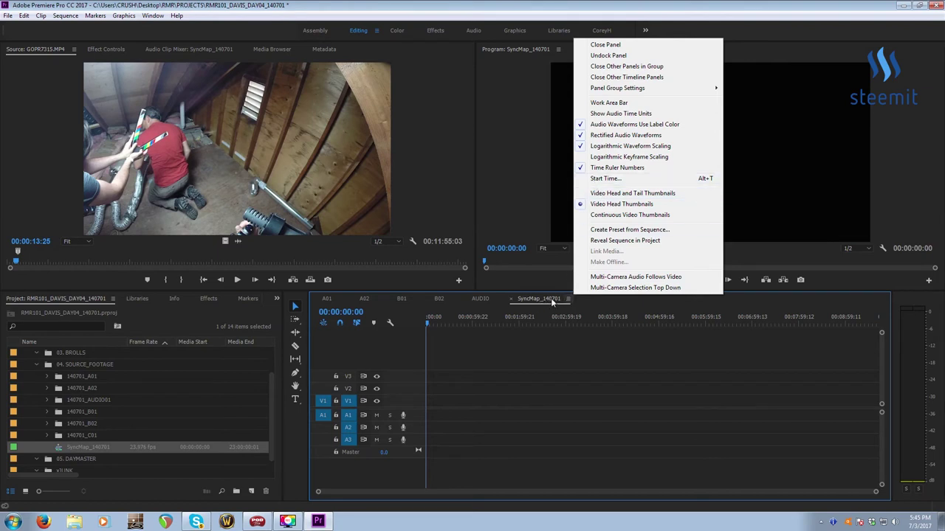
click(606, 178)
key(ctrl+v)
click(519, 251)
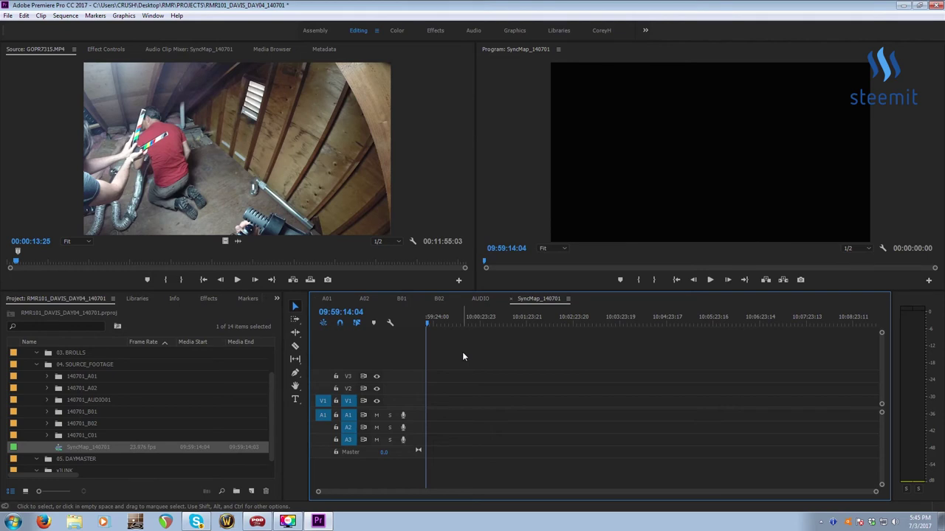
Paste the A01 clips onto V1 and A1 at the start of the SyncMap_140701 sequence
key(End)
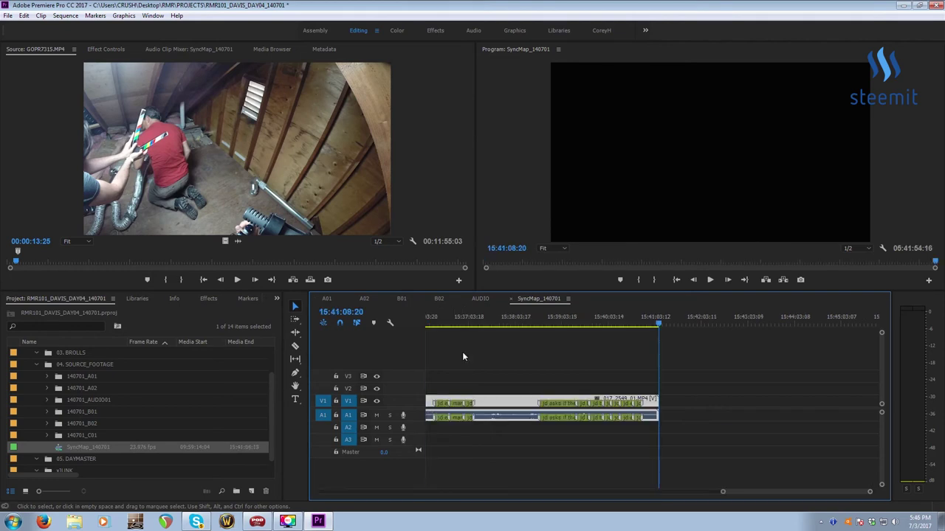
key(Home)
key(minus)
key(minus)
key(minus)
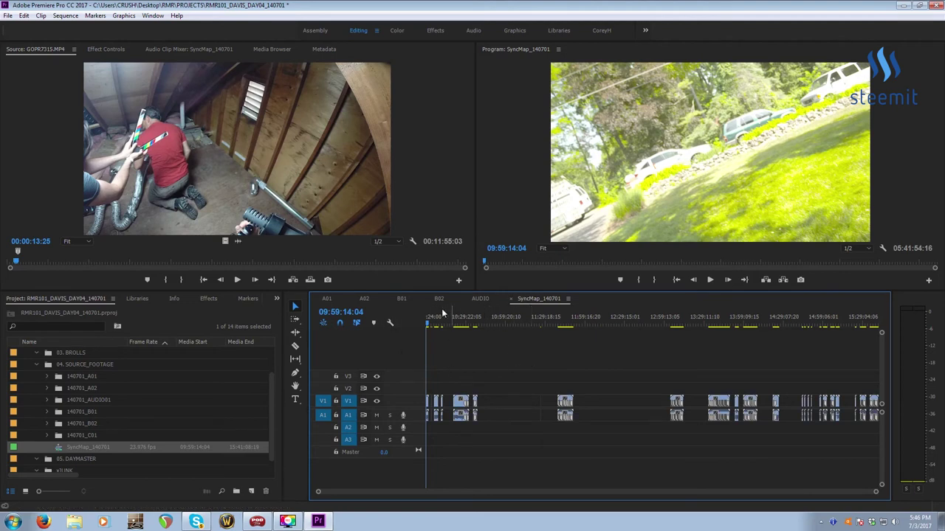
Select all clips in the A02 sequence, copy them, and copy the sequence's starting timecode
click(364, 299)
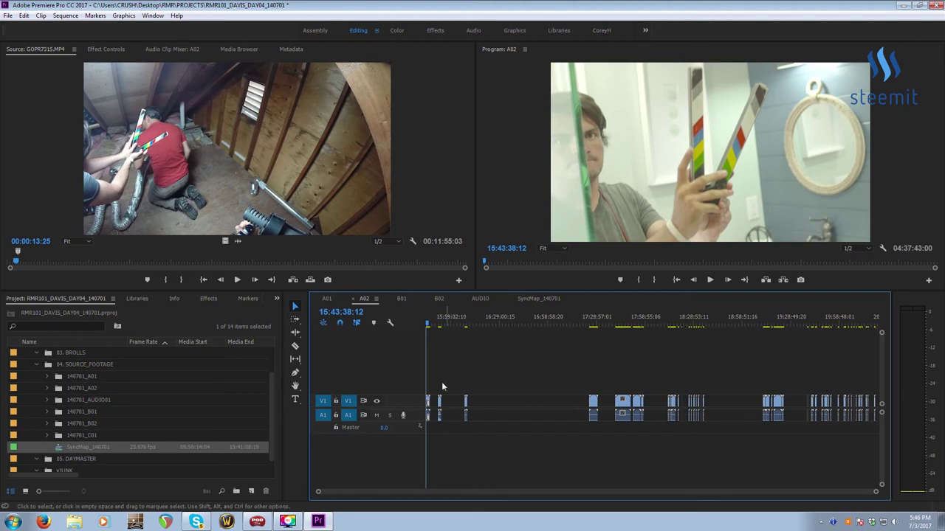
click(478, 348)
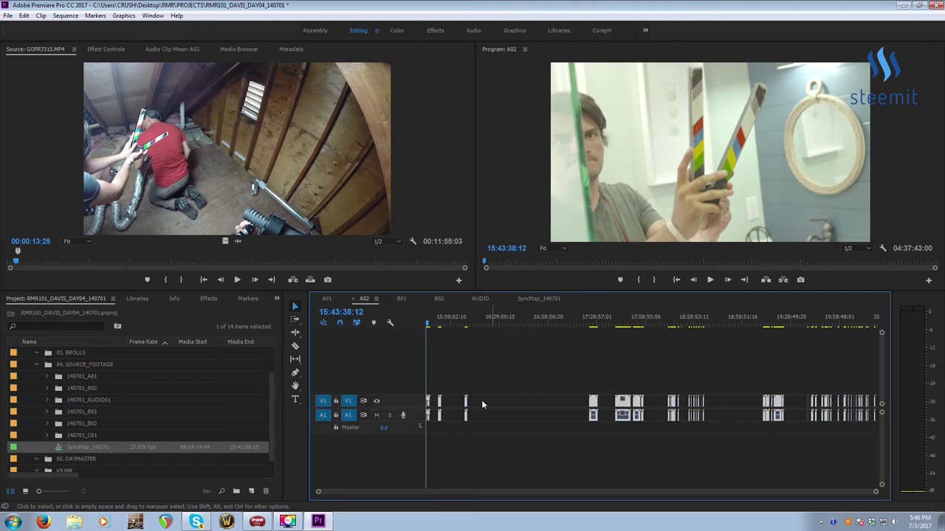
click(342, 311)
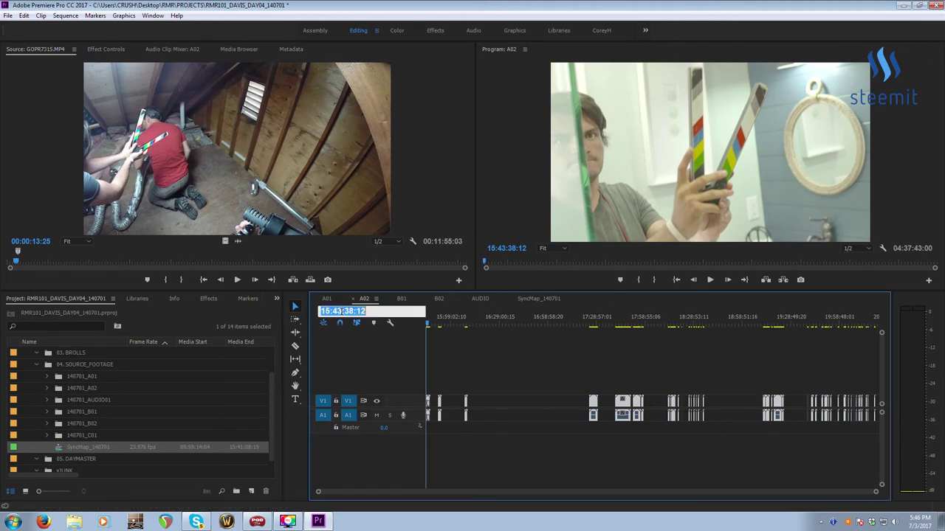
Move the playhead in SyncMap_140701 to 15:43:38:12, past the end of the A01 clips
click(536, 299)
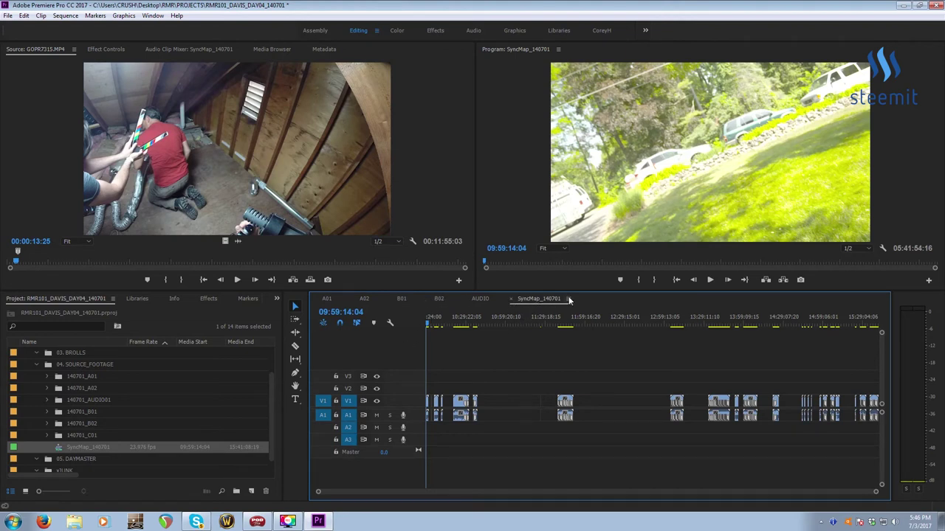
click(342, 314)
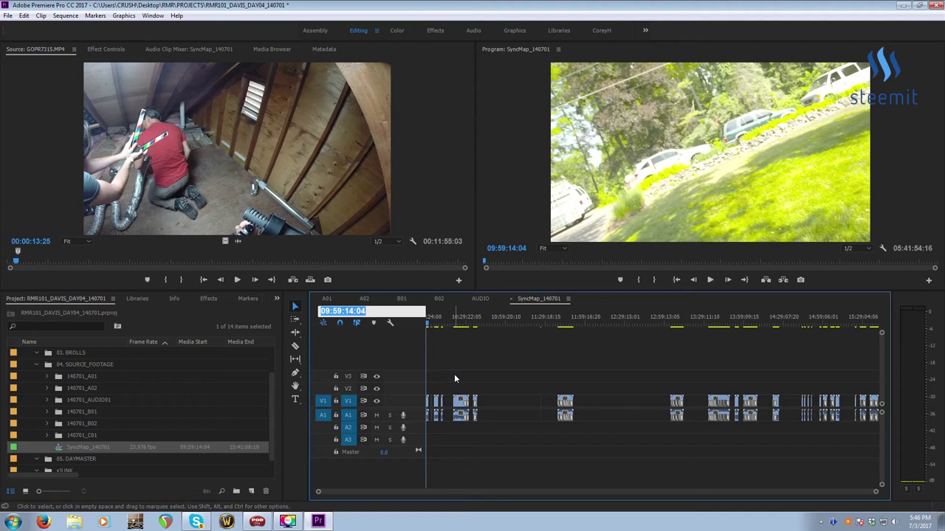
text(15:43:38:12)
key(Return)
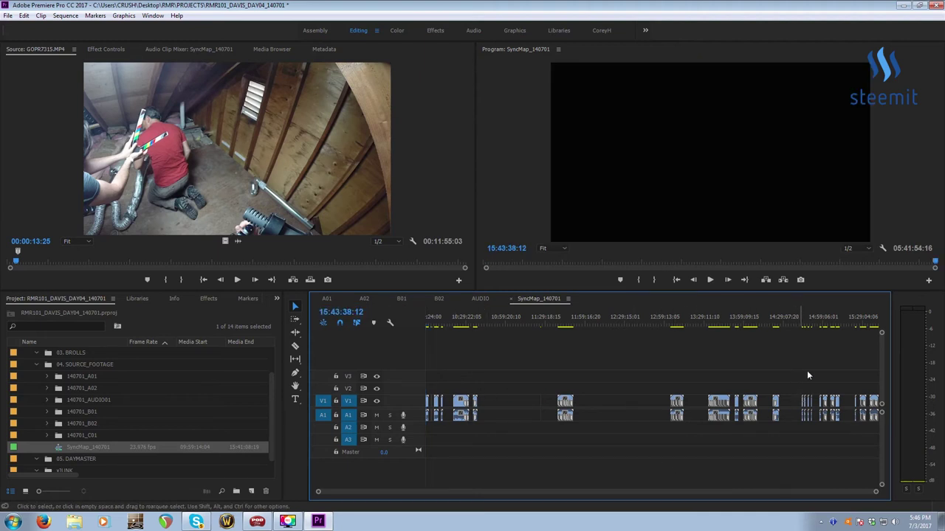
key(equal)
key(equal)
key(equal)
key(equal)
key(equal)
key(equal)
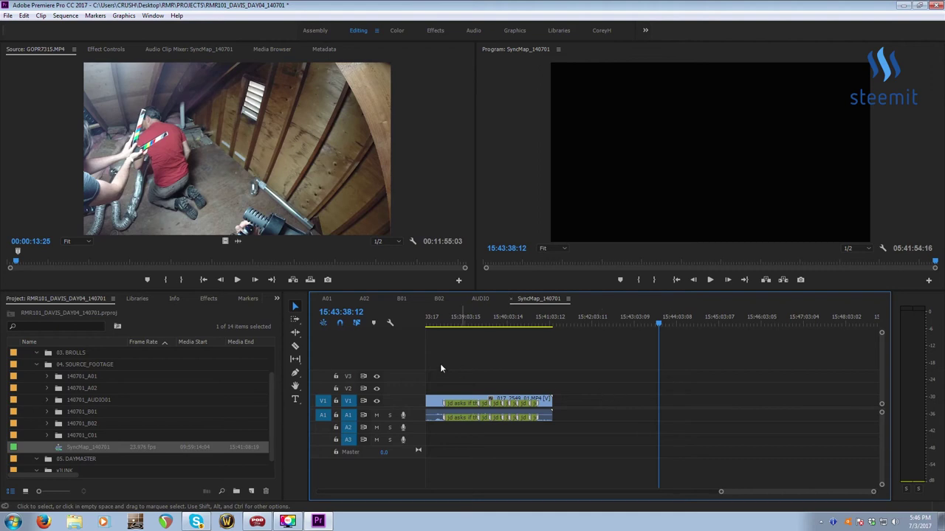
click(333, 311)
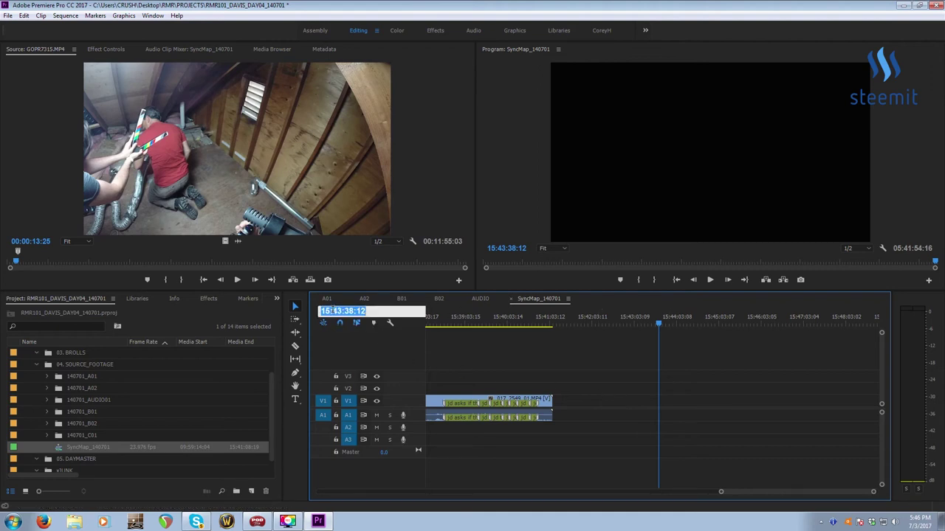
text(07430000)
key(Return)
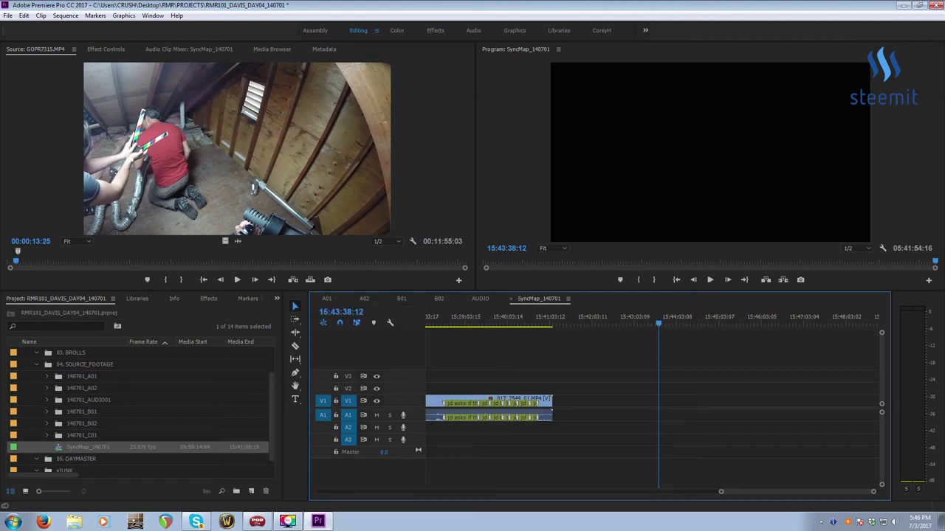
click(342, 311)
text(17430000)
key(Return)
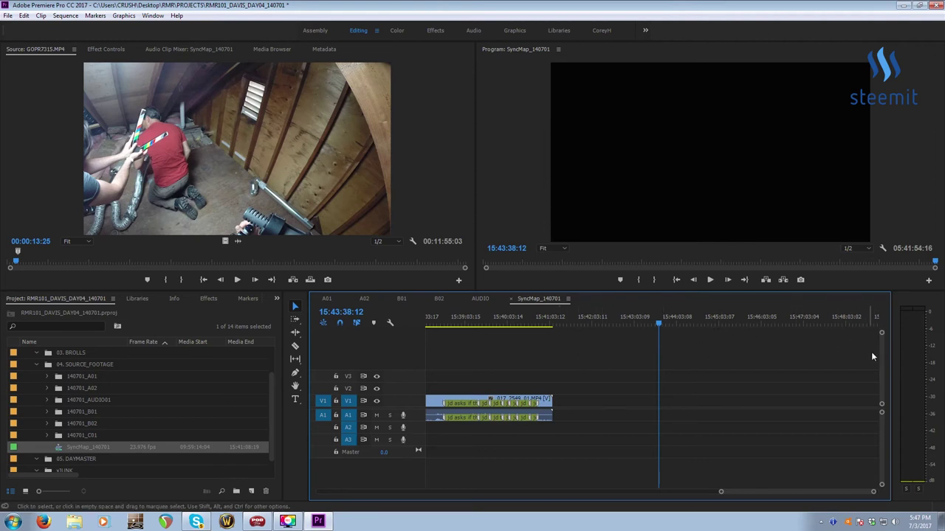
click(357, 311)
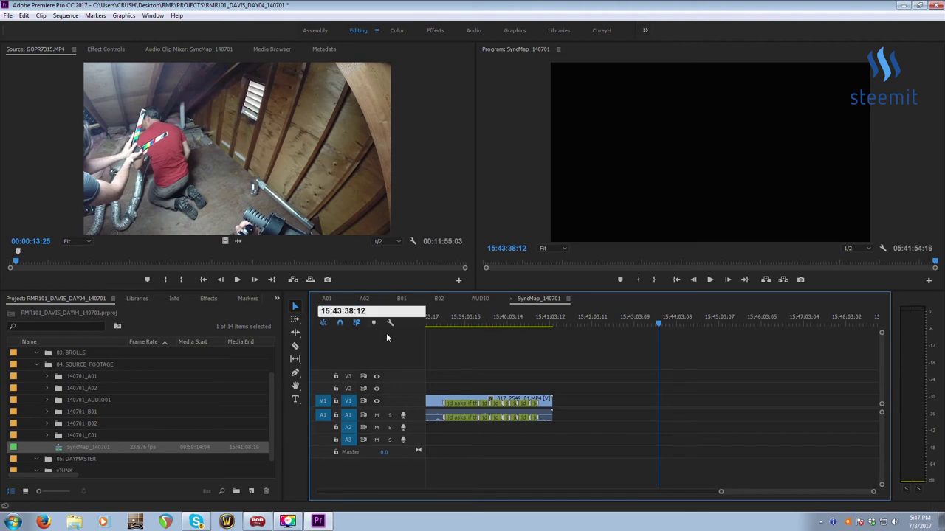
key(Escape)
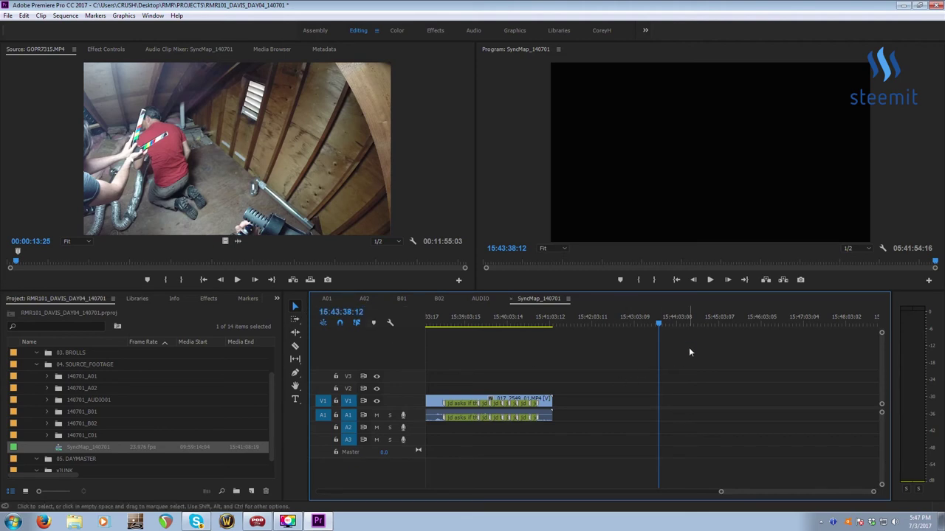
Paste the A02 clips into SyncMap_140701 on V1 and A1 at 15:43:38:12
key(ctrl+z)
key(ctrl+z)
key(ctrl+z)
key(ctrl+z)
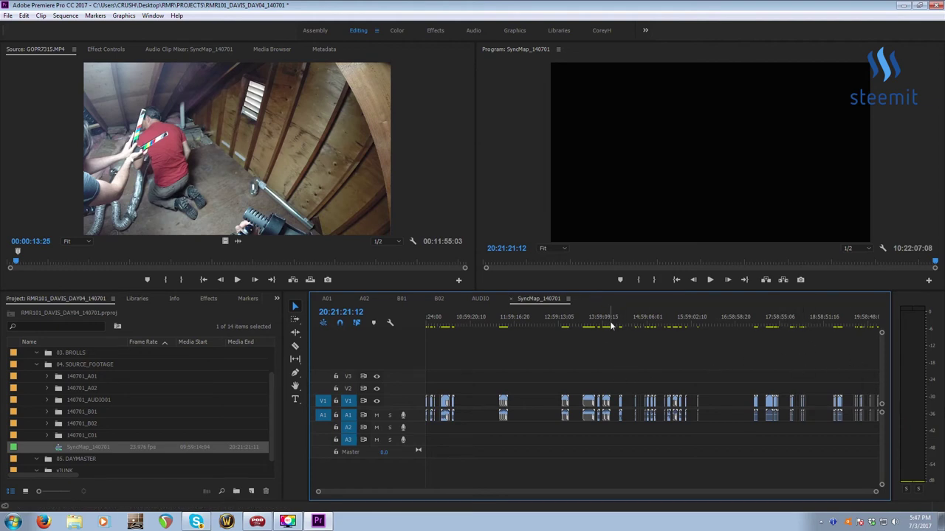
Duplicate the last clip, 017_2600_01.MP4, to about 20:25:16 and place the playhead over the copy
key(equal)
key(equal)
key(equal)
key(equal)
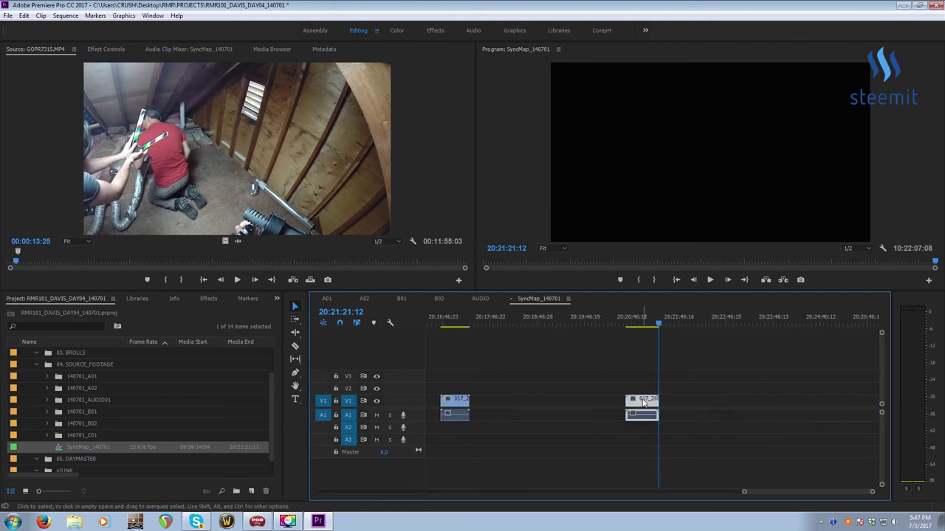
drag(650, 408, 859, 410)
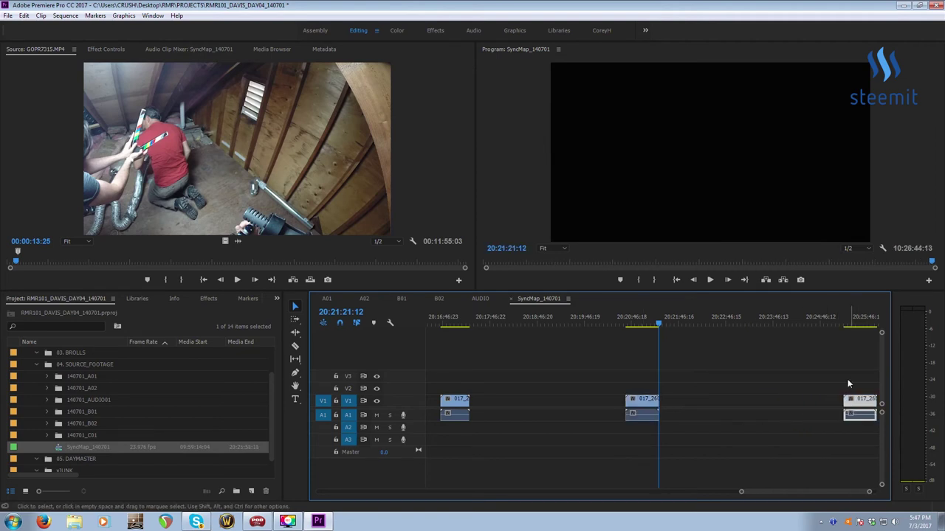
drag(842, 328, 851, 324)
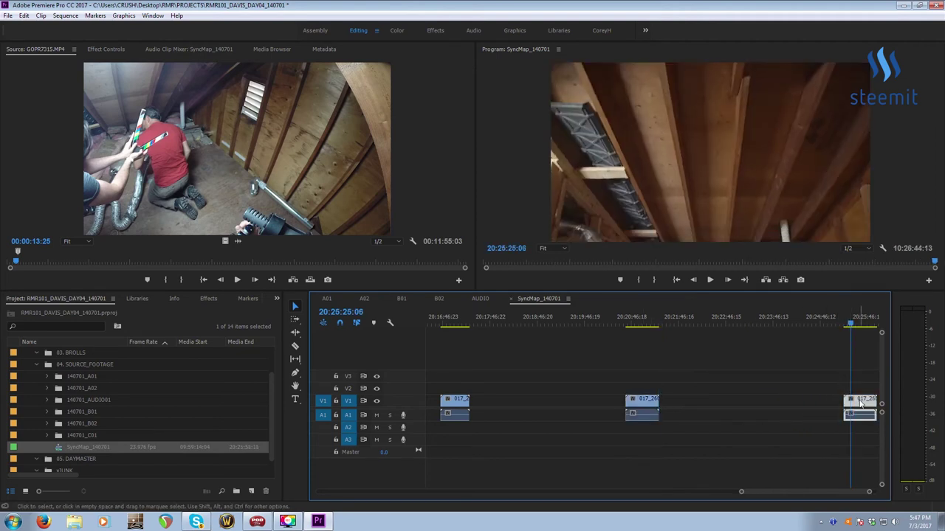
Shift the duplicated 017_2600_01.MP4 clip 10 minutes later using a relative timecode offset
text(+)
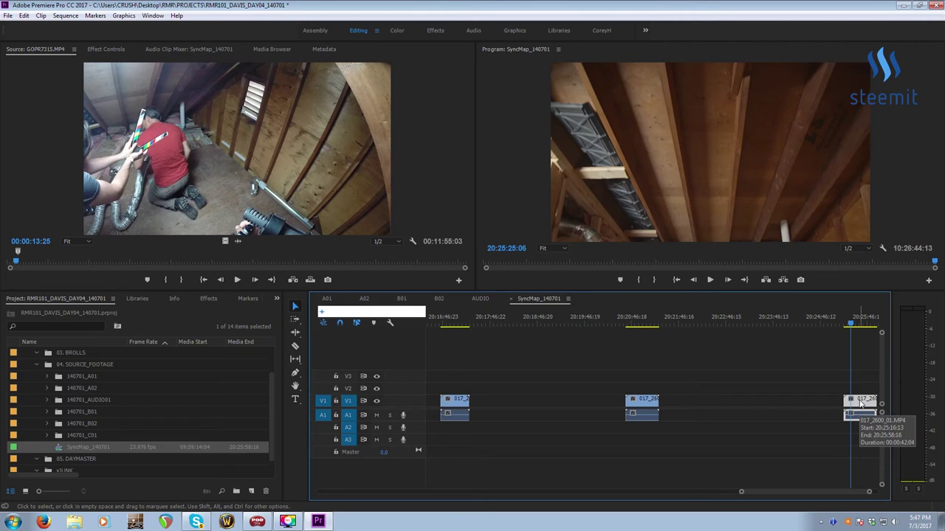
text(1000)
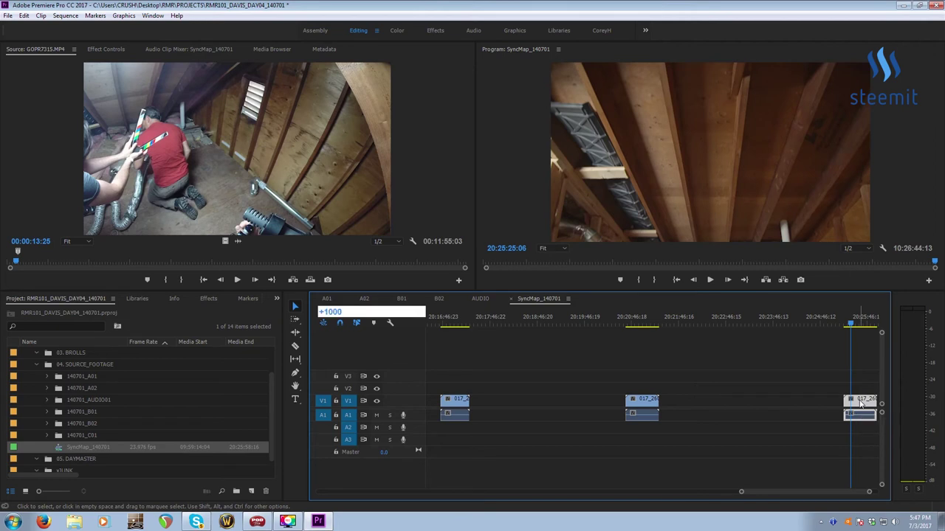
key(Return)
key(minus)
key(minus)
scroll(860, 399, down, 3)
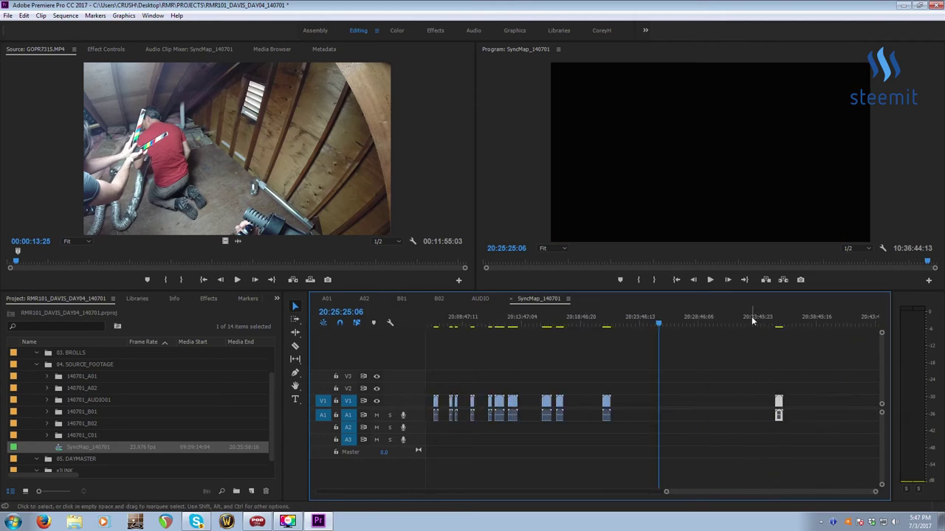
Delete the duplicated clip at the far end of the SyncMap_140701 sequence
drag(740, 322, 774, 327)
drag(802, 392, 766, 416)
key(Delete)
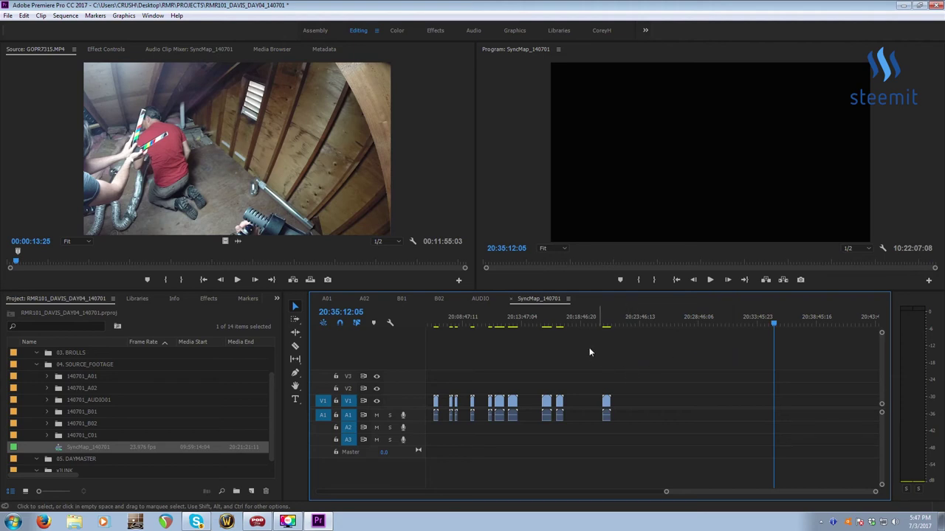
Undo the edits back to before the A02 clips were pasted into SyncMap_140701
key(minus)
key(minus)
key(minus)
key(minus)
key(ctrl+z)
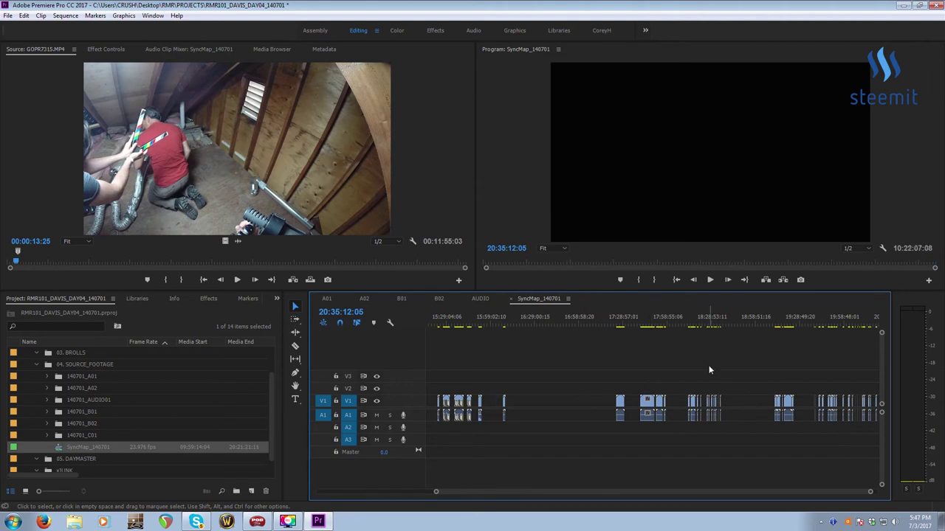
key(ctrl+z)
Copy A02's starting timecode again and put the SyncMap_140701 playhead at 15:43:38:12
key(Home)
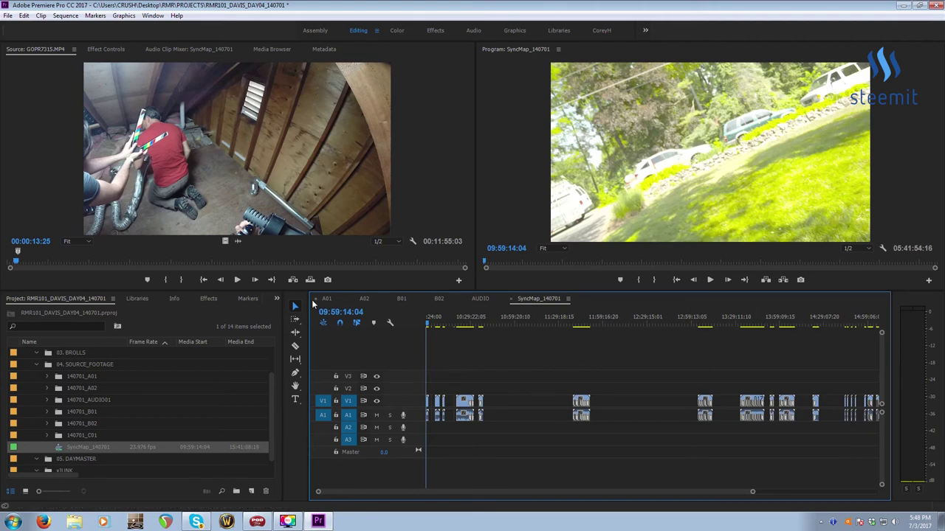
click(367, 298)
click(323, 311)
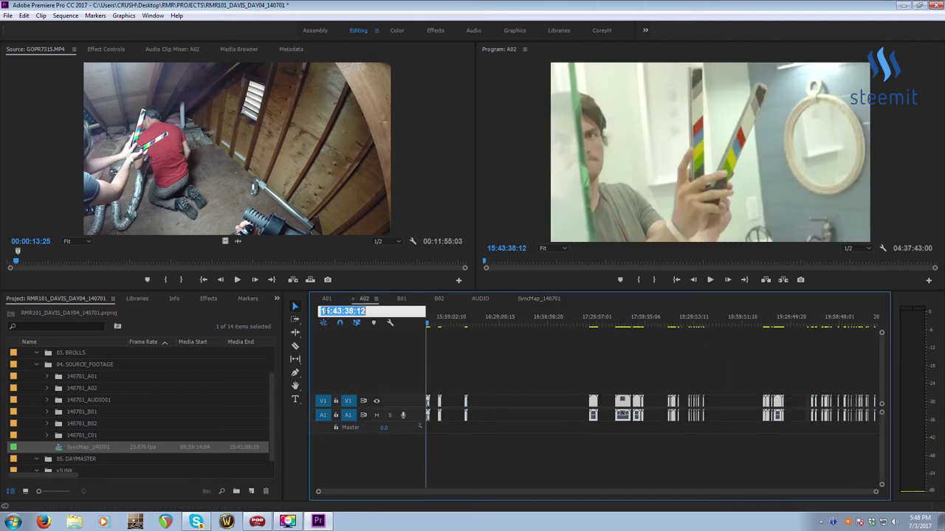
click(537, 298)
key(Return)
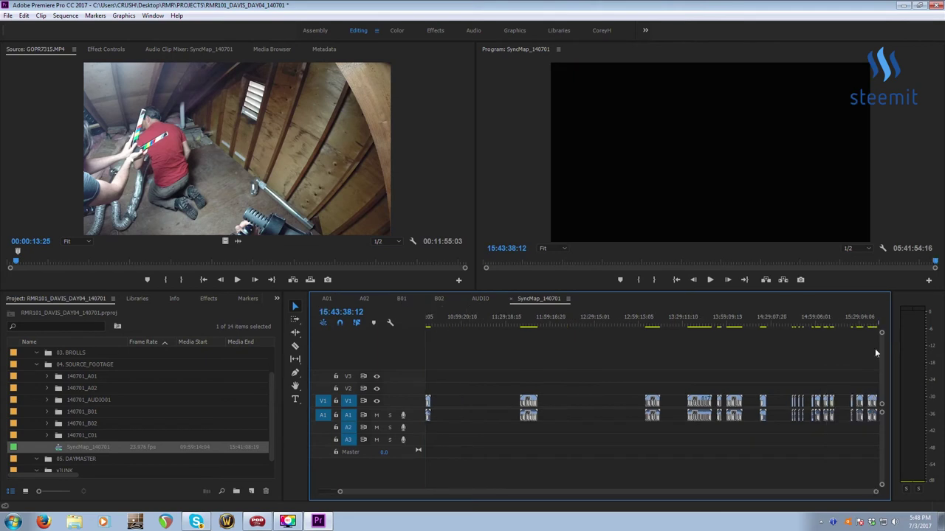
Try to move the SyncMap_140701 playhead past the last clip to 17:43:00:00
key(equal)
key(equal)
key(equal)
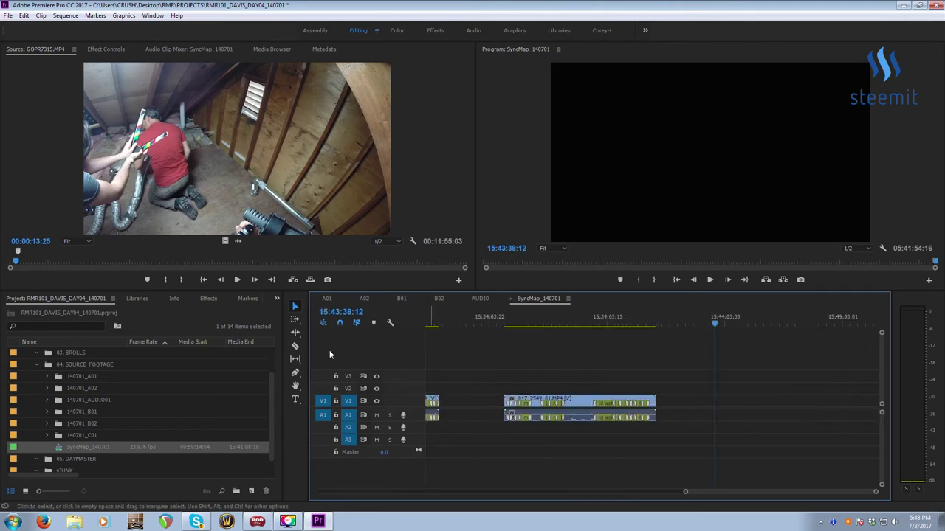
click(336, 313)
text(1743)
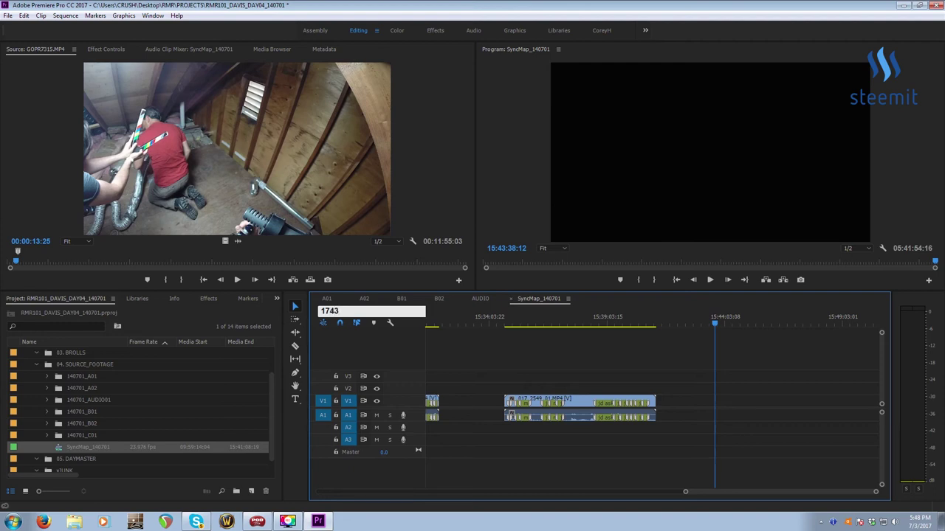
text(0000)
key(Return)
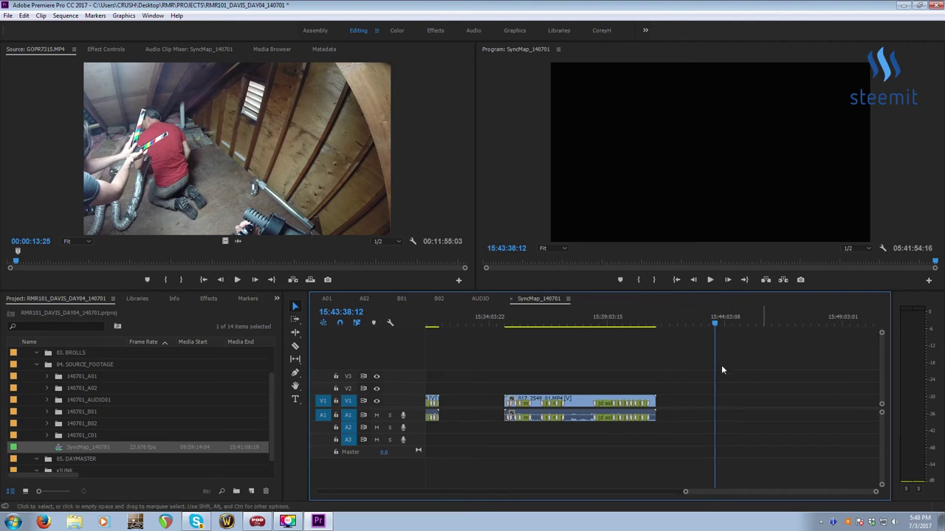
Duplicate the last 017_2549_01.MP4 clip further along the timeline so the copy starts at about 15:45:28:23
key(alt+f)
click(571, 402)
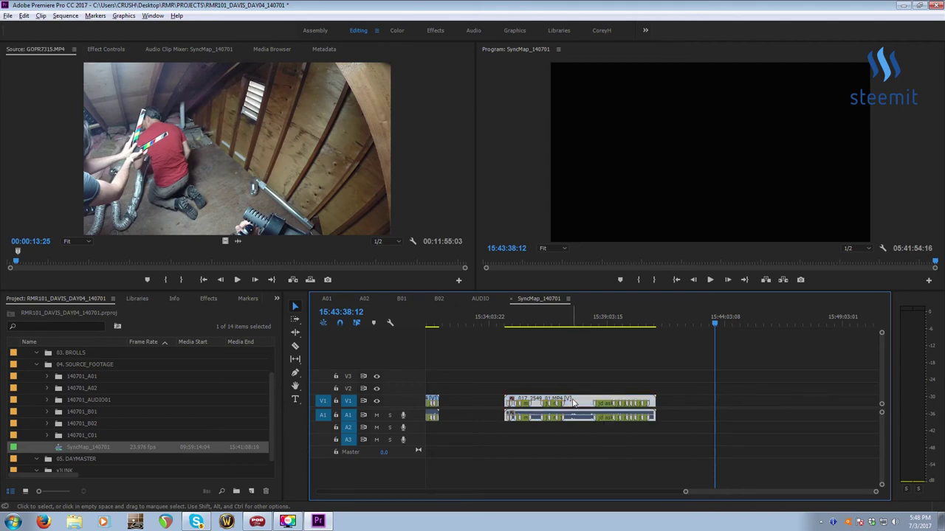
drag(576, 403, 829, 403)
click(842, 319)
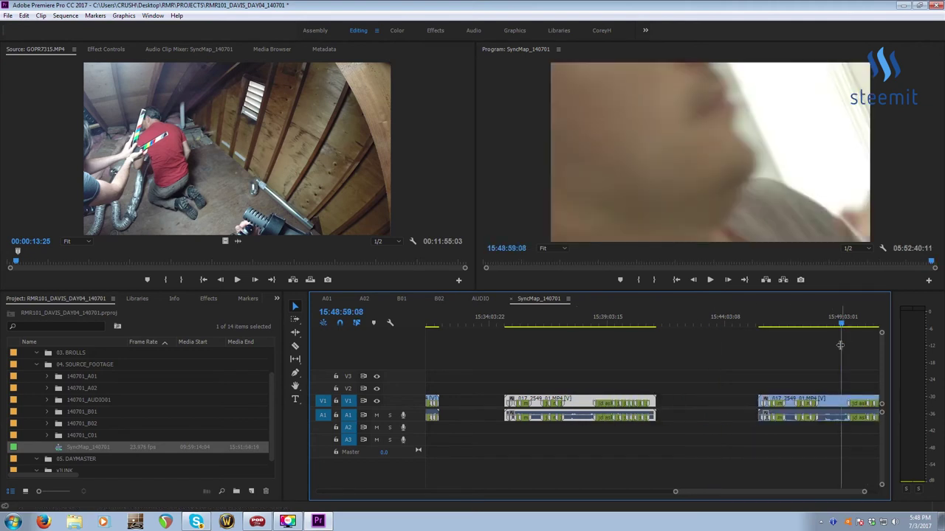
click(830, 408)
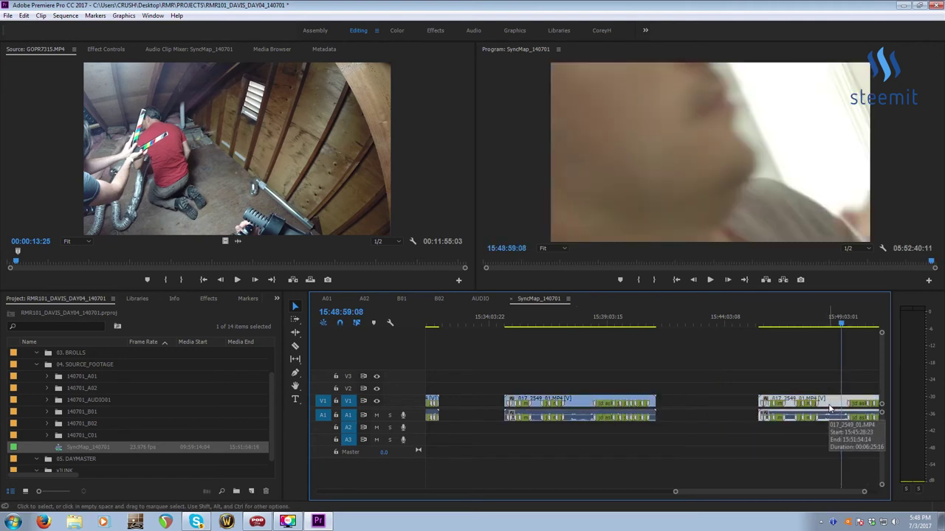
Shift the duplicated 017_2549_01.MP4 clip 5 hours later with a relative timecode offset and locate it at the sequence's far end
text(+)
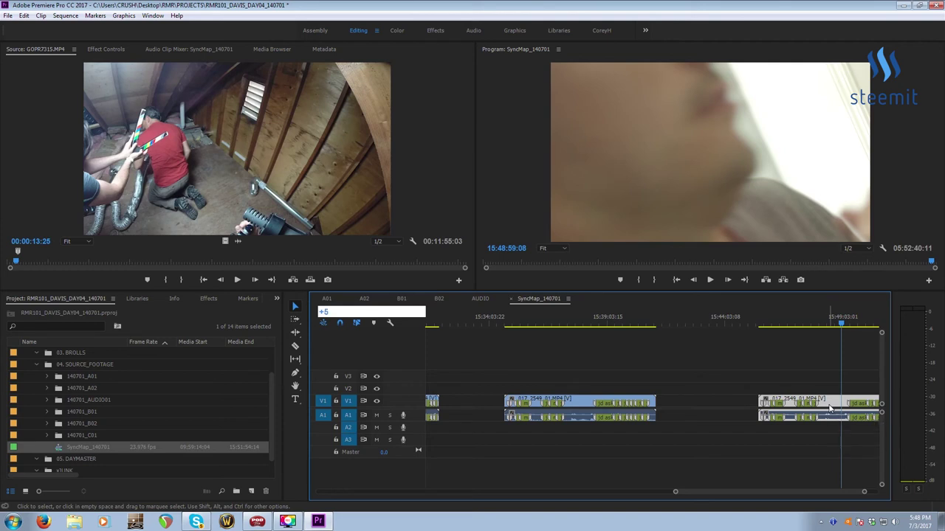
text(50000)
key(Return)
key(minus)
key(minus)
key(minus)
key(minus)
drag(765, 320, 888, 318)
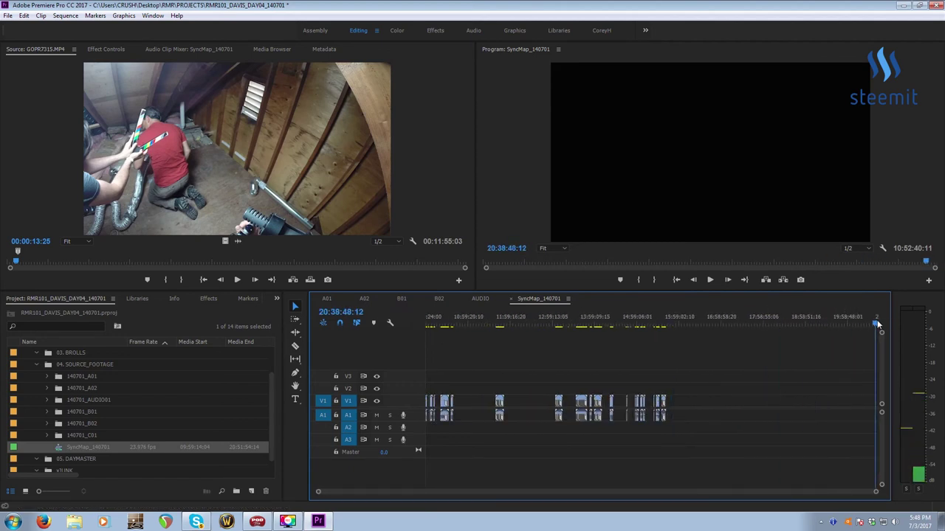
key(equal)
key(equal)
key(equal)
key(equal)
key(equal)
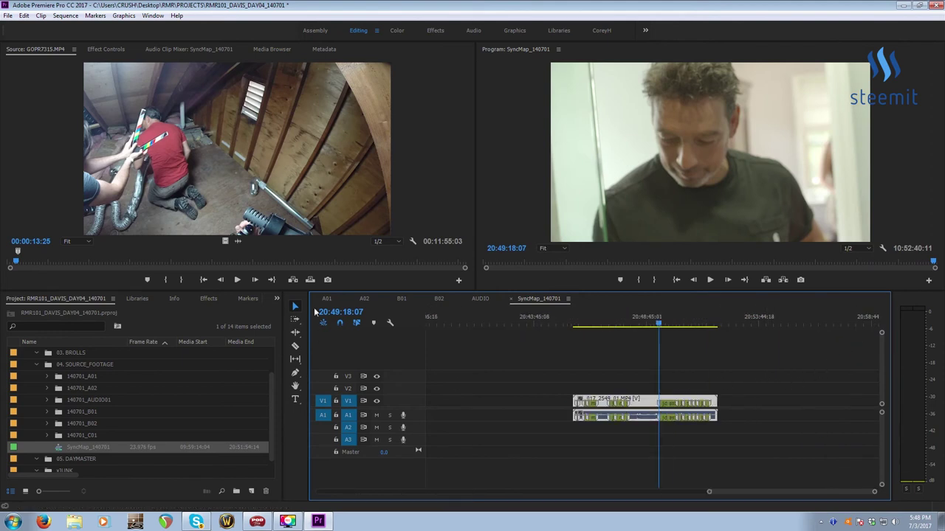
Move the SyncMap_140701 playhead to 17:05:00:00 and fit the whole sequence in view
click(342, 312)
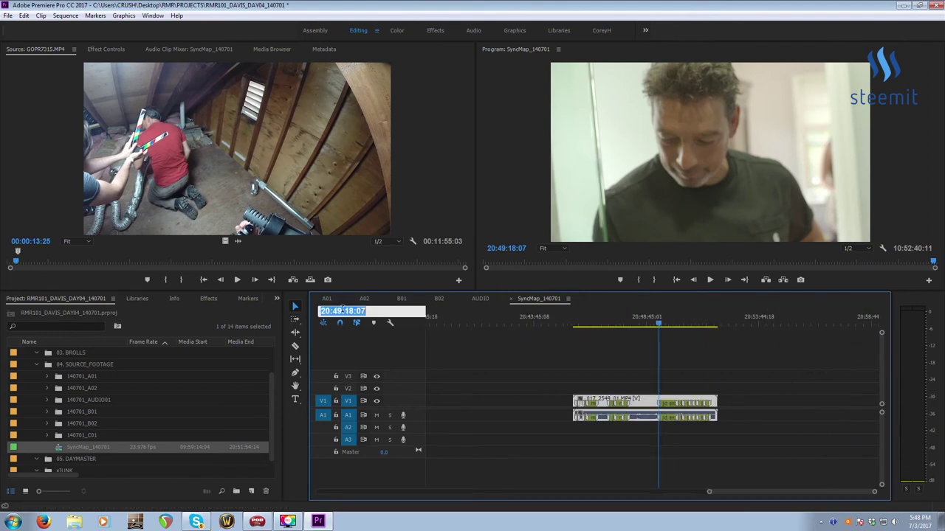
text(17000000)
key(Return)
key(backslash)
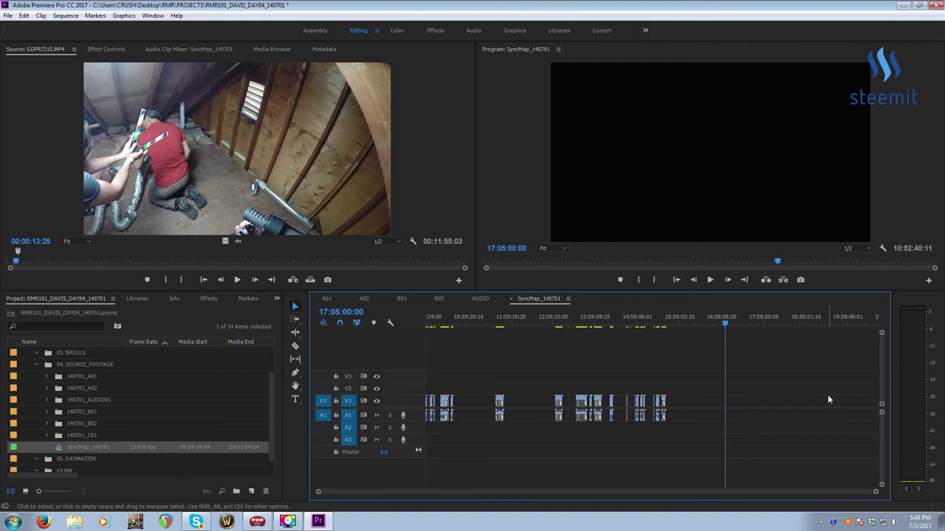
Delete the duplicated 017_2549_01.MP4 clip at the far end of SyncMap_140701
key(Down)
key(=)
key(=)
key(=)
key(=)
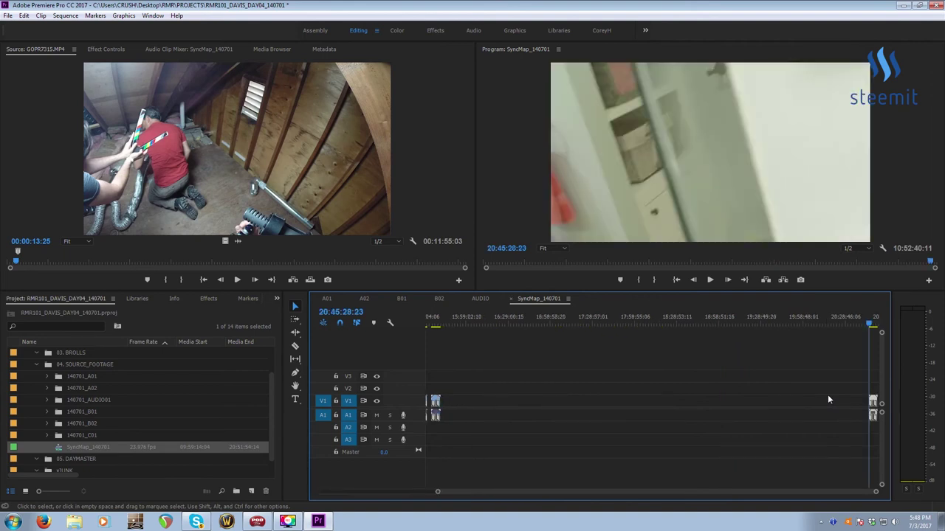
click(742, 401)
key(Delete)
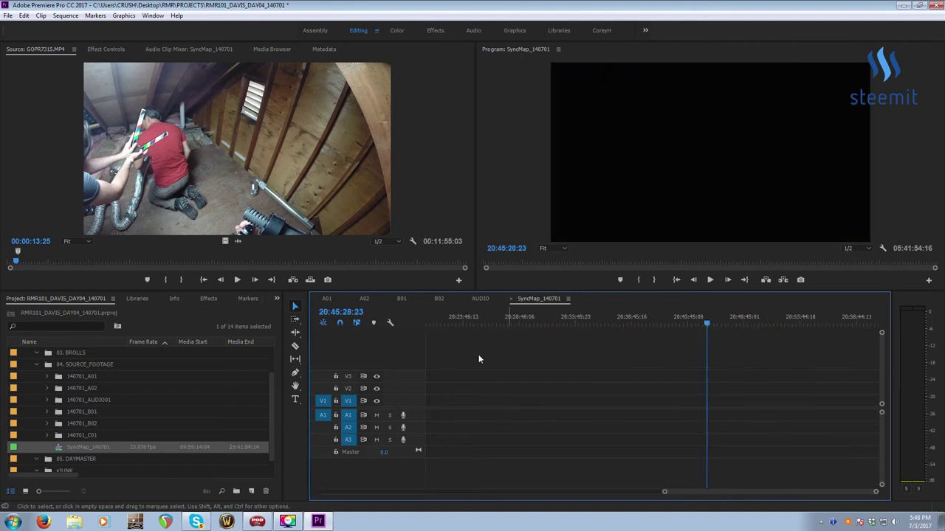
Copy all clips in the A02 sequence and open its starting timecode for copying
click(364, 299)
key(ctrl+a)
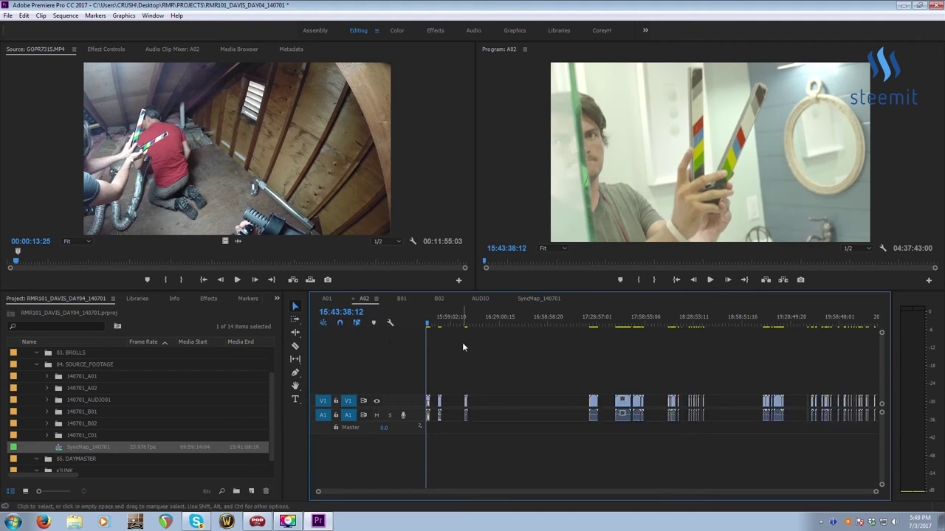
key(ctrl+a)
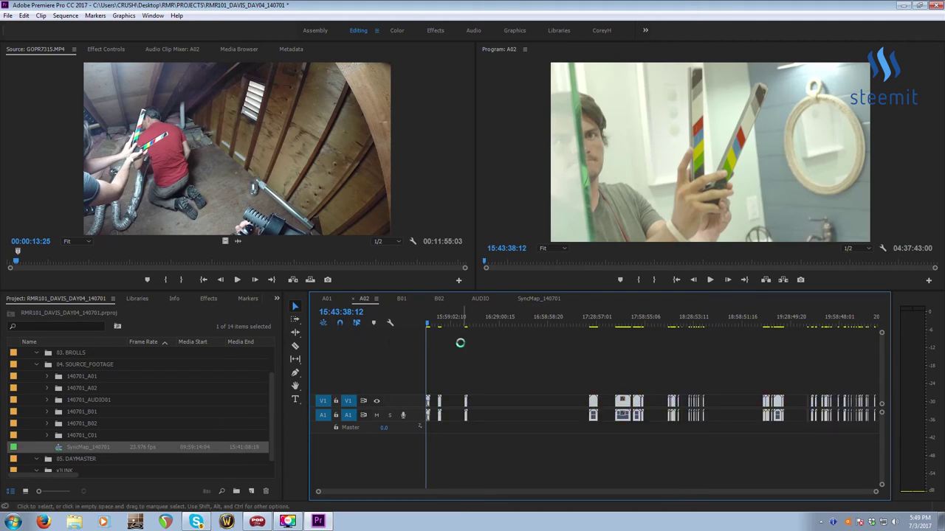
click(334, 313)
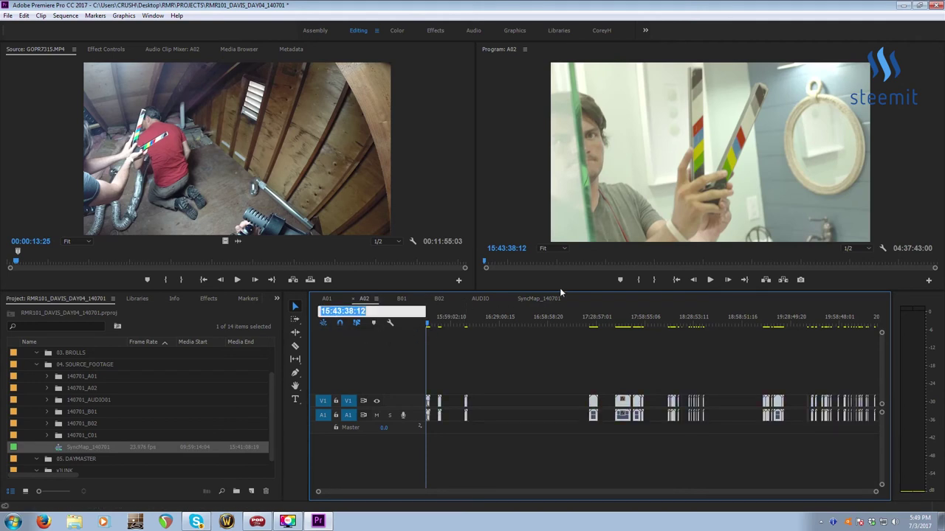
Paste the A02 clips into SyncMap_140701 at 15:43:38:12 and fit the whole sequence in view
click(542, 298)
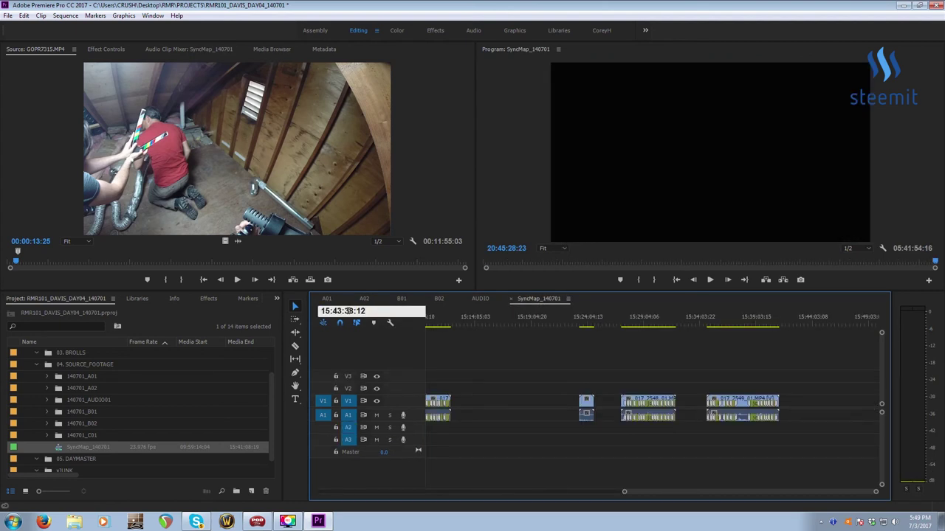
key(Return)
key(ctrl+v)
click(772, 390)
key(backslash)
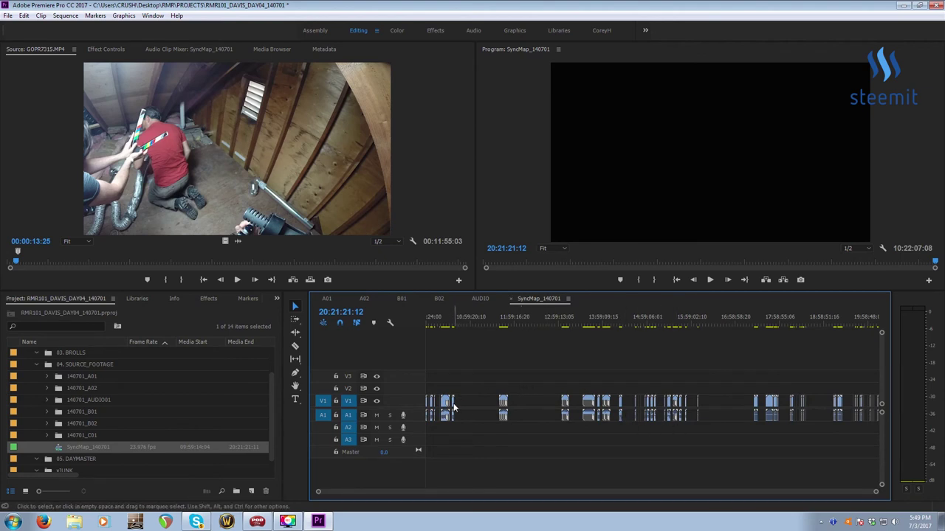
Copy all B01 clips and put the SyncMap_140701 playhead at B01's starting timecode, 14:14:12:12
click(401, 299)
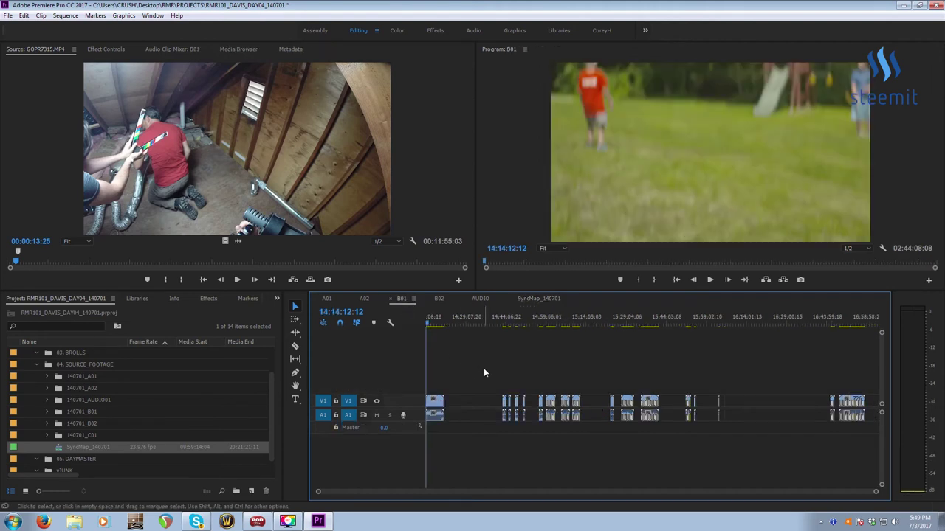
click(341, 310)
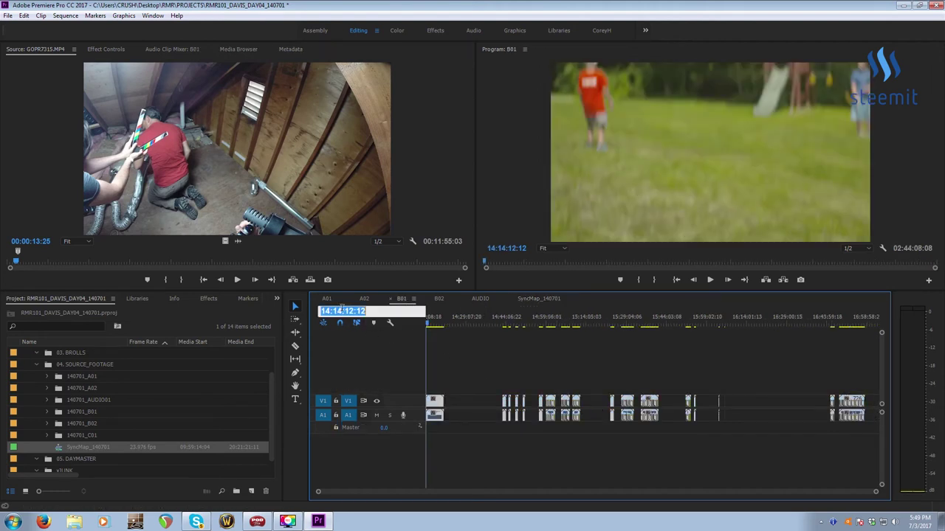
click(530, 298)
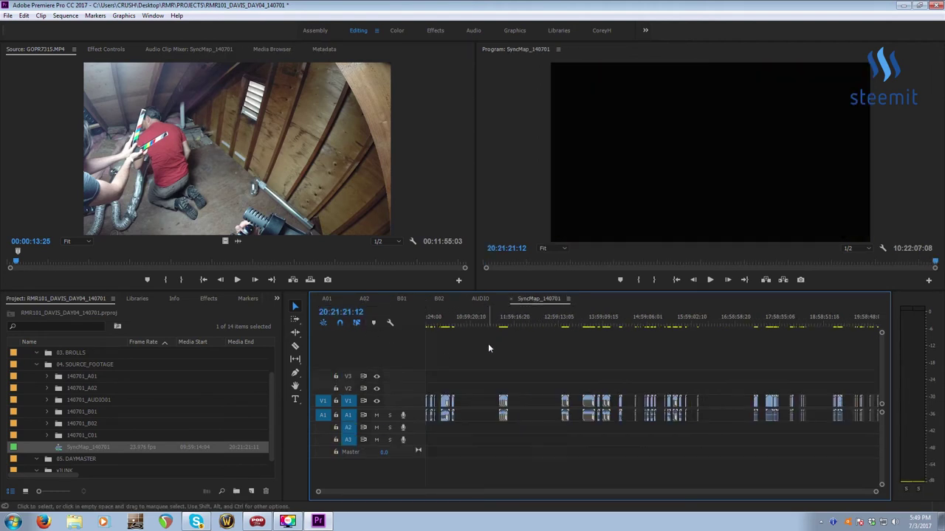
click(358, 311)
key(Return)
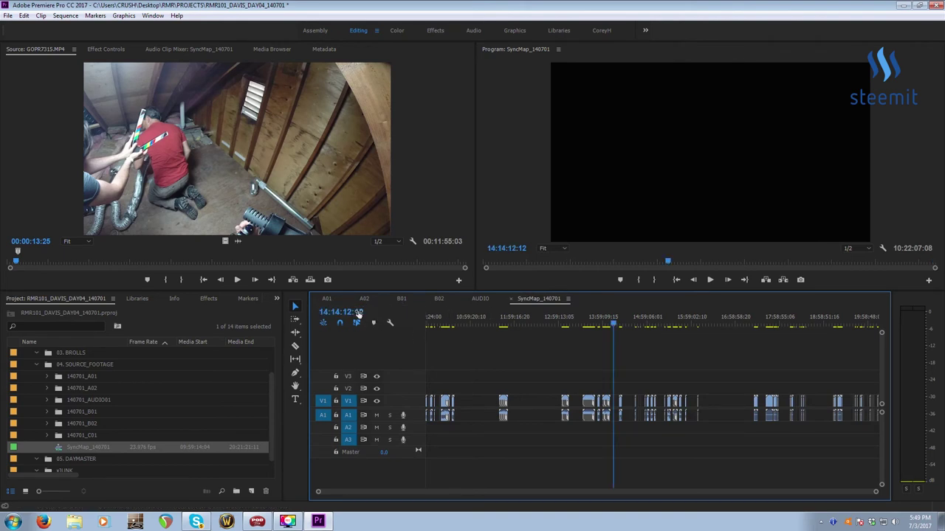
Patch the source to V2 and A2, untarget V1 and A1, and paste the B01 clips at the playhead
drag(325, 399, 323, 428)
click(348, 388)
click(348, 400)
click(348, 415)
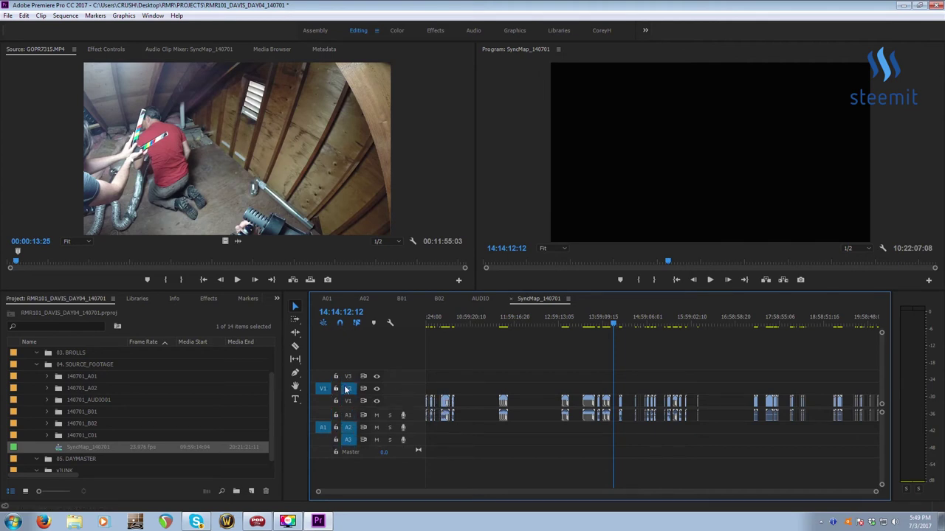
key(period)
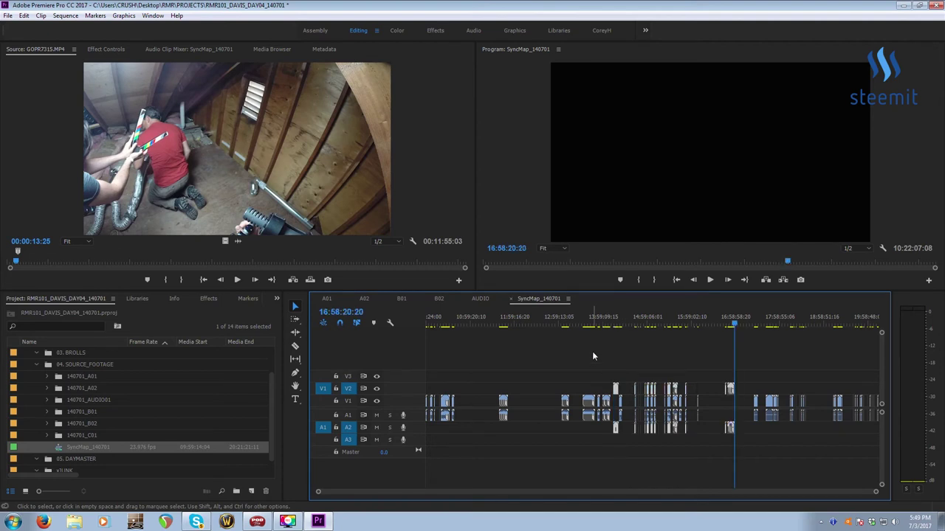
Compare the overlapping A and B camera clips at about 15:00:55:05 by toggling the visibility of track V2
click(650, 327)
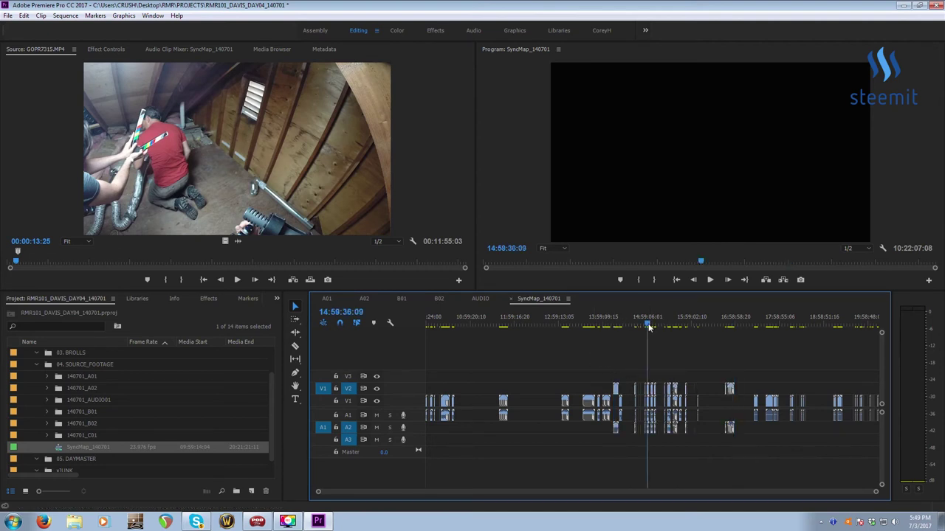
key(equal)
key(equal)
key(equal)
key(equal)
drag(664, 325, 687, 325)
key(Down)
key(Down)
click(674, 325)
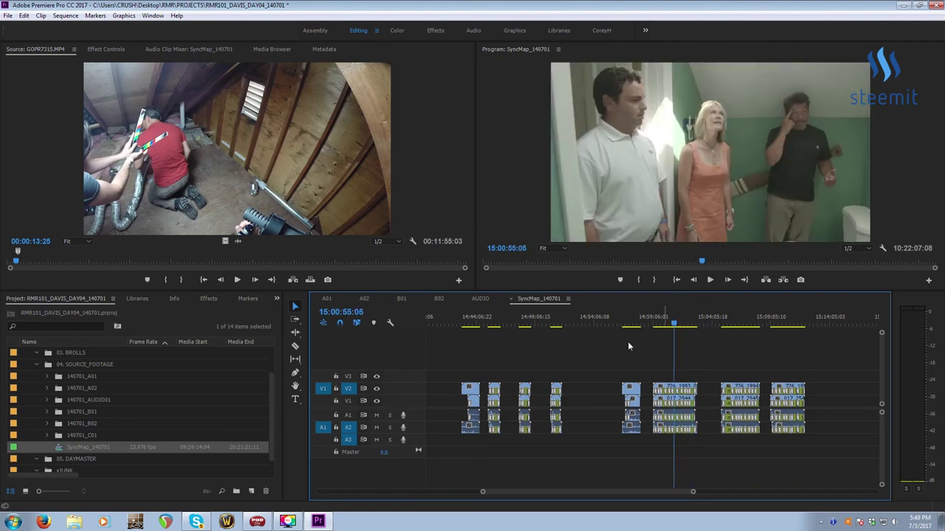
click(377, 388)
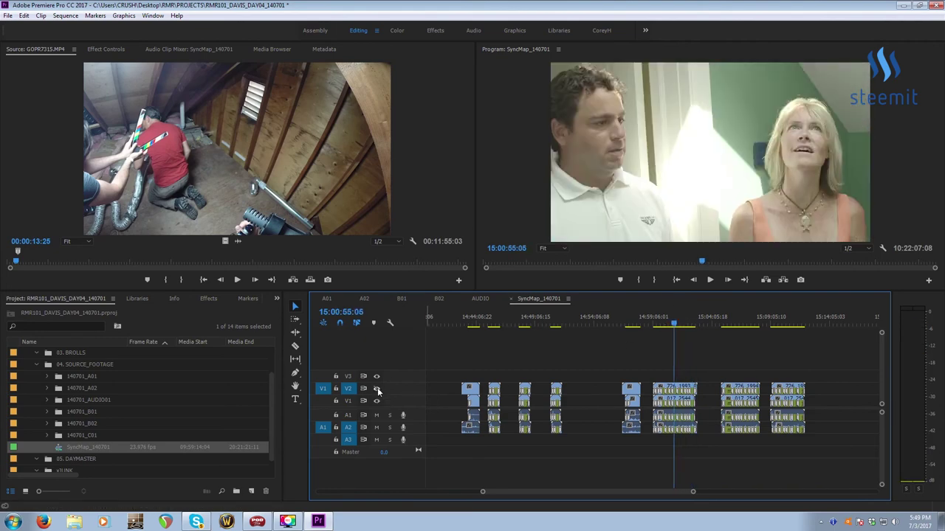
click(378, 389)
click(377, 389)
click(378, 389)
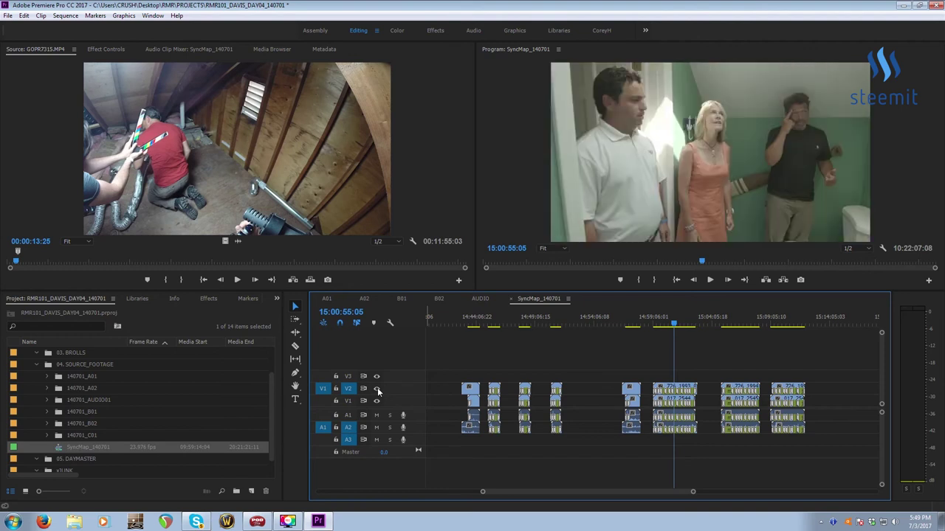
Compare both camera angles again at 15:06:15:15 by hiding and showing track V2
click(736, 326)
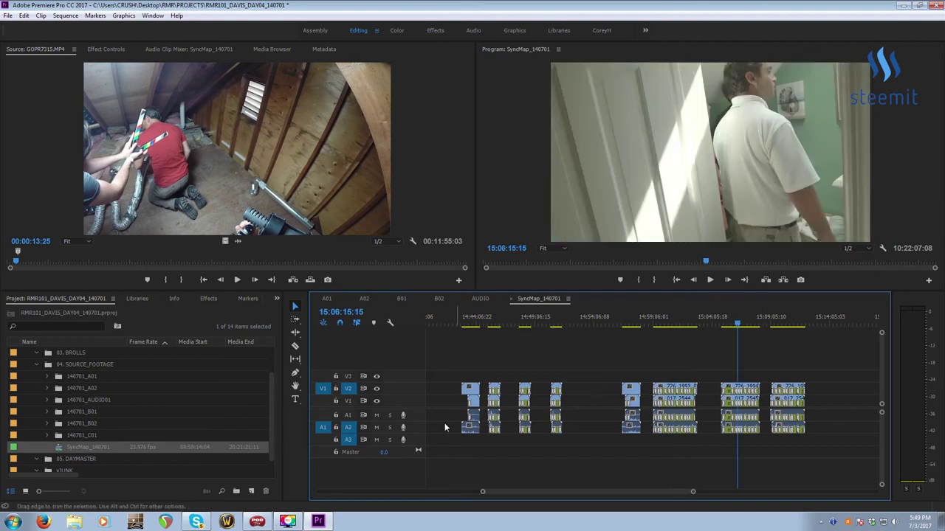
click(377, 389)
click(376, 389)
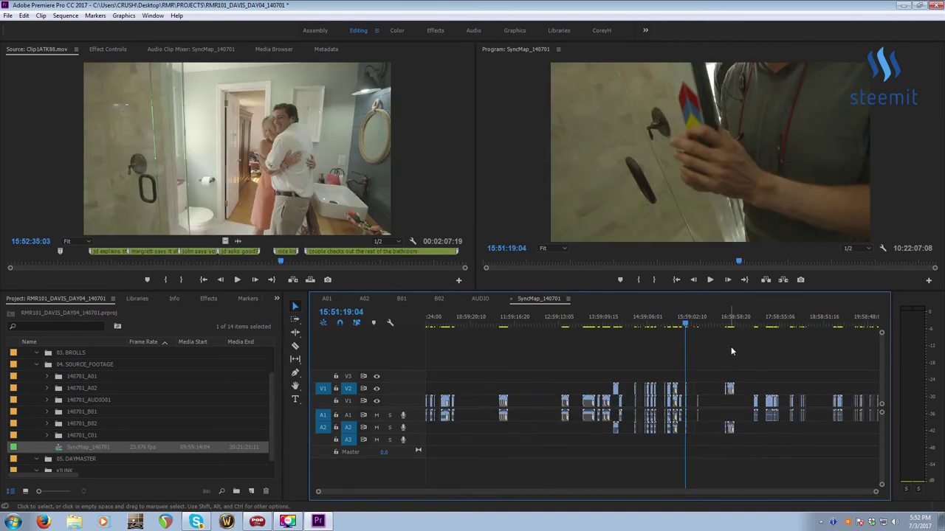
Copy all clips in the AUDIO sequence and put the SyncMap_140701 playhead at its starting timecode, 09:59:21:00
click(476, 299)
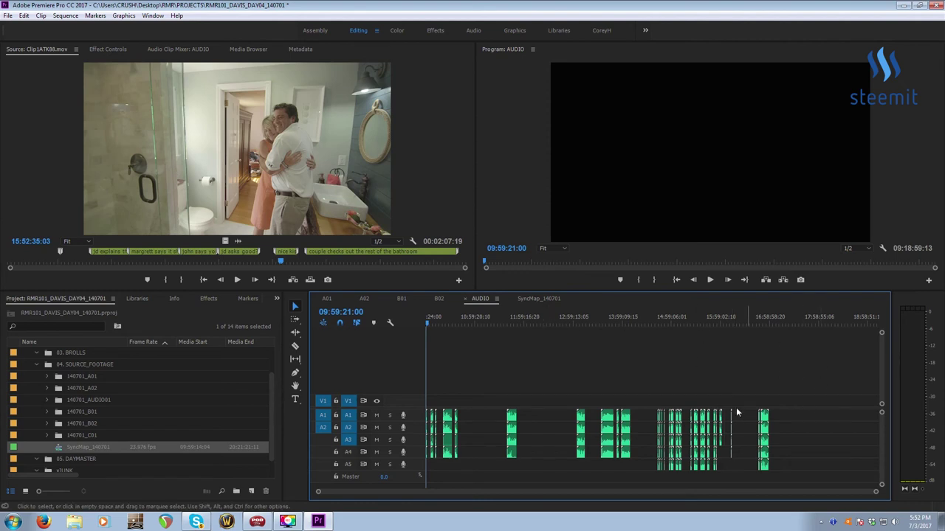
key(ctrl+a)
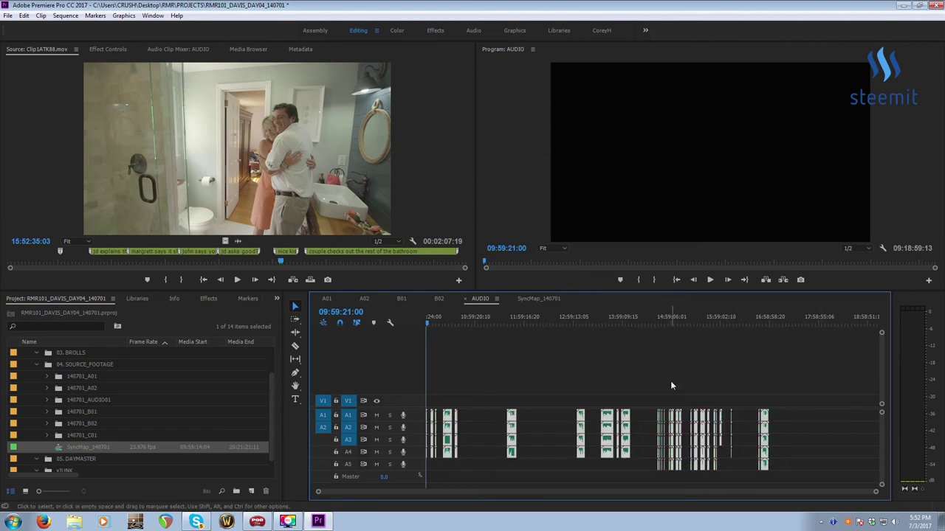
click(334, 313)
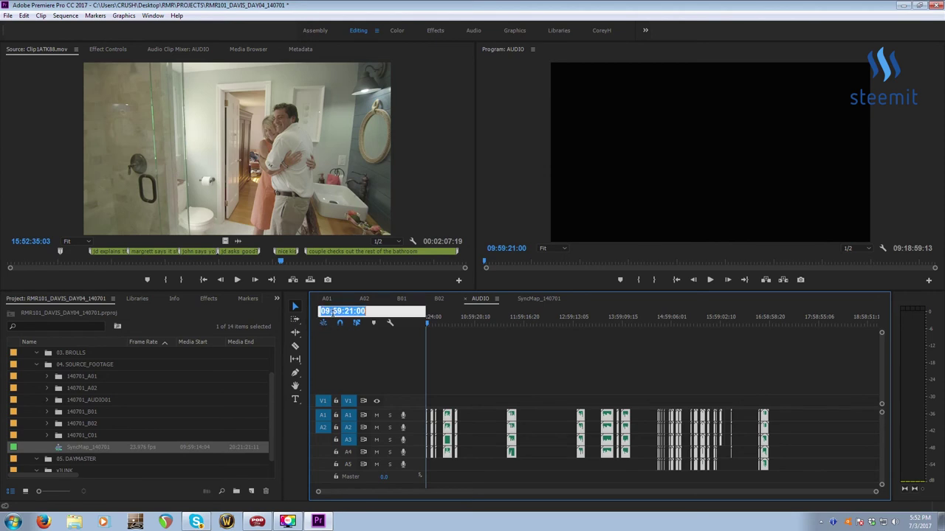
click(517, 300)
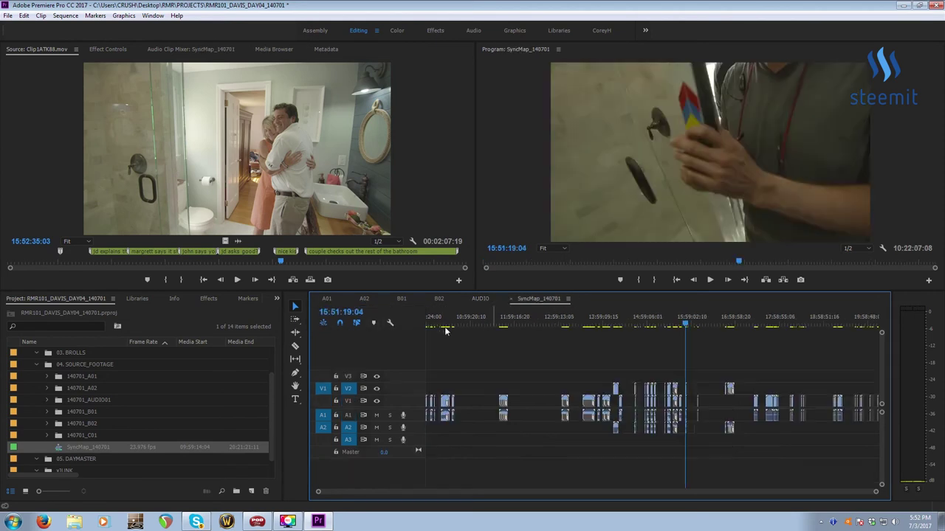
text(09592100)
key(Return)
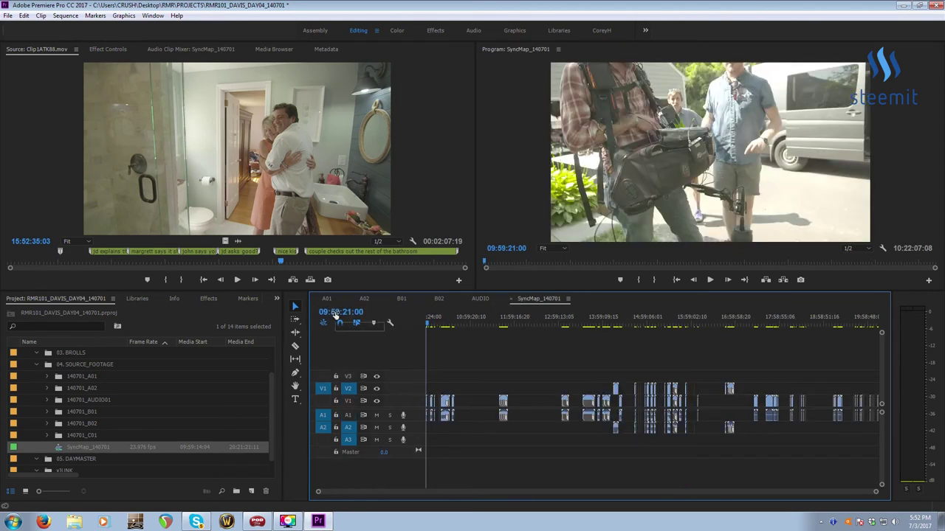
Patch source A2 to track A3, turn off the V1 and A1 source patches, and leave only A3 targeted
key(equal)
key(equal)
key(equal)
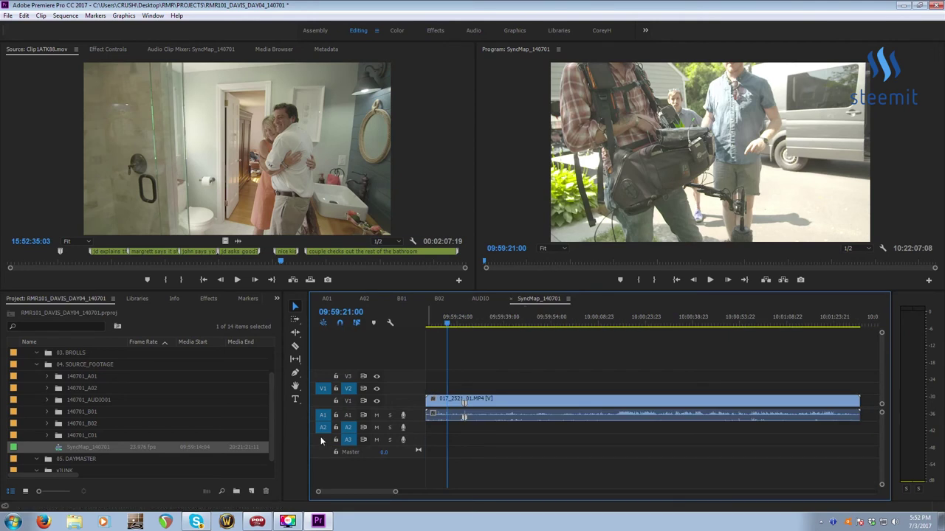
click(349, 428)
drag(323, 427, 325, 442)
click(322, 415)
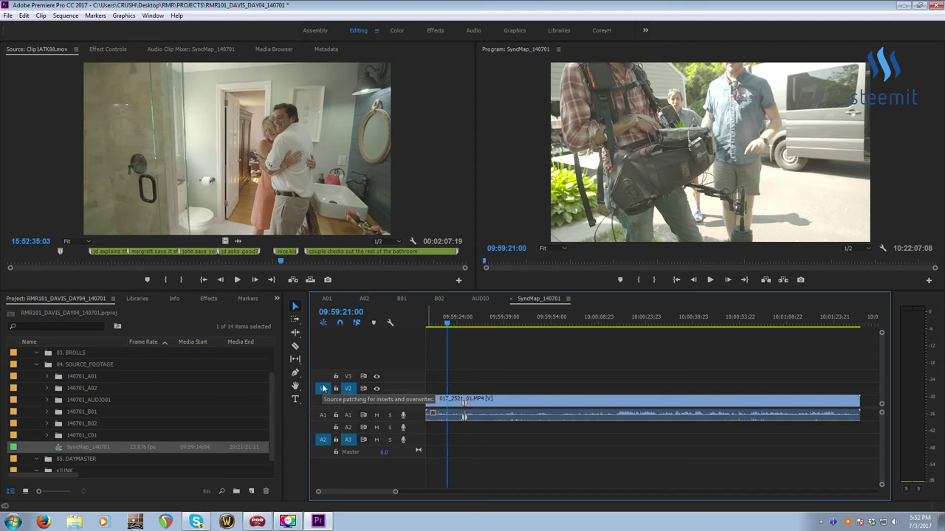
click(325, 390)
click(350, 389)
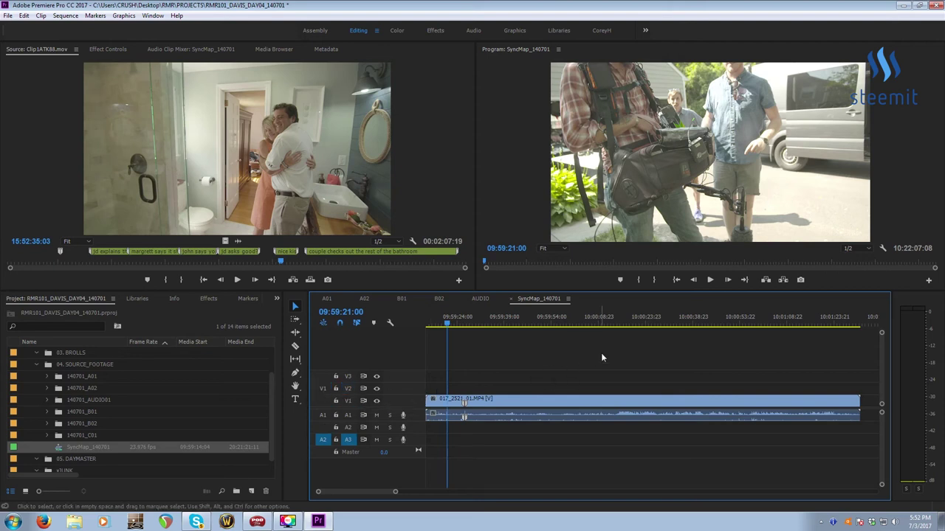
Paste the copied audio clips at the playhead onto the tracks from A3 downward
key(minus)
key(minus)
key(minus)
key(minus)
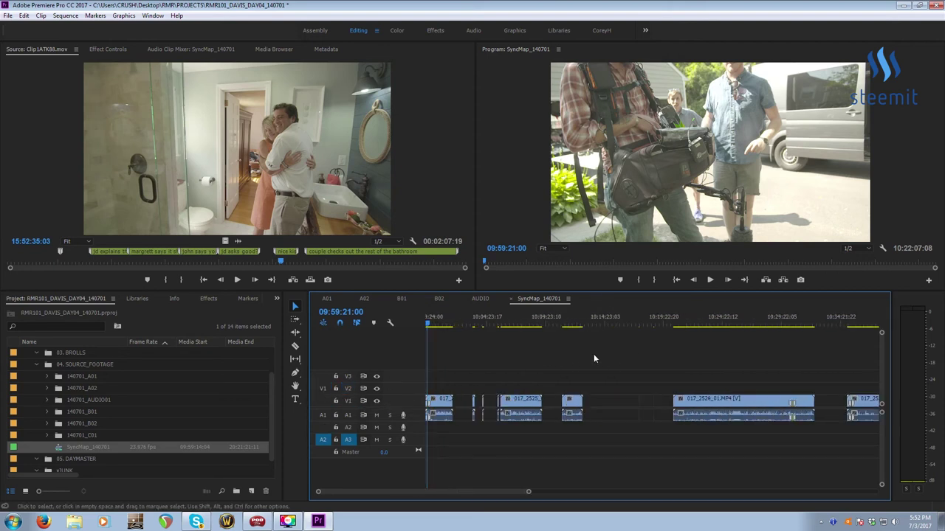
click(323, 440)
key(period)
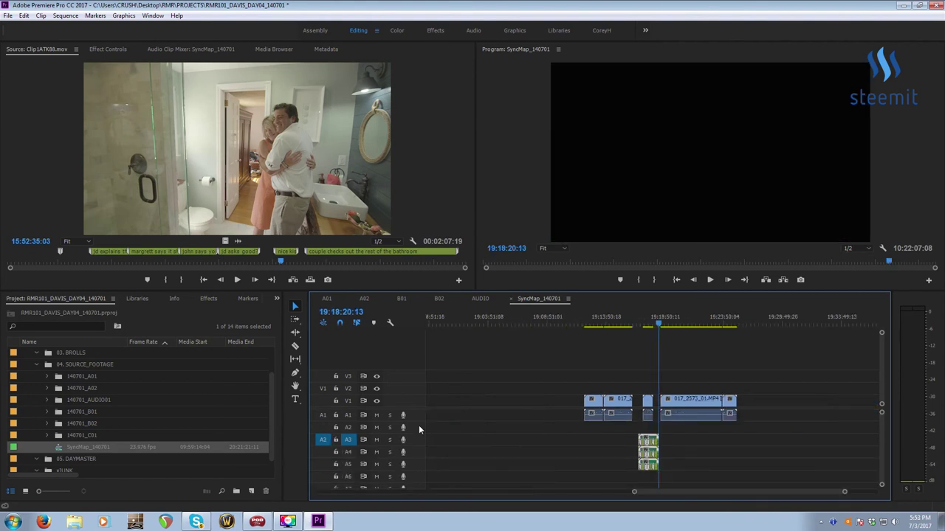
key(backslash)
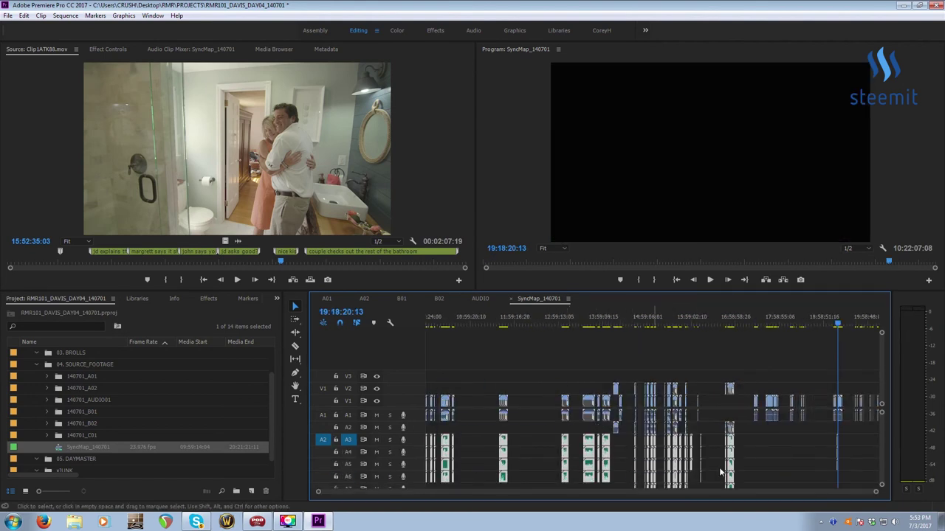
Play the two-person outdoor clip on V2 from about 16:52:45:09 to check its sync with the pasted audio
click(730, 320)
key(equal)
key(equal)
key(equal)
key(equal)
click(669, 322)
key(space)
key(equal)
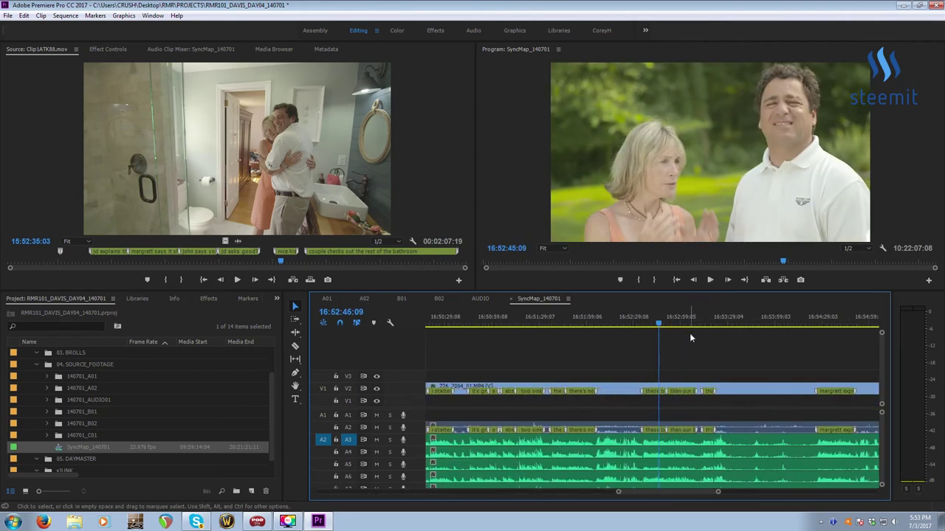
key(space)
key(space)
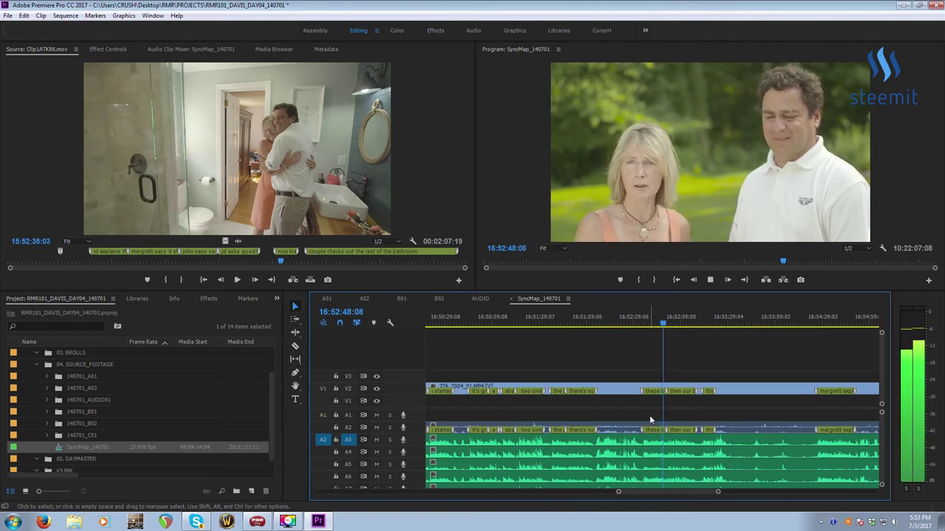
key(space)
key(space)
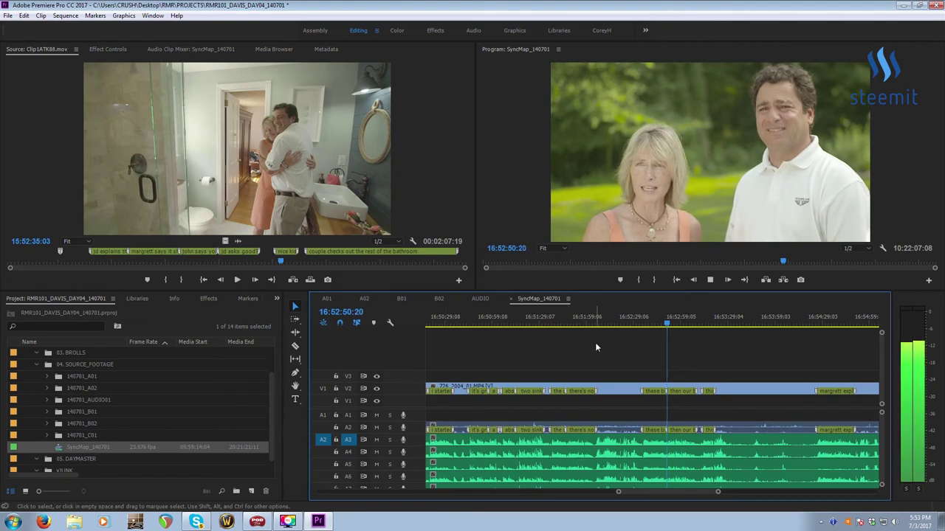
key(space)
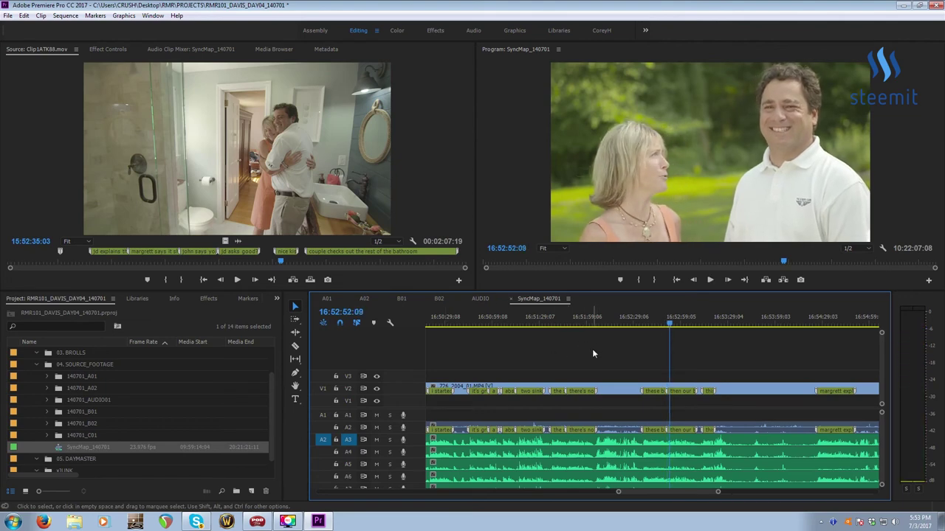
Open GOPR7315.MP4 from the 140701_C01 bin in the source monitor
key(minus)
key(minus)
key(minus)
key(minus)
key(minus)
key(minus)
key(minus)
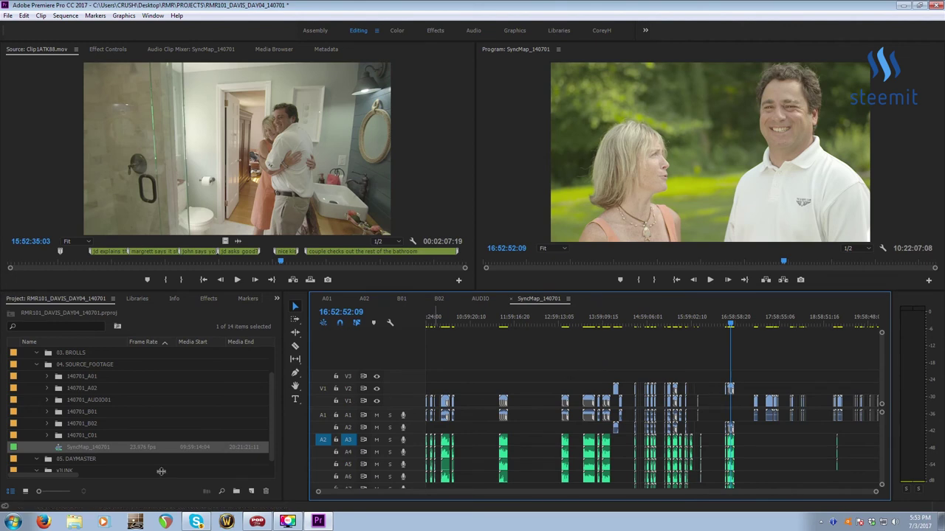
click(36, 365)
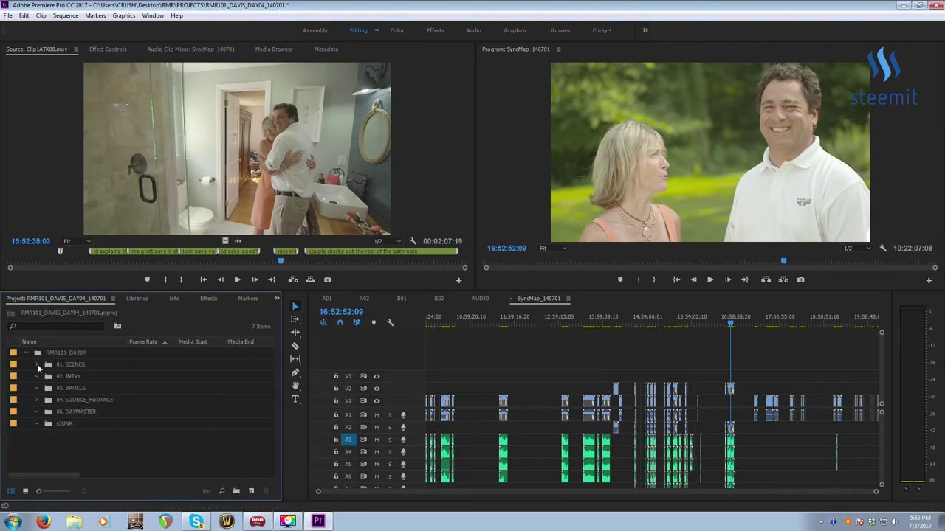
click(36, 400)
click(46, 435)
double_click(68, 447)
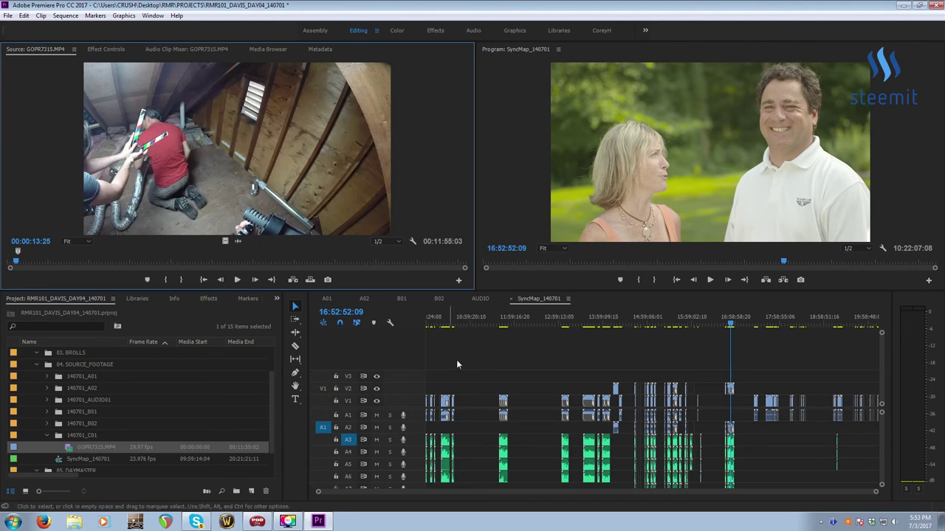
Find the matching attic scene in SyncMap_140701 at about 11:40:00:13
click(442, 319)
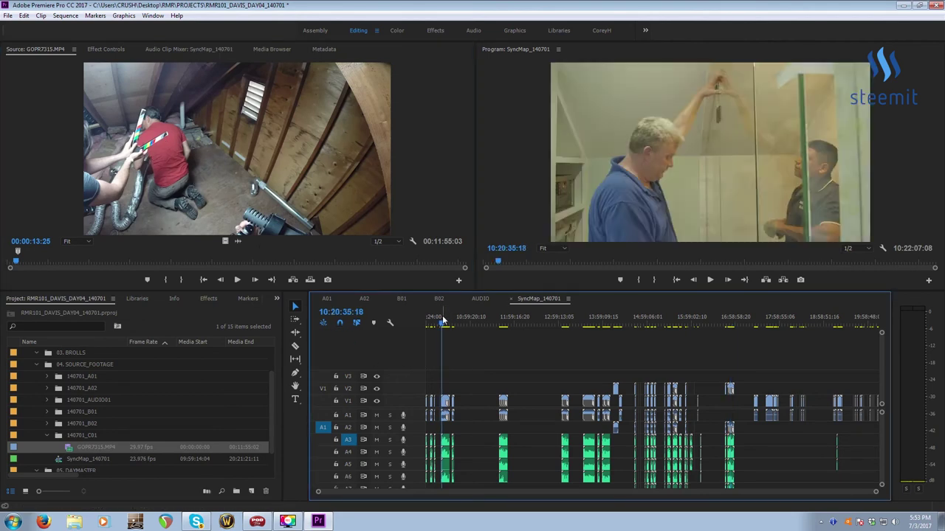
key(equal)
key(equal)
key(equal)
key(Down)
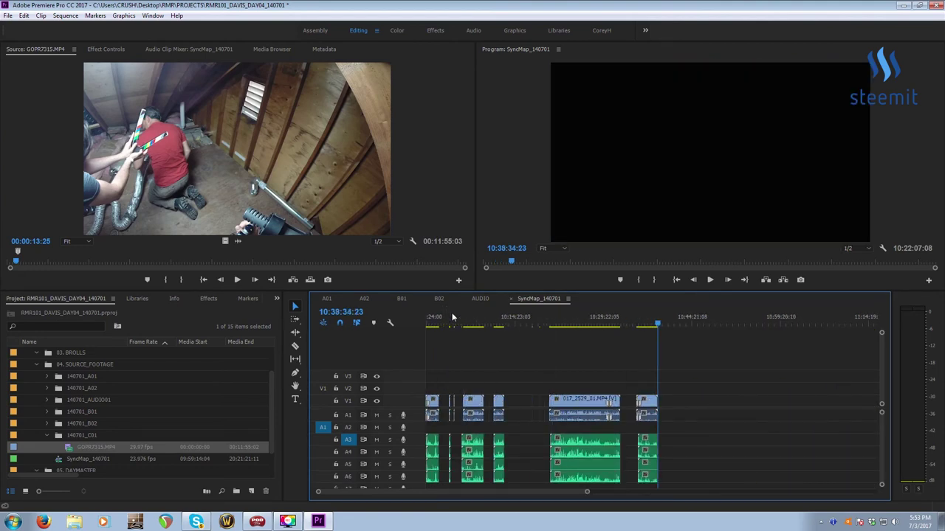
key(space)
key(space)
drag(662, 316, 667, 319)
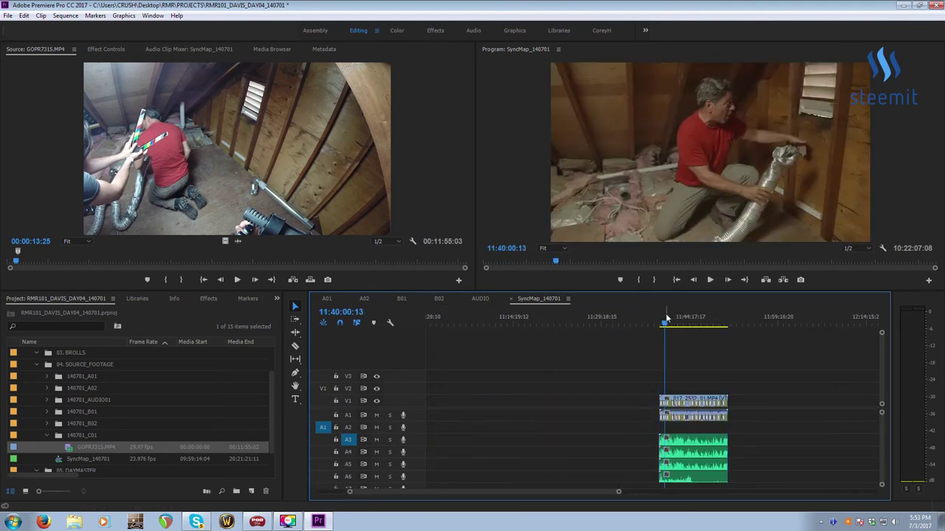
key(equal)
key(equal)
key(equal)
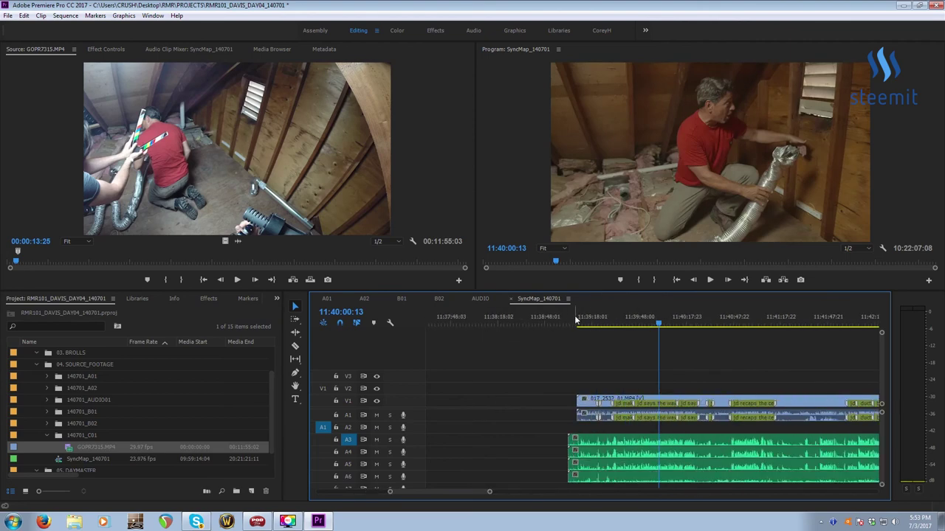
Enlarge the source monitor, play GOPR7315.MP4 to the slate clap, and step back to 00:00:17:01
key(grave)
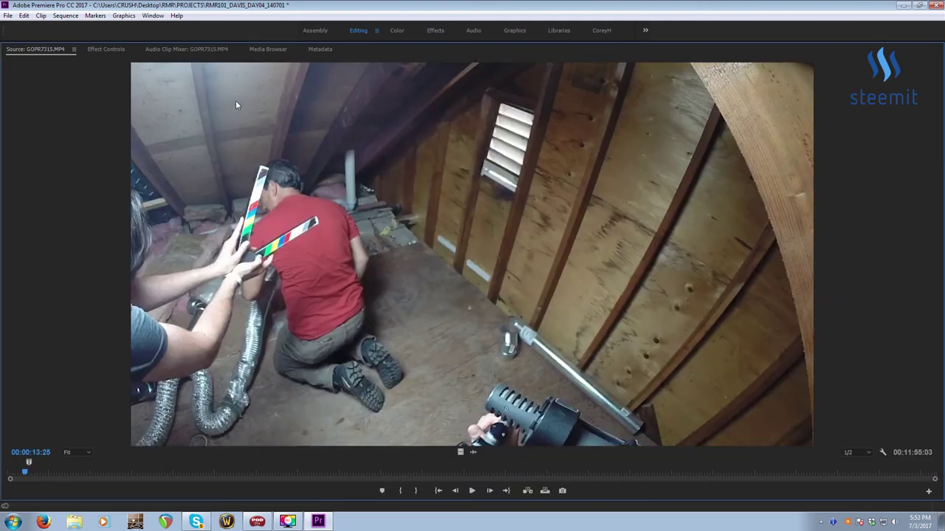
key(space)
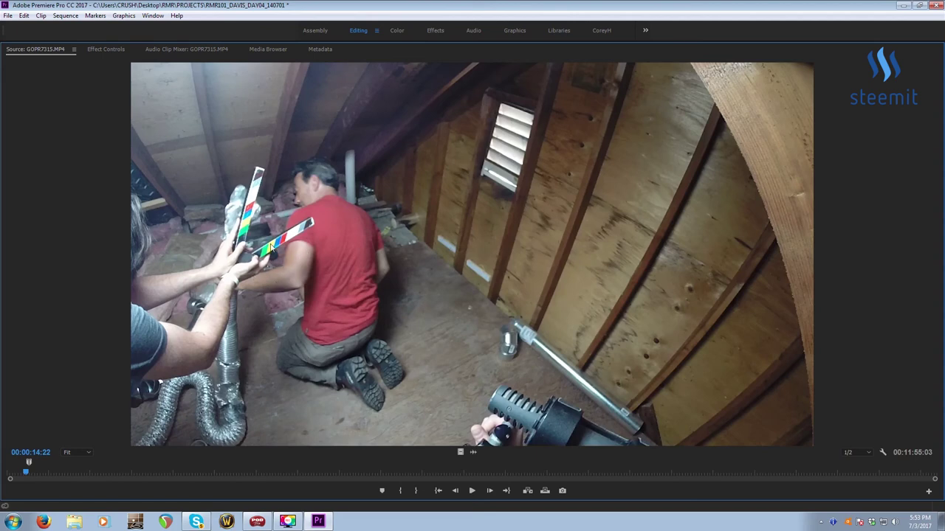
key(space)
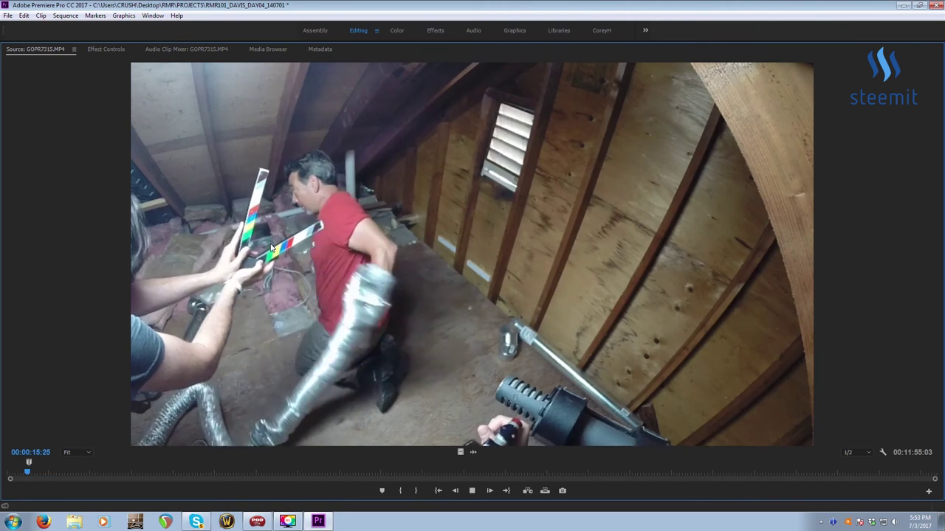
key(space)
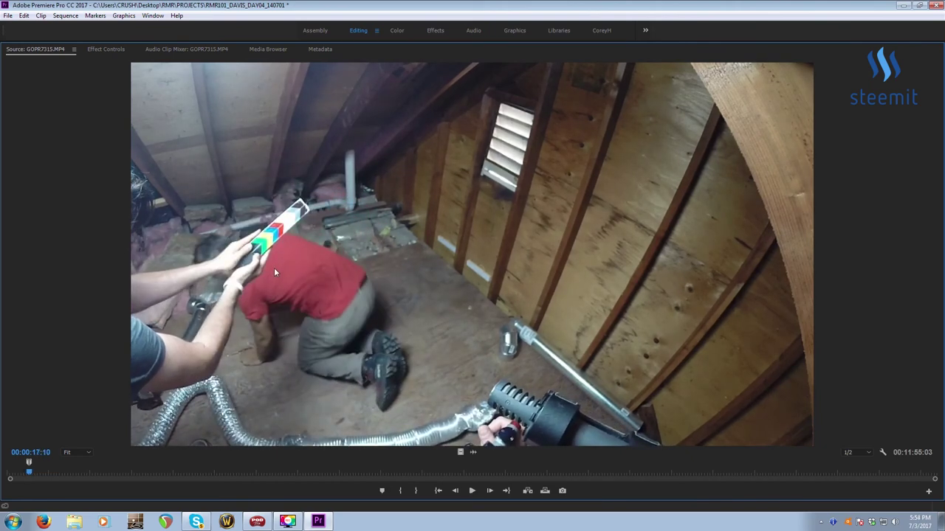
key(Left)
key(Left)
key(Left)
key(Left)
key(Left)
key(Left)
key(Left)
key(Left)
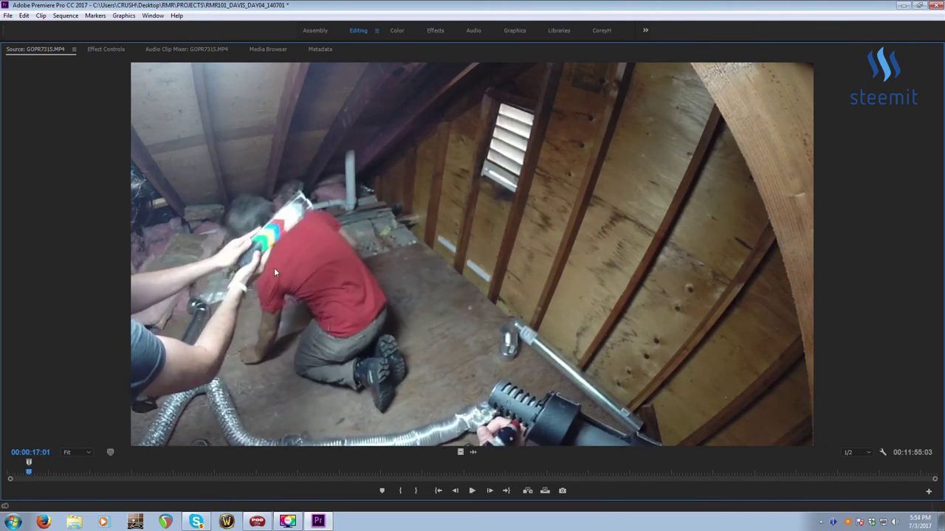
Compare the frames around the clap, mark an In point at 00:00:17:02, and restore the panel layout
key(Right)
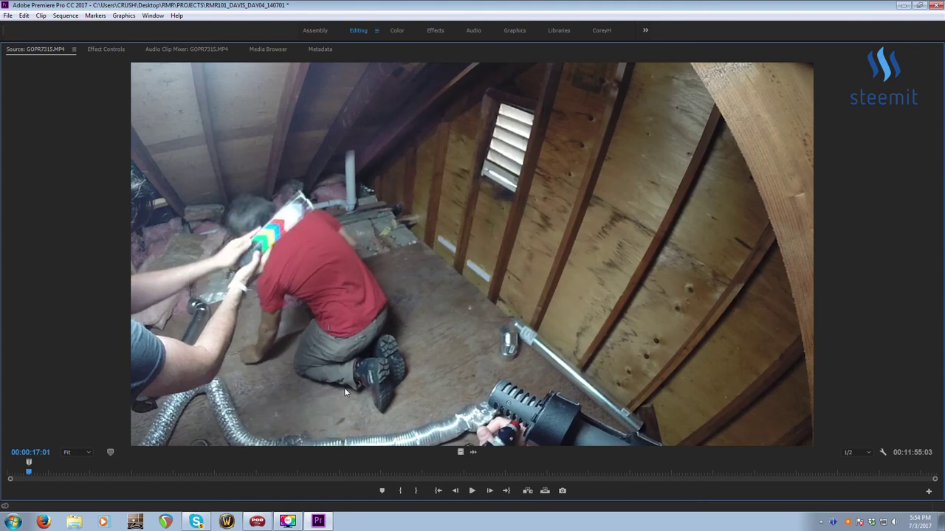
key(Right)
key(Left)
key(Right)
key(Left)
key(Right)
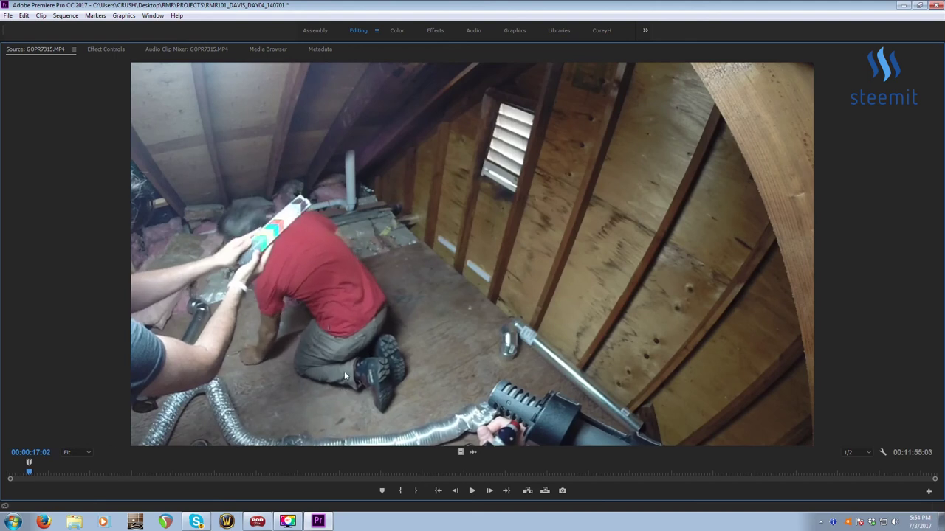
key(Left)
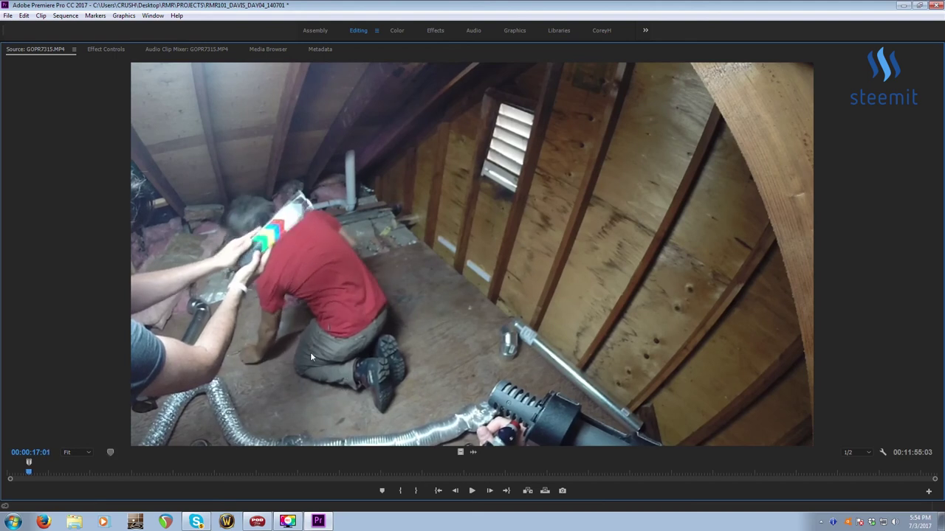
key(Right)
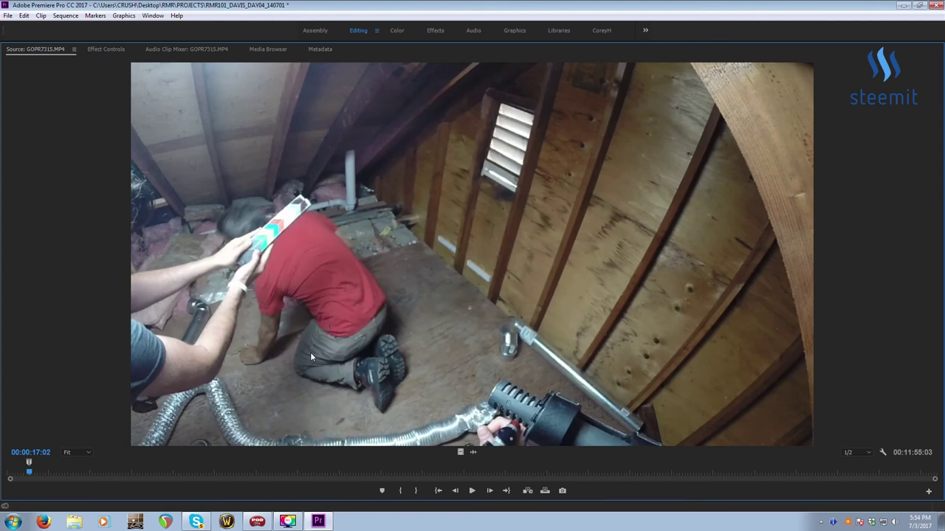
key(i)
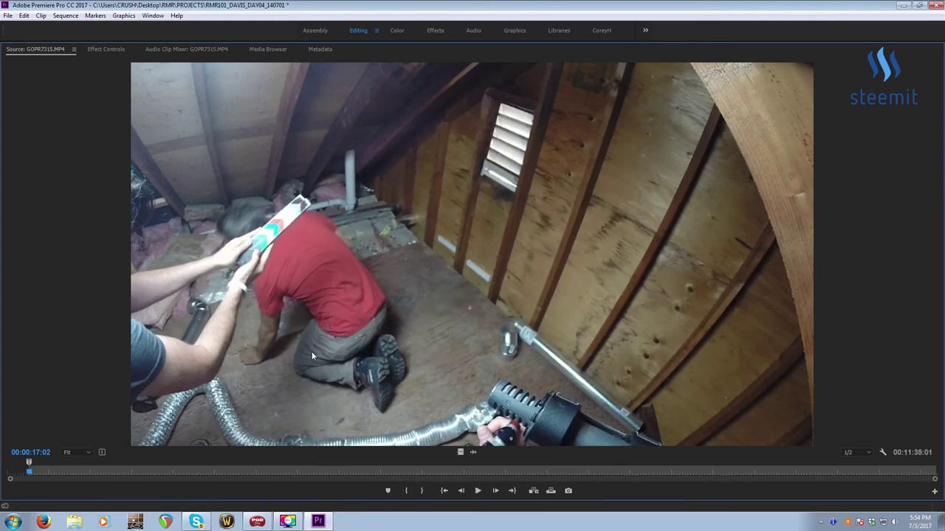
key(grave)
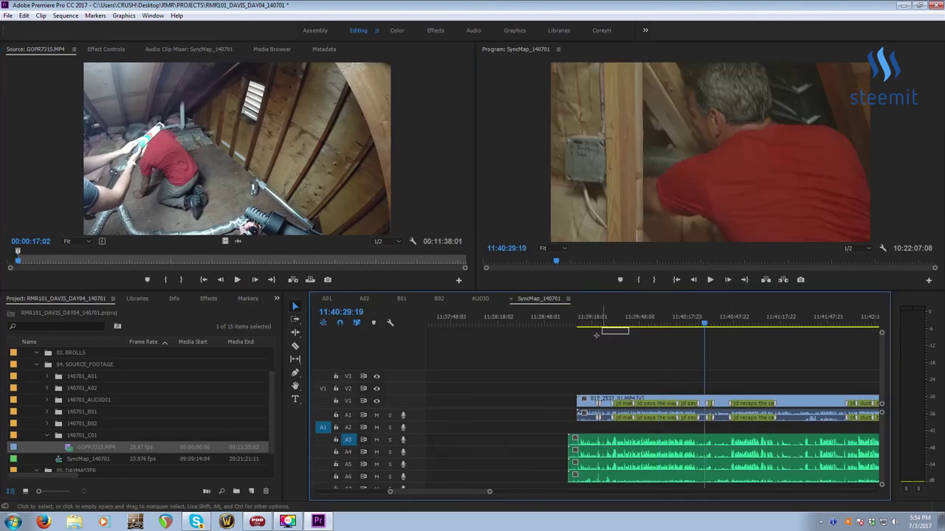
Park the sequence playhead on the slate clap in the attic clip at 11:39:22:12
click(595, 322)
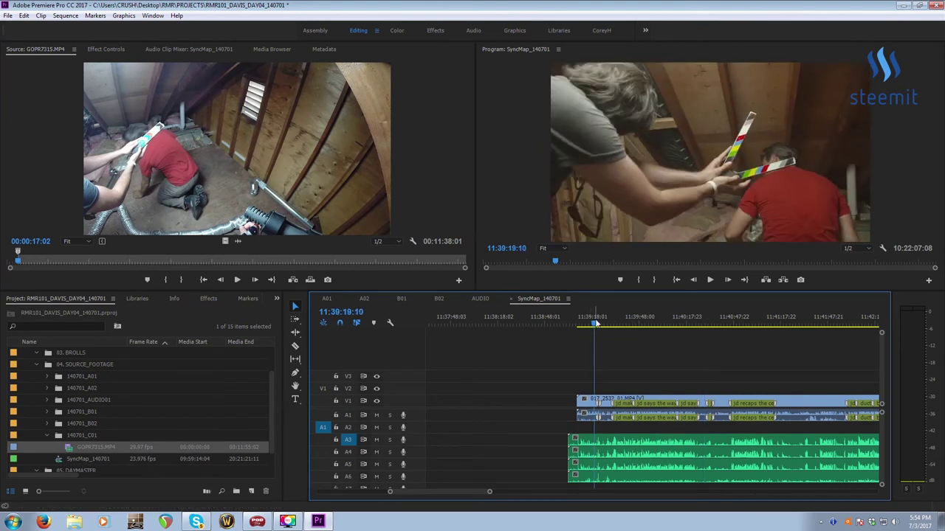
key(equal)
key(equal)
key(space)
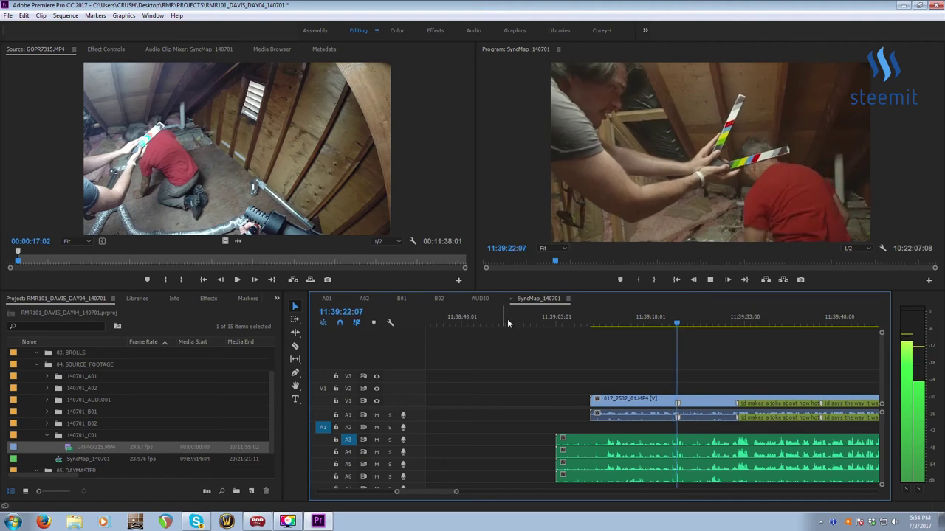
key(space)
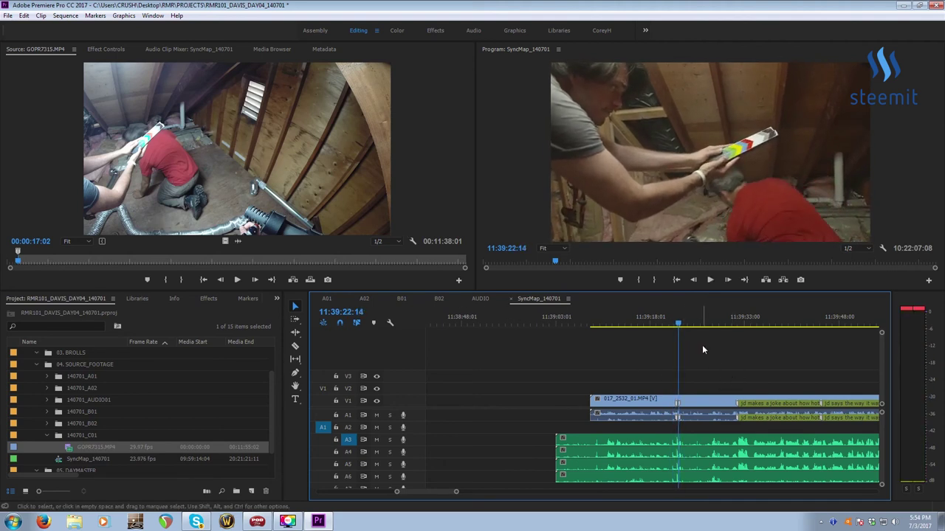
key(Left)
key(Left)
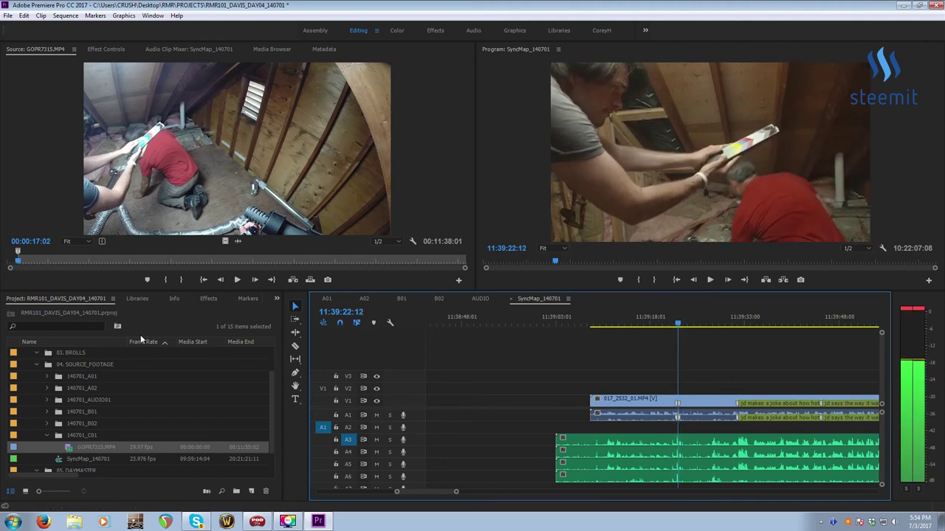
Patch source V1 to the targeted track V3 and place only the video of GOPR7315.MP4 there at the playhead
click(223, 240)
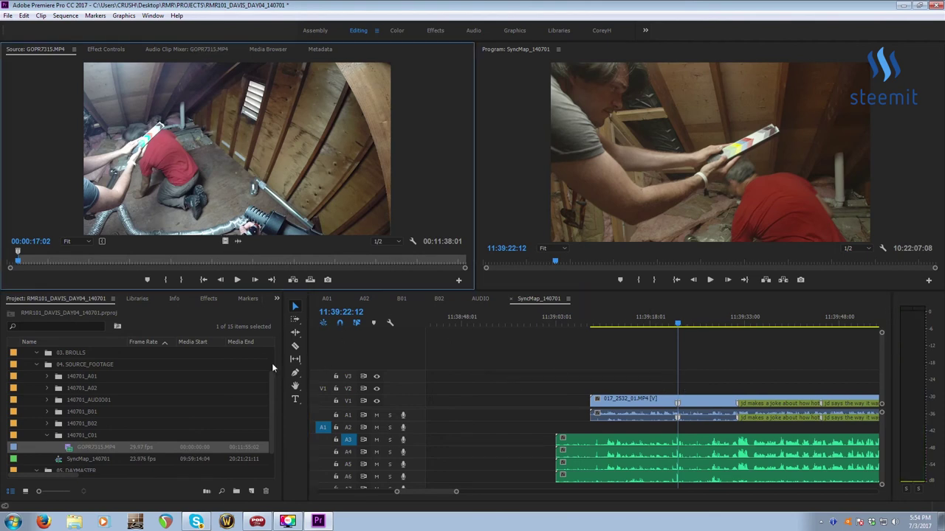
click(348, 376)
click(322, 376)
drag(222, 243, 712, 377)
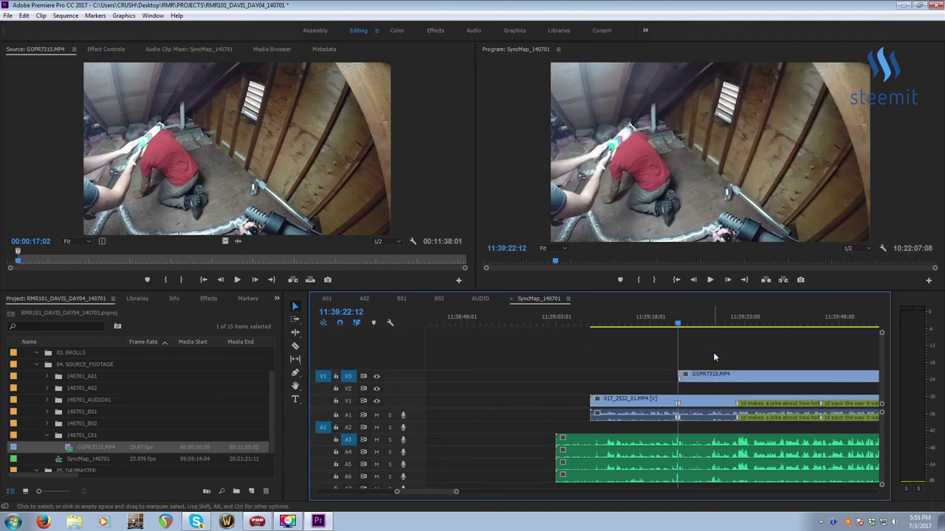
key(minus)
key(minus)
key(minus)
key(minus)
key(minus)
key(minus)
key(minus)
key(minus)
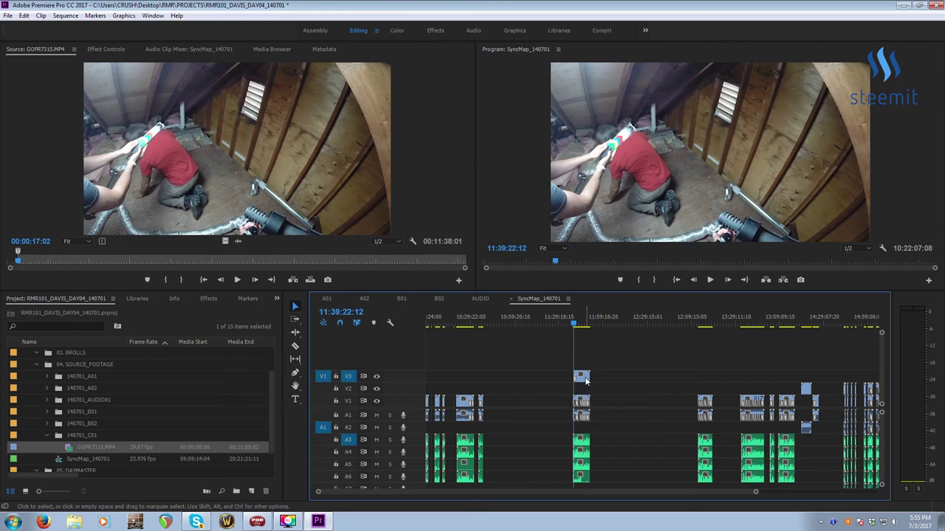
Play SyncMap_140701 from its start and enlarge the timeline around the slate clap in clip 017_2521_01.MP4
key(Home)
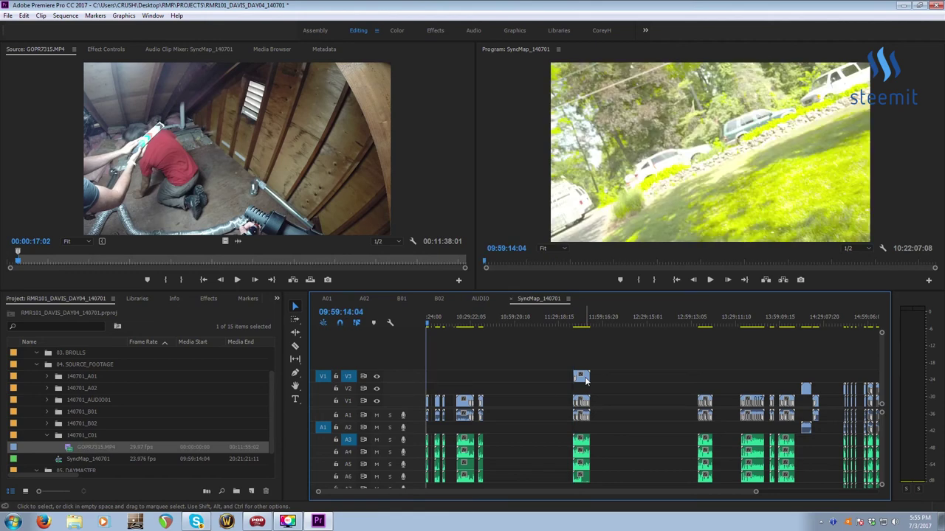
key(=)
key(=)
key(=)
key(=)
key(=)
key(space)
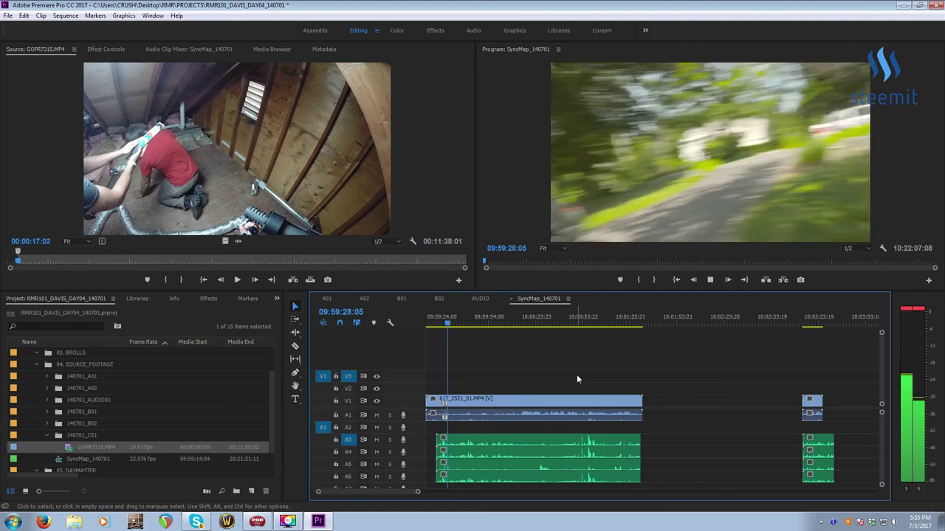
scroll(586, 369, up, 3)
scroll(586, 370, up, 1)
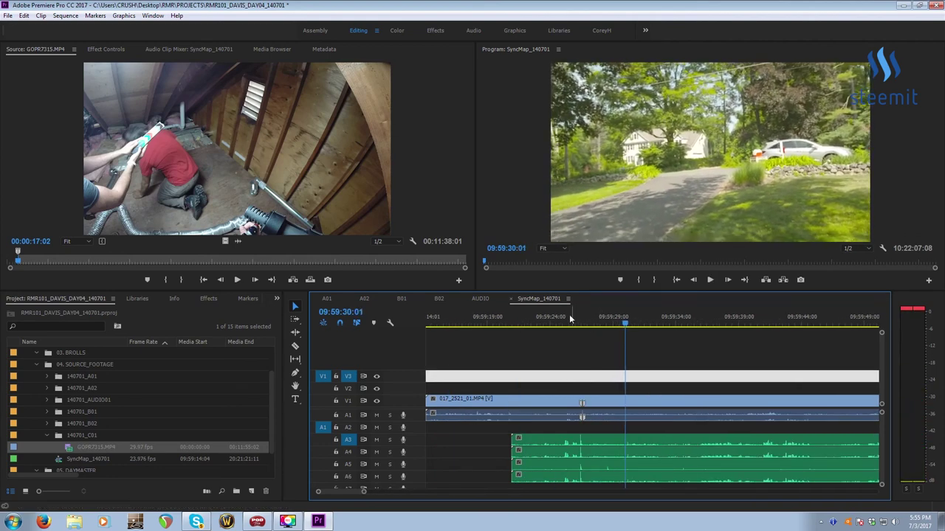
click(581, 316)
scroll(634, 340, up, 4)
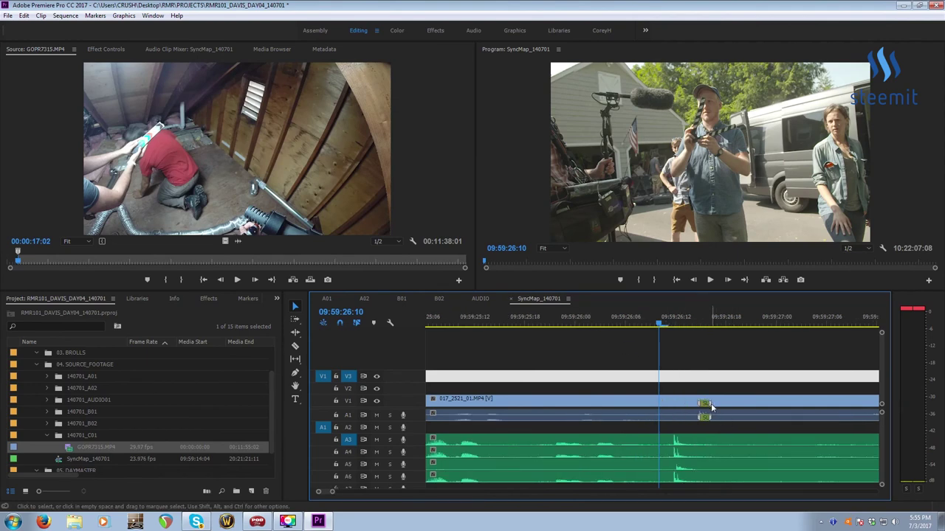
Delete the SLATE marker from clip 017_2521_01.MP4
click(694, 362)
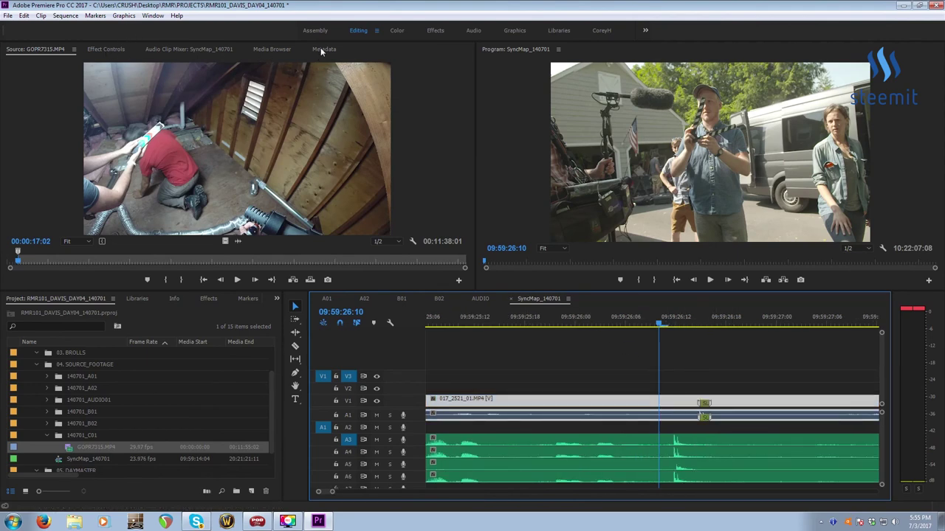
click(251, 303)
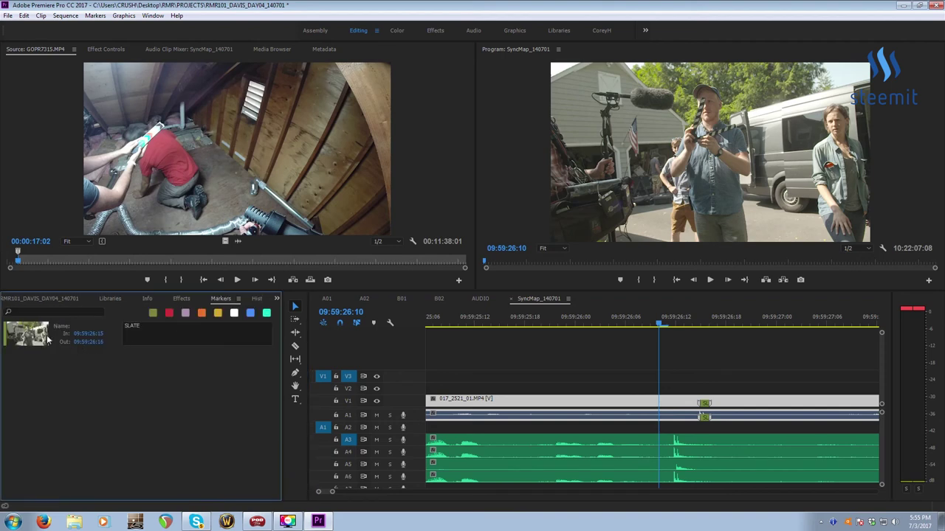
double_click(20, 341)
click(562, 167)
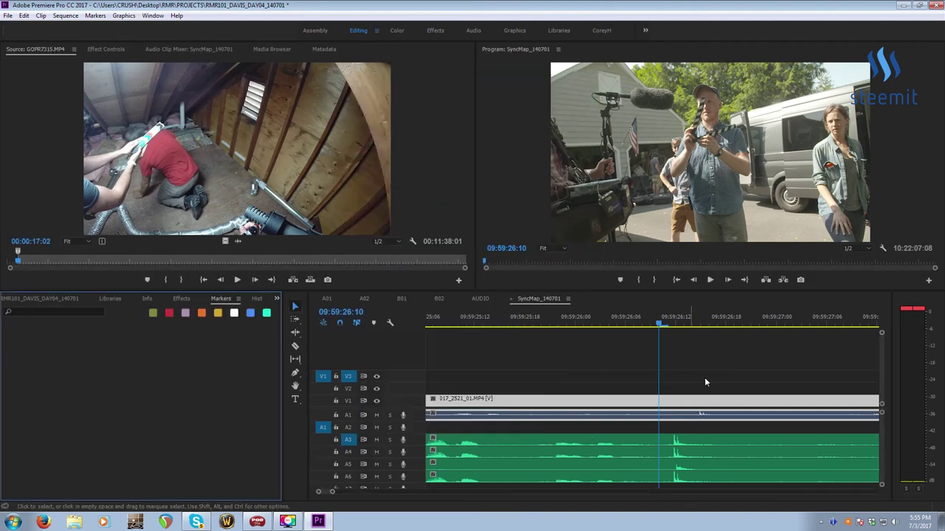
Park the playhead on the recorder audio's clap peak at 09:59:26:12 and bring the project bins back into view
key(Right)
key(Right)
key(Right)
key(Left)
key(Left)
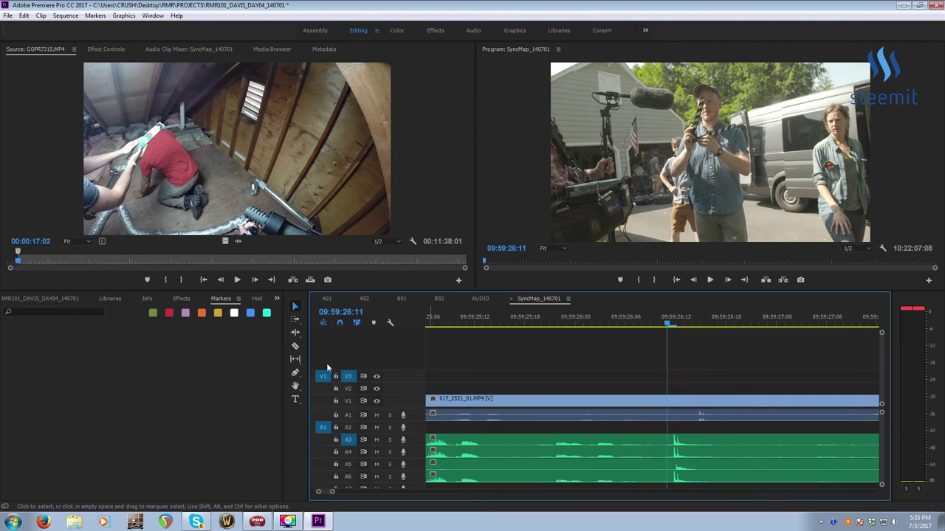
click(57, 300)
click(681, 346)
key(Right)
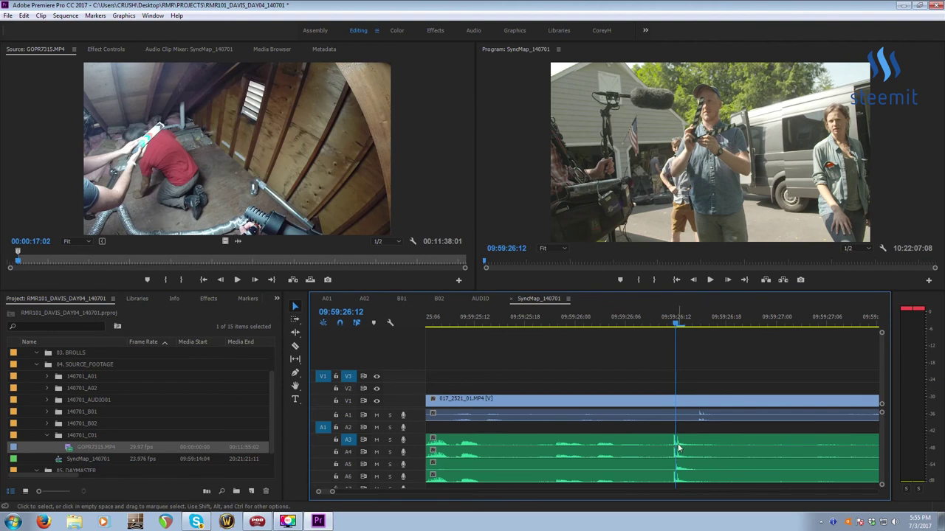
Compare the recorder and camera clap peaks, and park the playhead on the camera clap at 09:59:26:15
key(=)
mouse_move(657, 322)
mouse_down()
mouse_move(600, 322)
mouse_move(702, 322)
mouse_move(654, 323)
mouse_up()
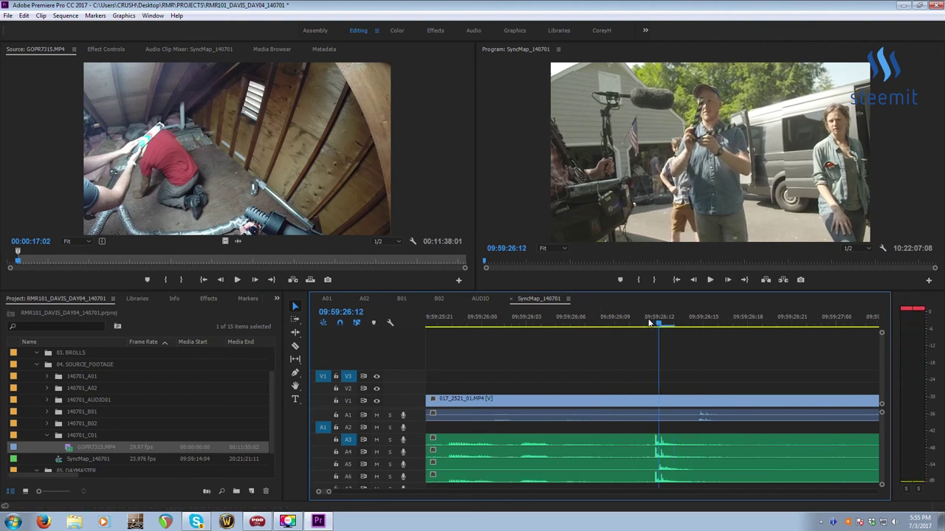
drag(696, 320, 664, 336)
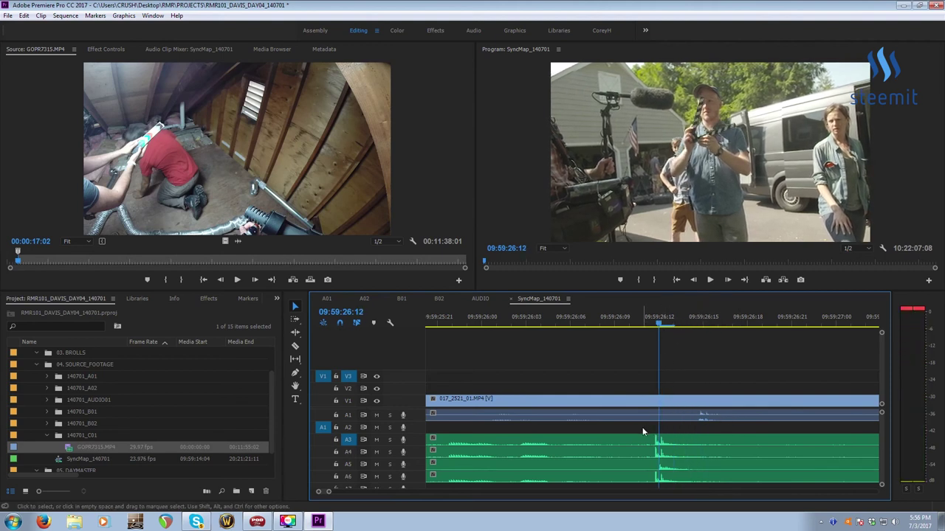
click(702, 320)
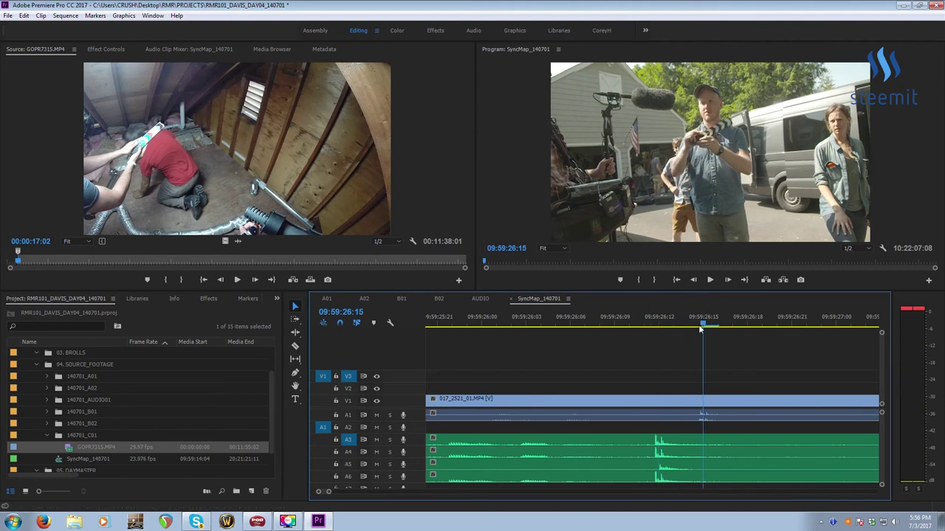
Nudge the 006T01.WAV recorder clips three frames later to match the camera clap, and play the slate to check sync
click(679, 464)
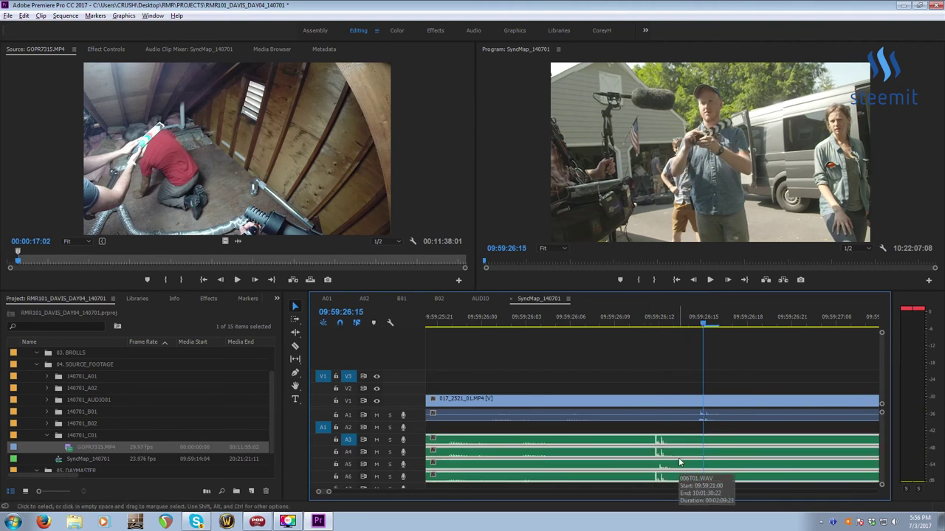
key(alt+Right)
key(alt+Right)
key(alt+Right)
scroll(654, 371, up, 1)
scroll(710, 375, down, 2)
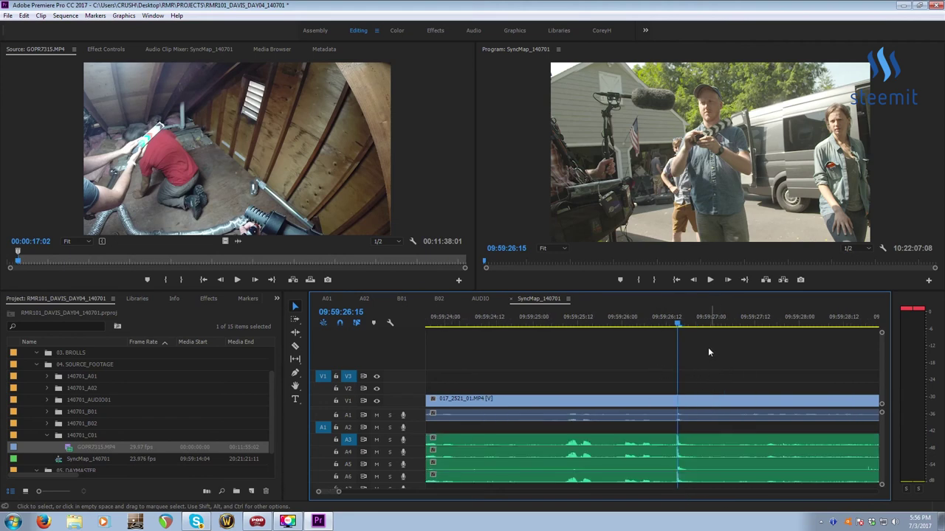
click(624, 320)
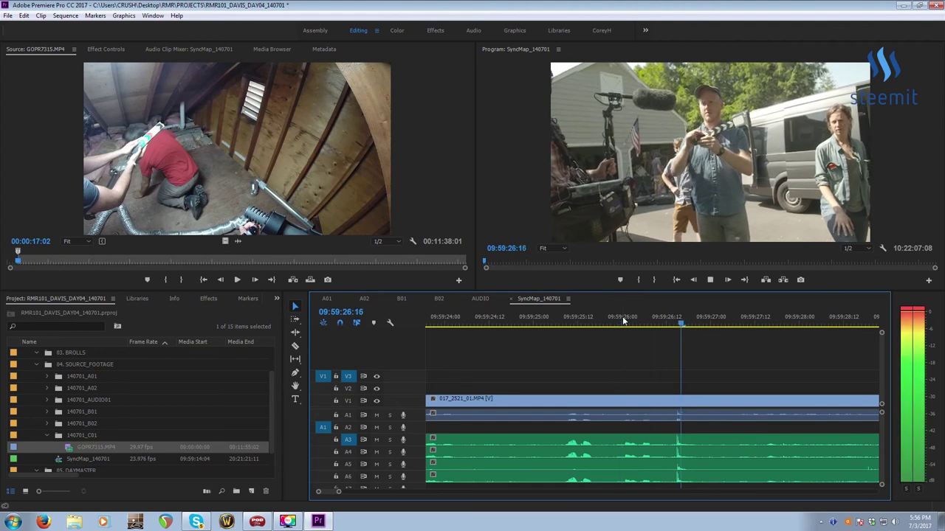
key(backslash)
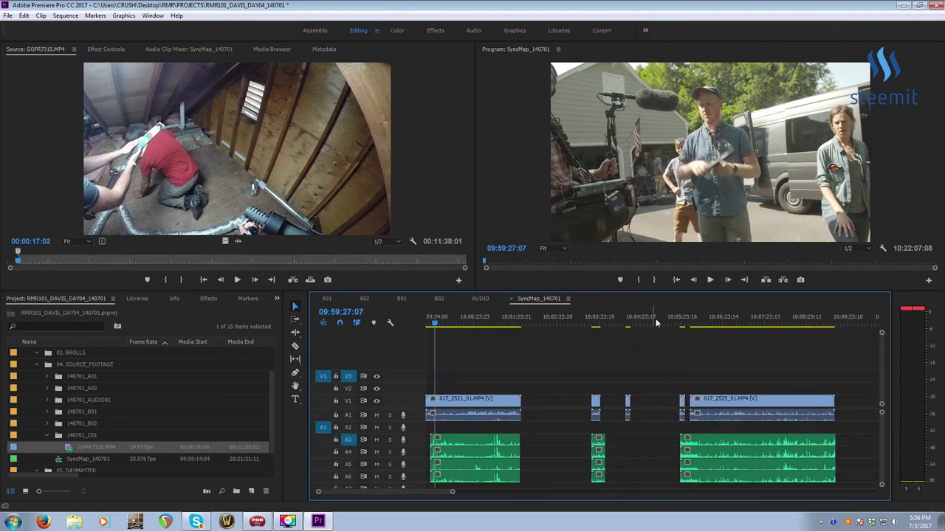
Examine the opening of clip 017_2522_01.MP4 and its recorder audio closely during playback to check their sync
click(591, 320)
key(equal)
key(equal)
key(equal)
key(equal)
key(equal)
click(731, 323)
key(equal)
key(equal)
key(space)
key(h)
drag(872, 388, 676, 389)
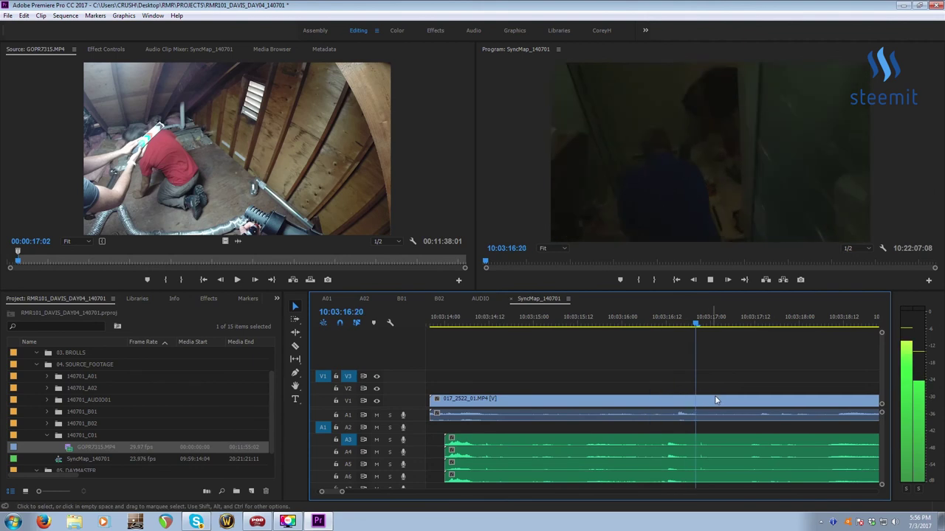
Scrub through the rest of clip 017_2522_01.MP4 and compare where it and its recorder audio end
key(v)
key(minus)
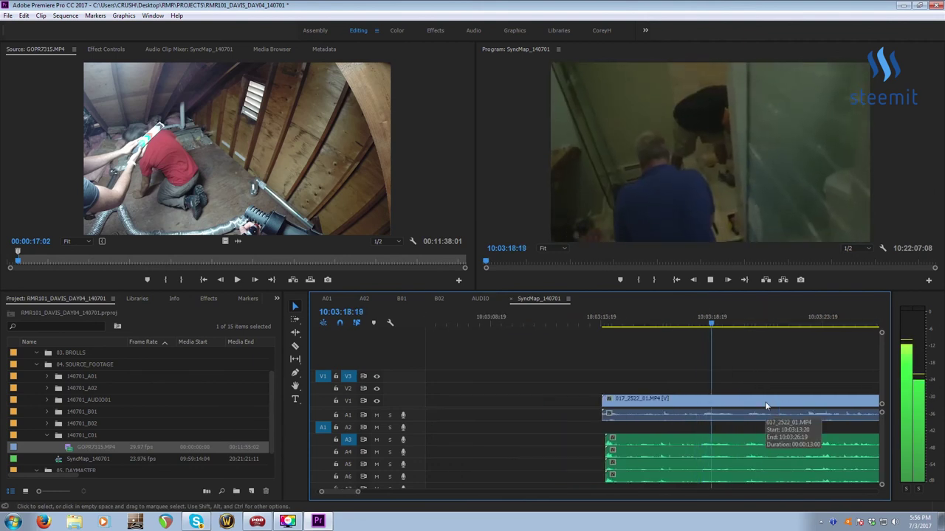
key(minus)
drag(661, 321, 804, 323)
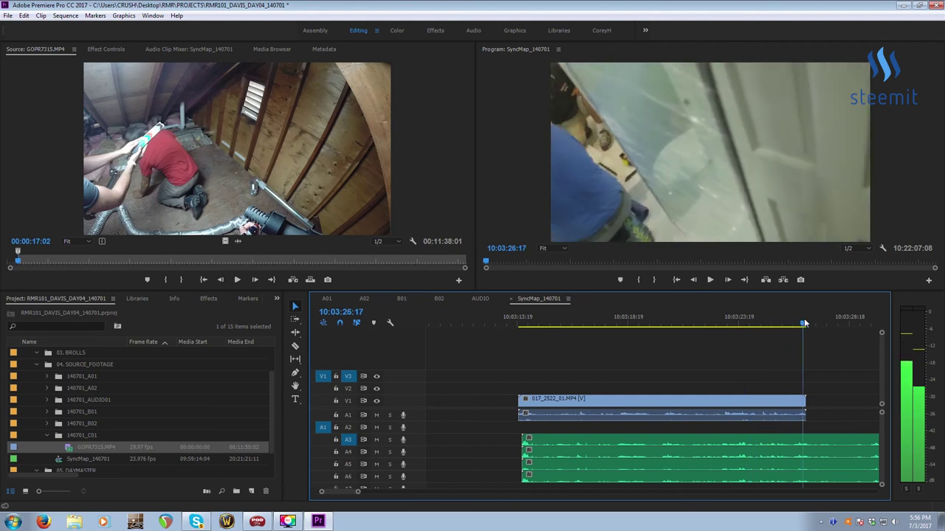
key(space)
key(minus)
key(minus)
key(space)
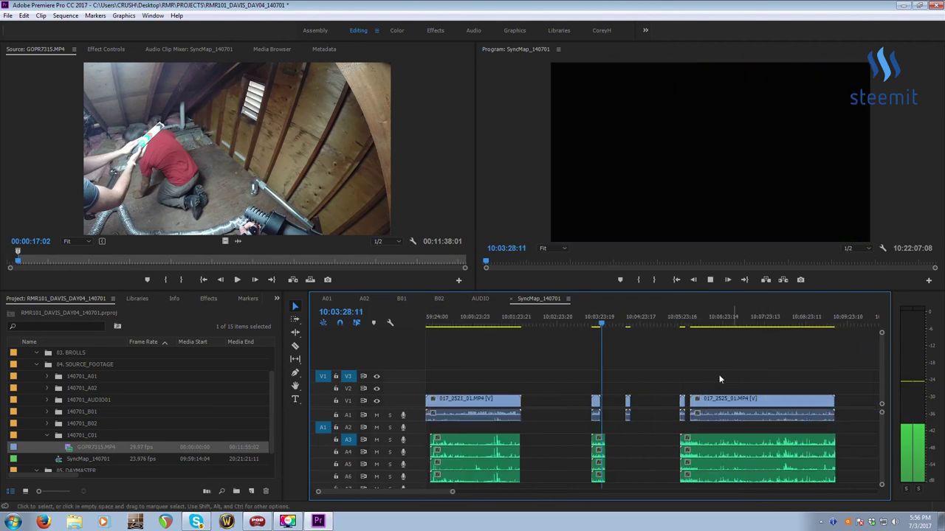
click(595, 322)
key(equal)
drag(659, 322, 669, 322)
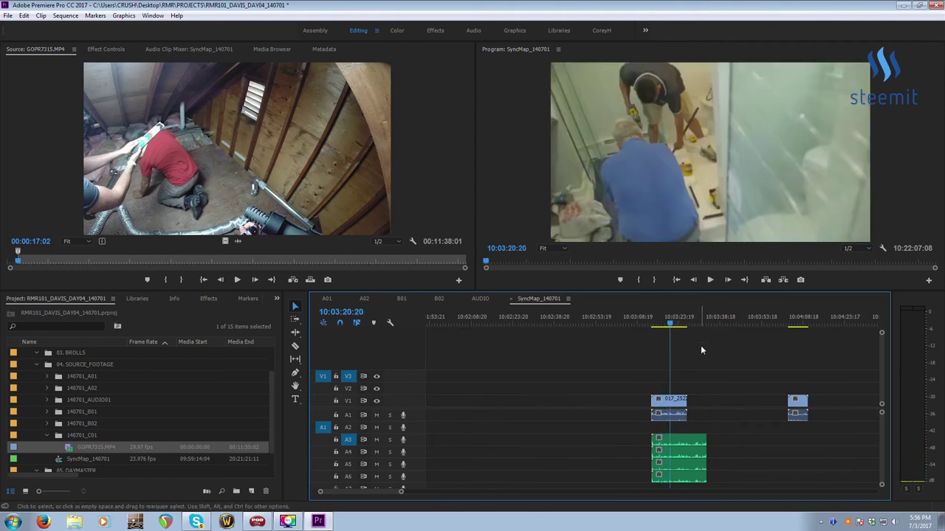
key(minus)
Scrub through the short clip 017_2523_01.MP4 near 10:04:03 and check the timeline around it for recorder audio
click(730, 325)
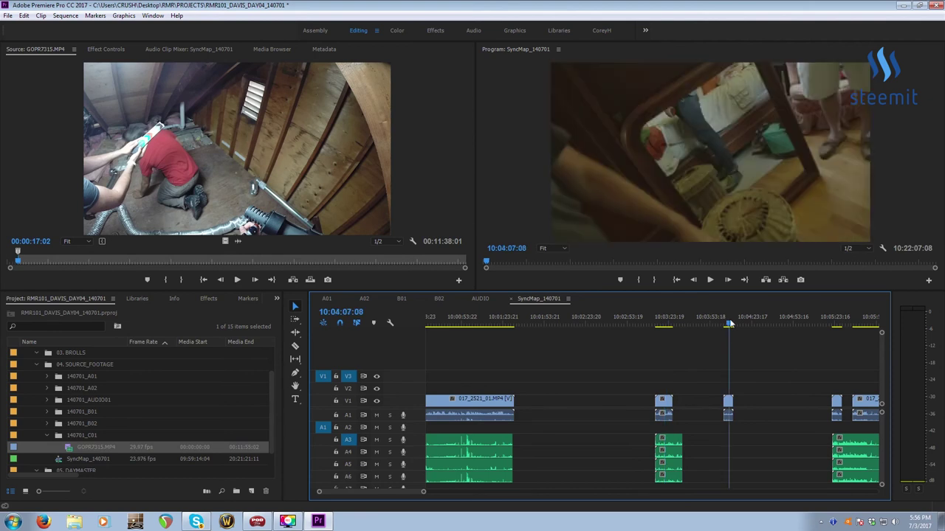
key(equal)
key(equal)
click(616, 323)
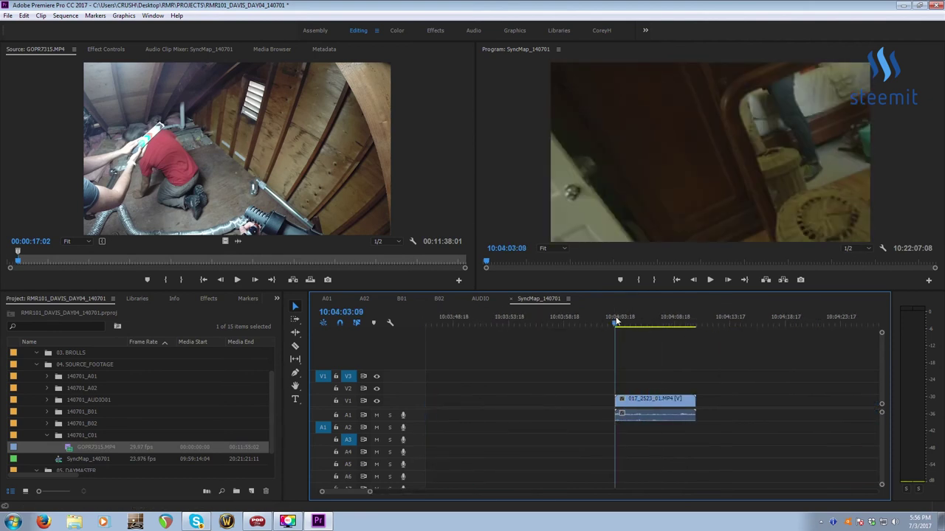
key(minus)
key(minus)
key(minus)
click(593, 325)
drag(594, 325, 590, 325)
click(656, 322)
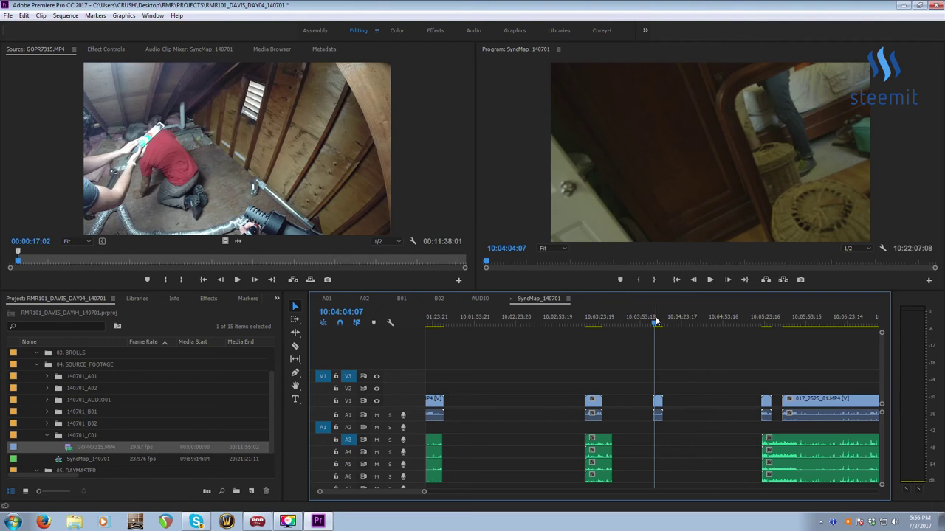
key(ctrl+s)
key(equal)
key(equal)
key(equal)
click(672, 319)
drag(677, 317, 718, 324)
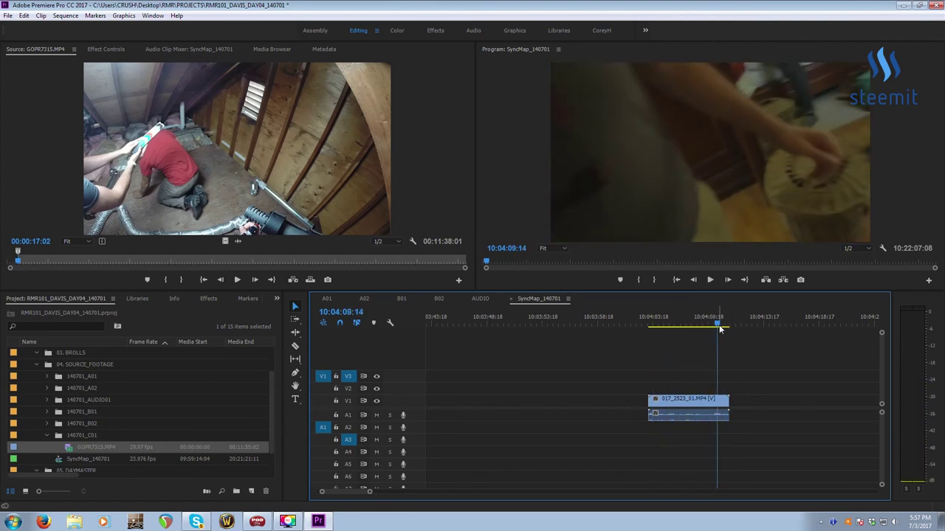
Target all video and audio tracks, patch source V1 to V1 and A1 to A1, and move to the cut at 10:05:29:04
key(minus)
key(minus)
key(minus)
key(minus)
key(Down)
key(Down)
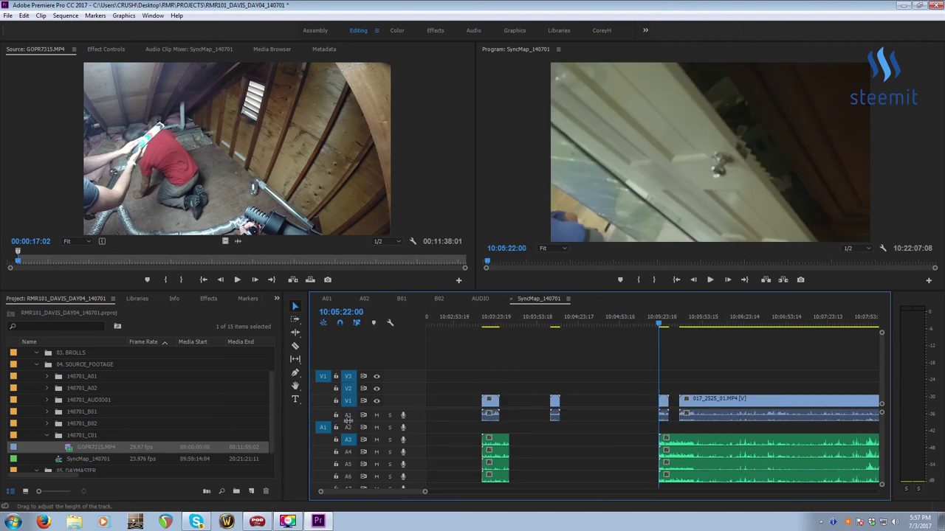
click(323, 401)
click(323, 415)
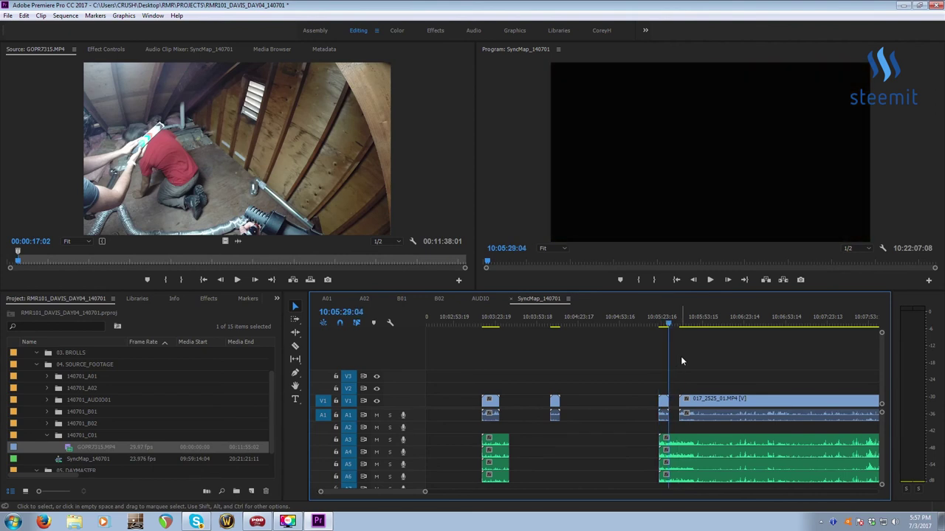
Play into clip 017_2525_01.MP4 and check its sync with the recorder audio against the surrounding clips
key(space)
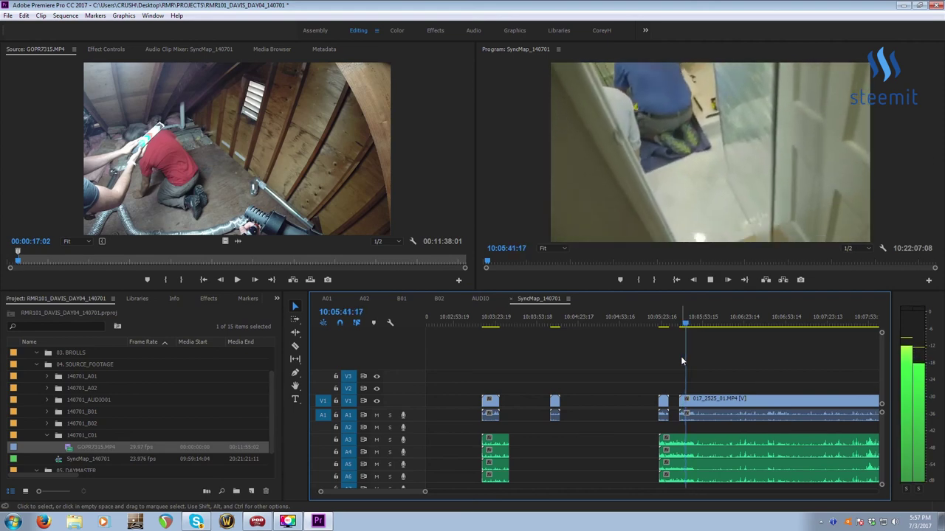
key(minus)
key(minus)
key(minus)
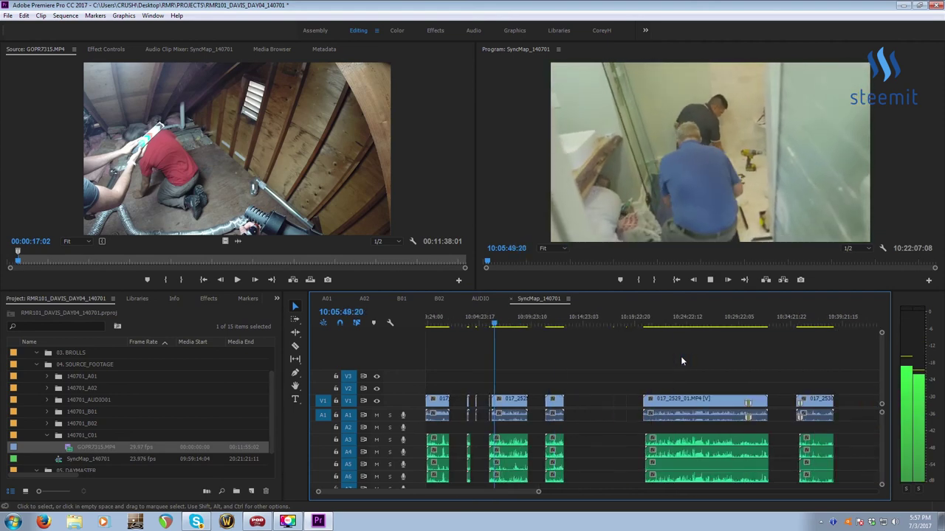
key(equal)
key(equal)
key(equal)
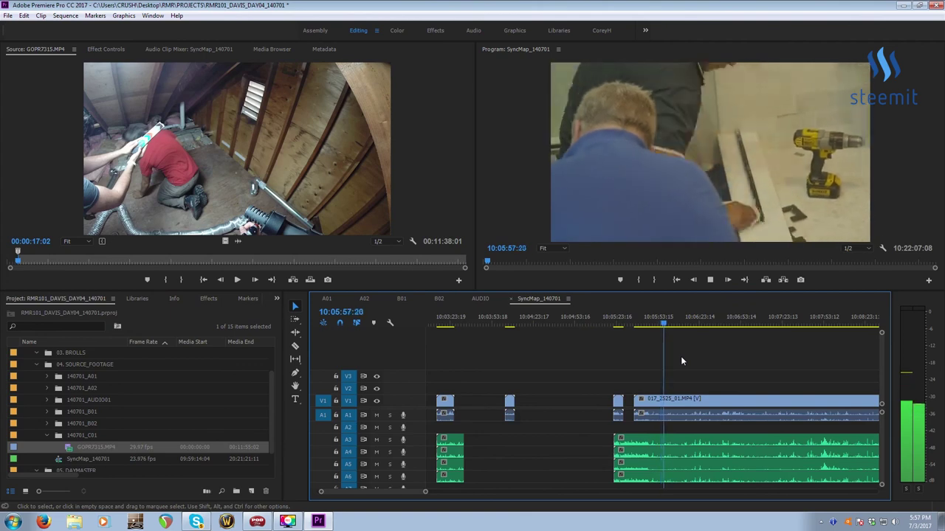
Park the playhead on the sharp recorder audio peak at 10:07:58:12 in clip 017_2525_01.MP4 and enlarge the waveforms around it
click(671, 326)
drag(671, 329, 827, 312)
key(=)
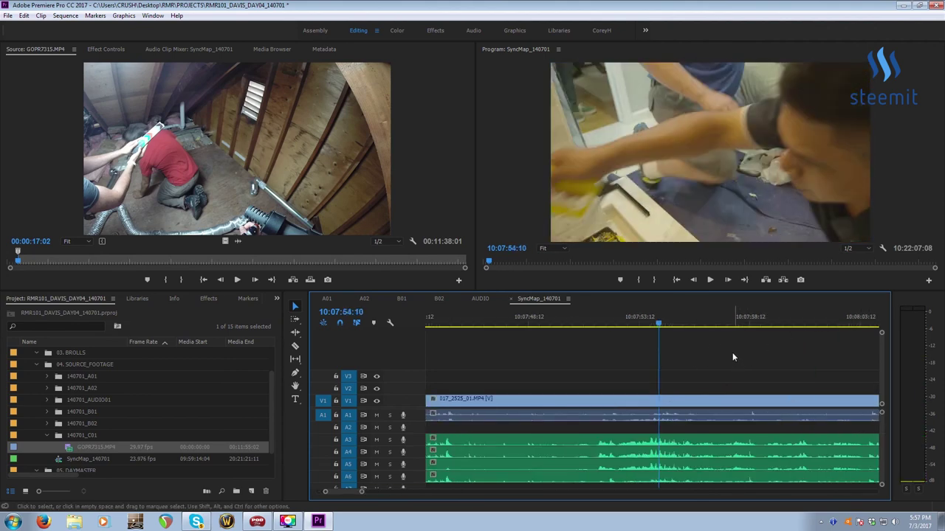
click(750, 317)
key(=)
key(=)
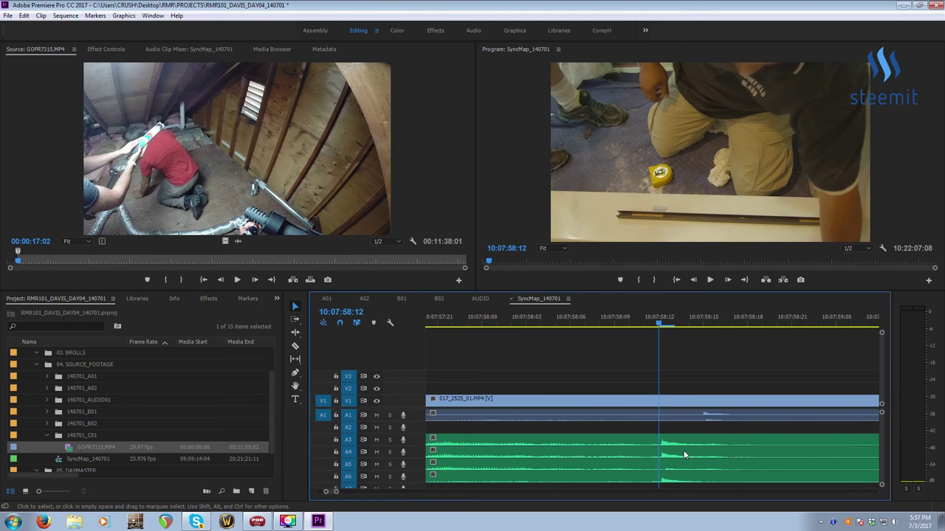
Select the recorder audio clips from 006T03.WAV onward on the audio tracks with Track Select Forward
key(a)
key(minus)
key(minus)
key(minus)
key(minus)
key(minus)
key(minus)
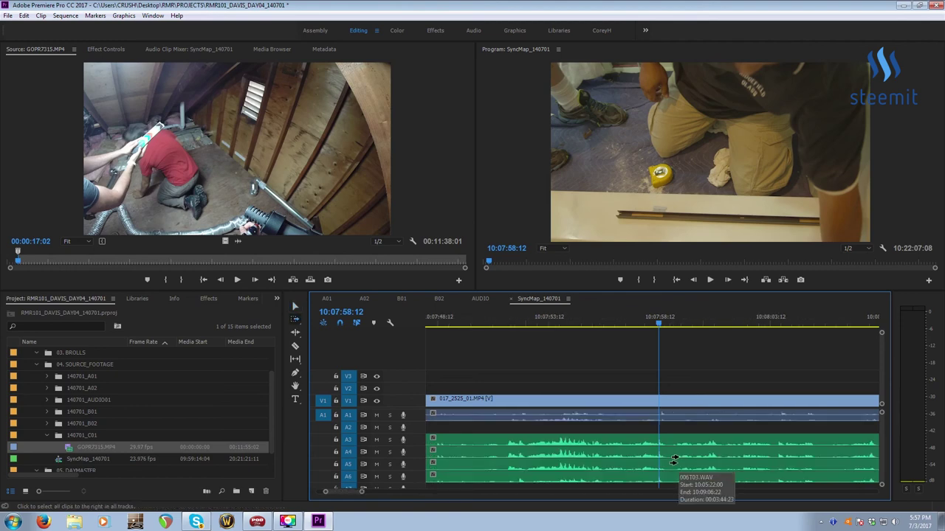
key(minus)
key(minus)
key(minus)
key(minus)
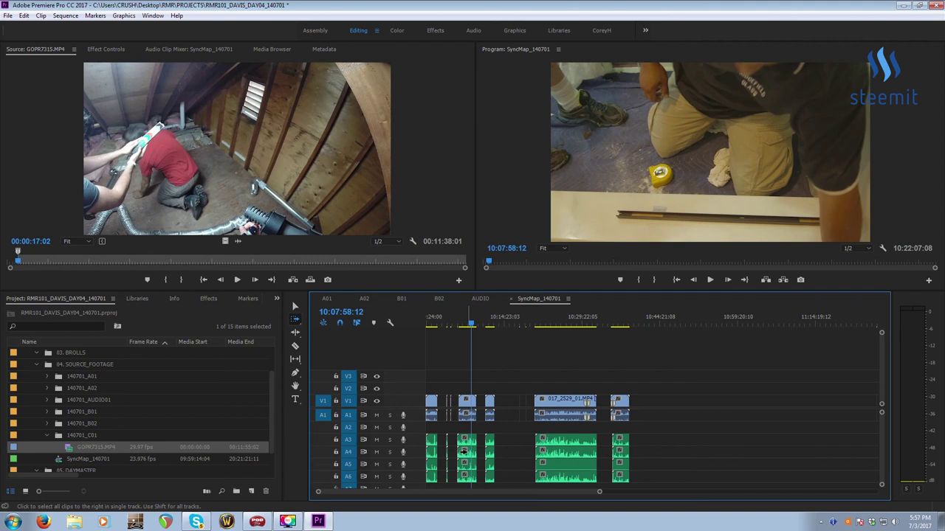
click(463, 452)
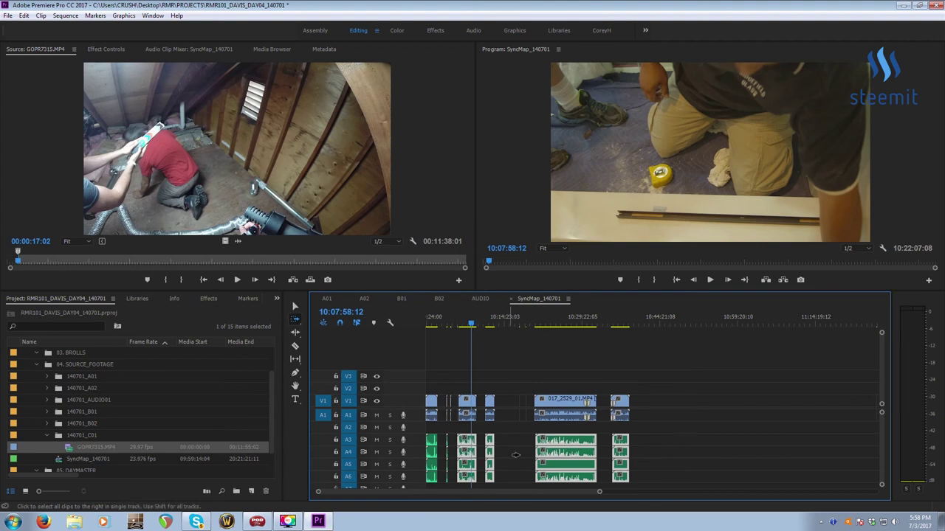
Reselect only the recorder audio clips from 006T03.WAV onward and shift them three frames later to match the camera audio peak
shift+click(461, 430)
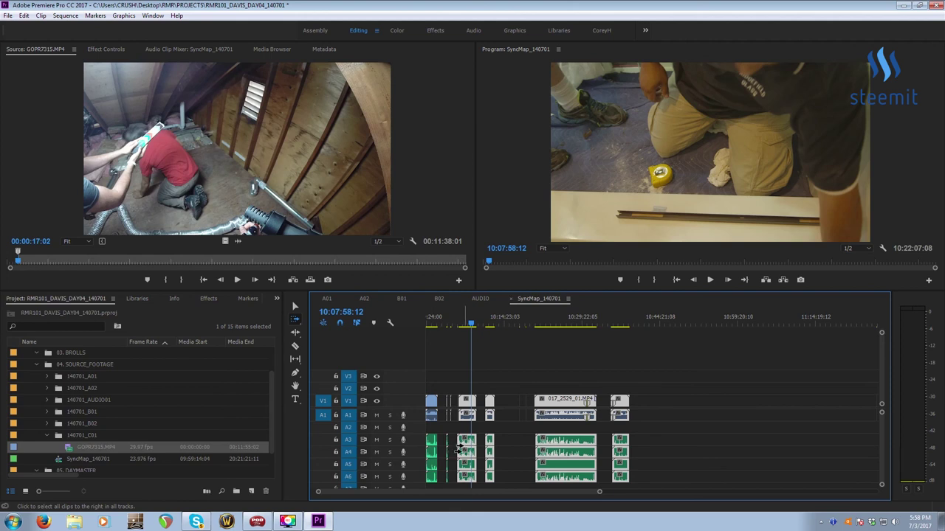
click(460, 445)
key(v)
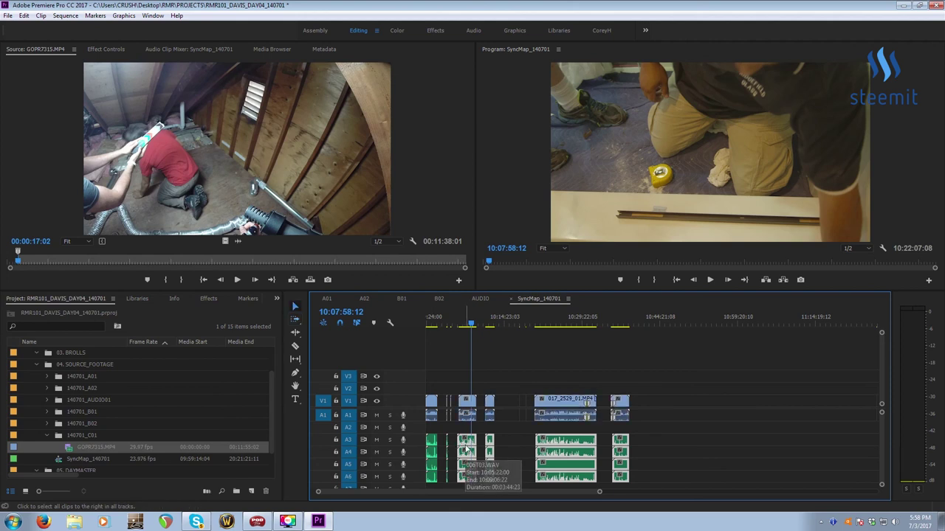
key(equal)
key(equal)
key(equal)
key(equal)
key(equal)
key(equal)
key(equal)
key(equal)
key(equal)
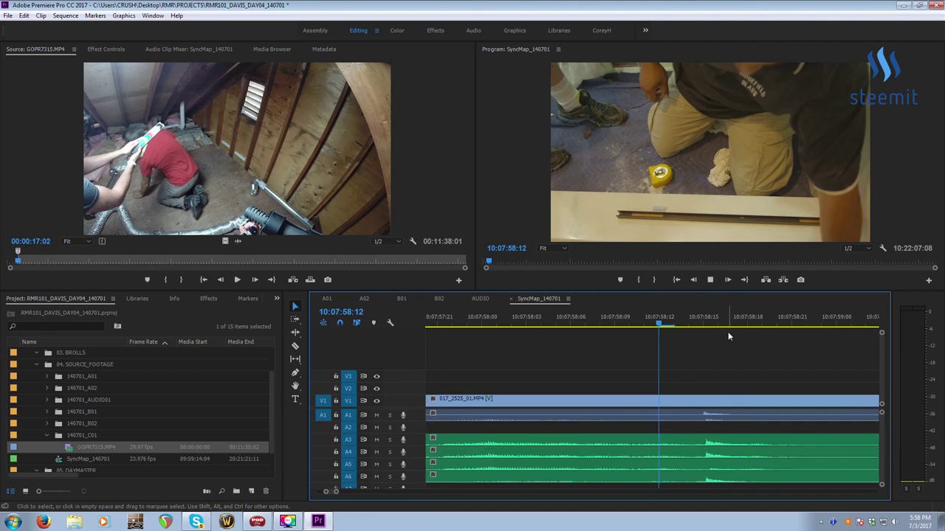
Play clip 017_2525_01.MP4 from 10:07:58:12 and check the shifted recorder audio against the picture
key(space)
key(minus)
key(minus)
key(minus)
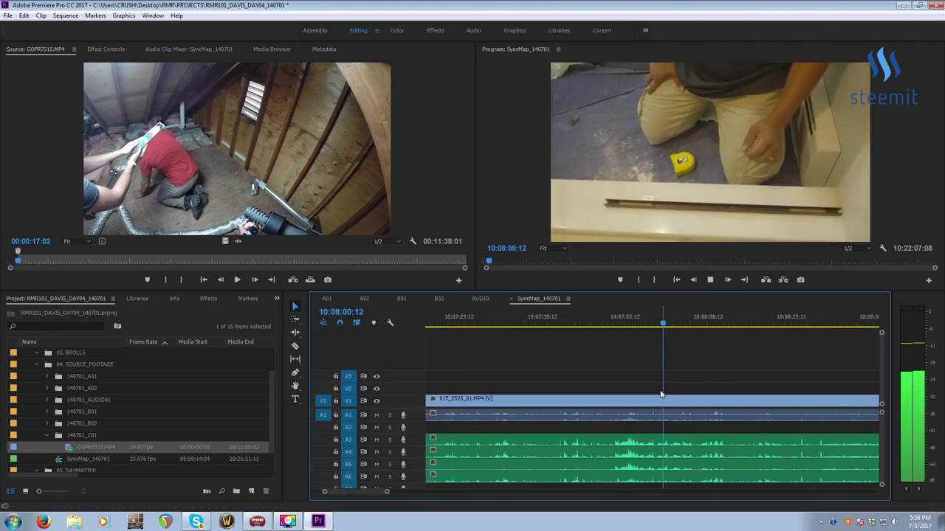
key(minus)
key(minus)
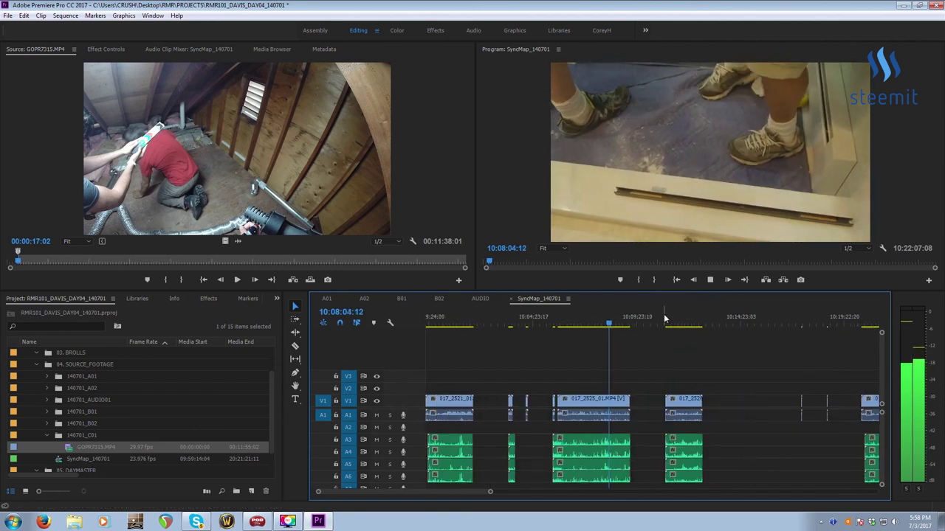
Play clip 017_2526_01.MP4 from 10:10:49:01 and compare its camera and recorder waveforms near the start
click(665, 318)
key(equal)
key(equal)
key(equal)
key(equal)
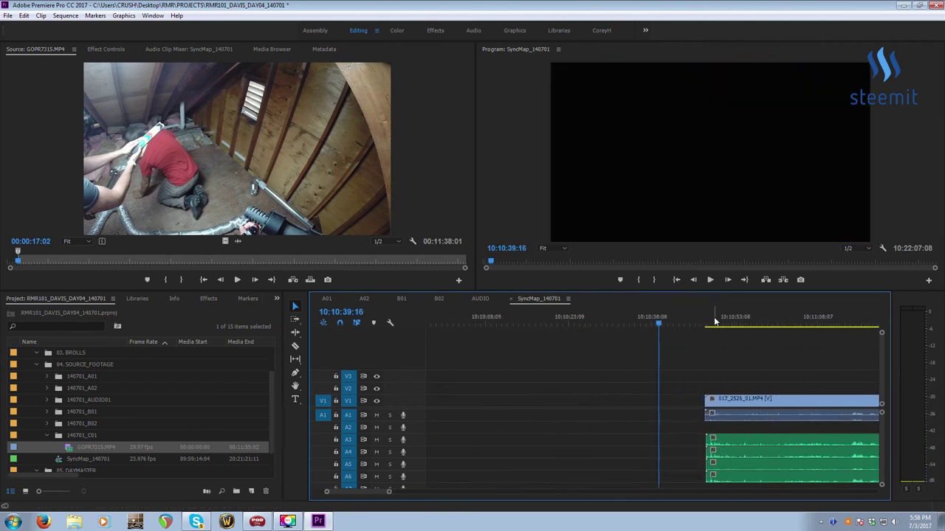
click(714, 320)
key(equal)
key(equal)
key(equal)
key(equal)
click(649, 322)
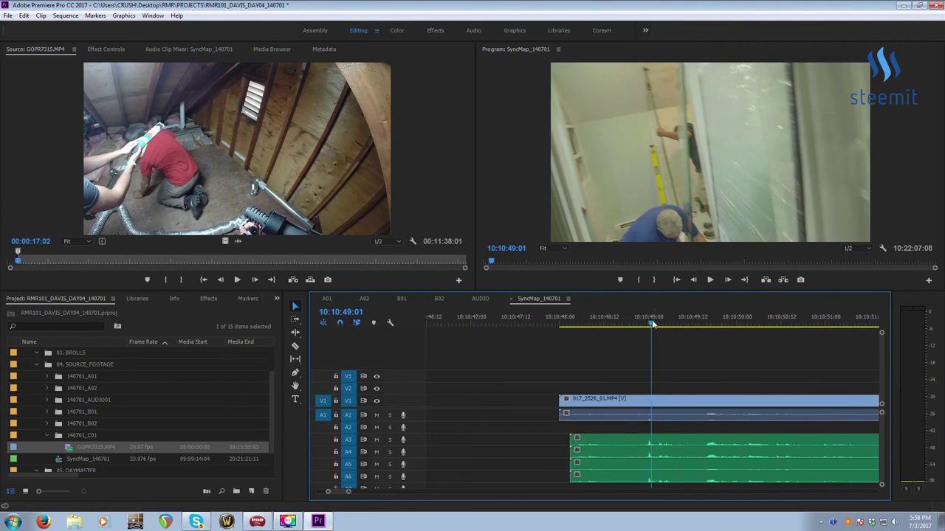
key(space)
key(space)
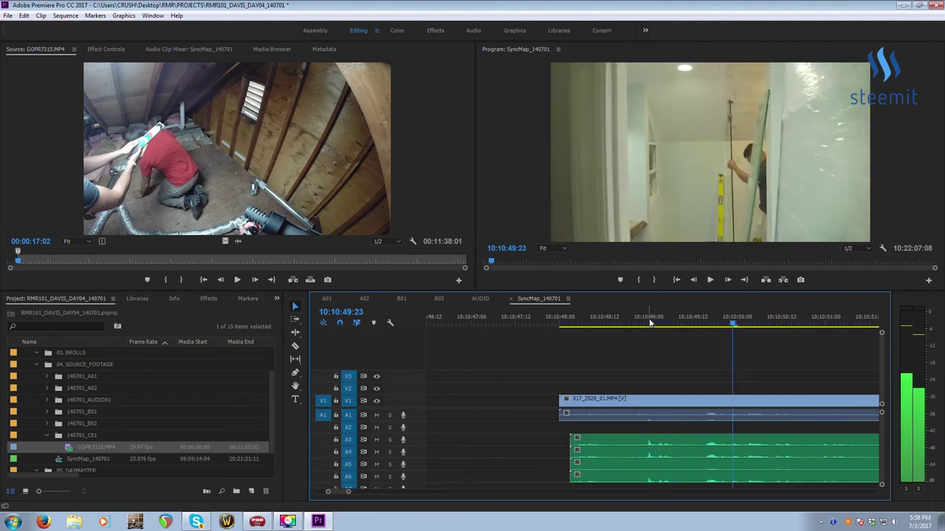
Play clip 017_2529_01.MP4 from its start at 10:20:13:20 and compare its waveforms around 10:20:48:21
key(minus)
key(minus)
key(minus)
key(minus)
key(minus)
key(minus)
key(minus)
key(minus)
key(minus)
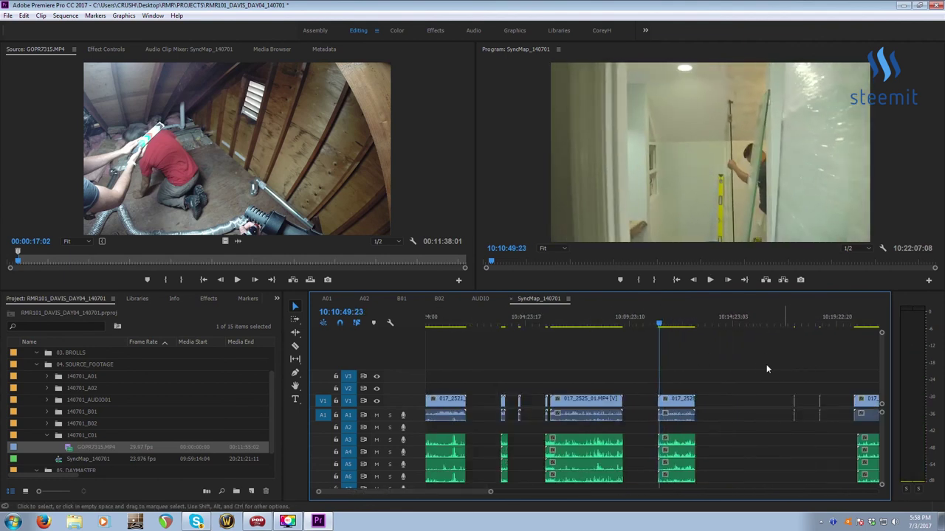
key(Down)
key(Down)
key(Down)
key(Down)
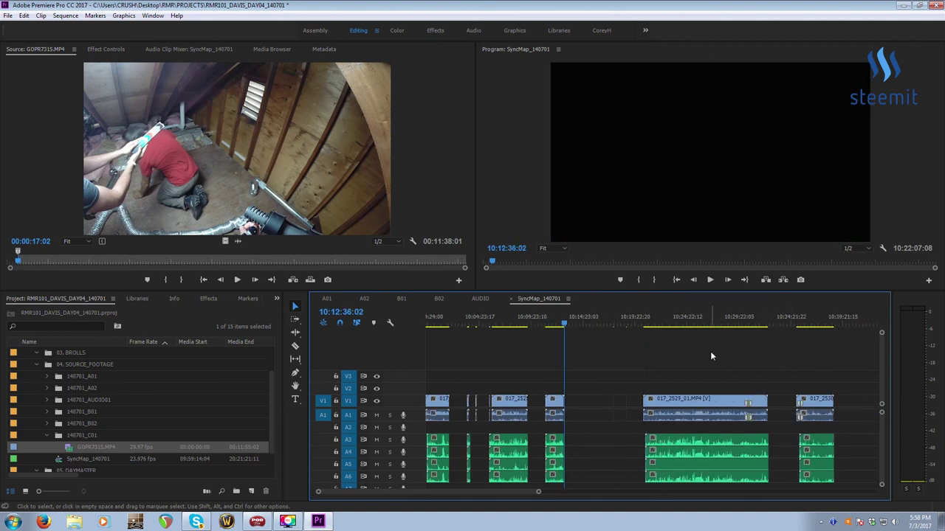
key(equal)
key(equal)
key(equal)
key(equal)
key(equal)
key(equal)
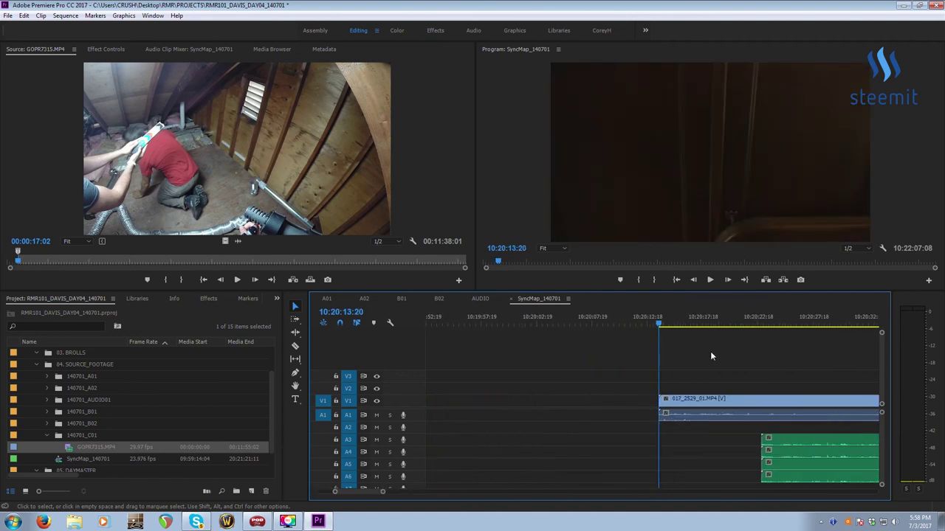
key(space)
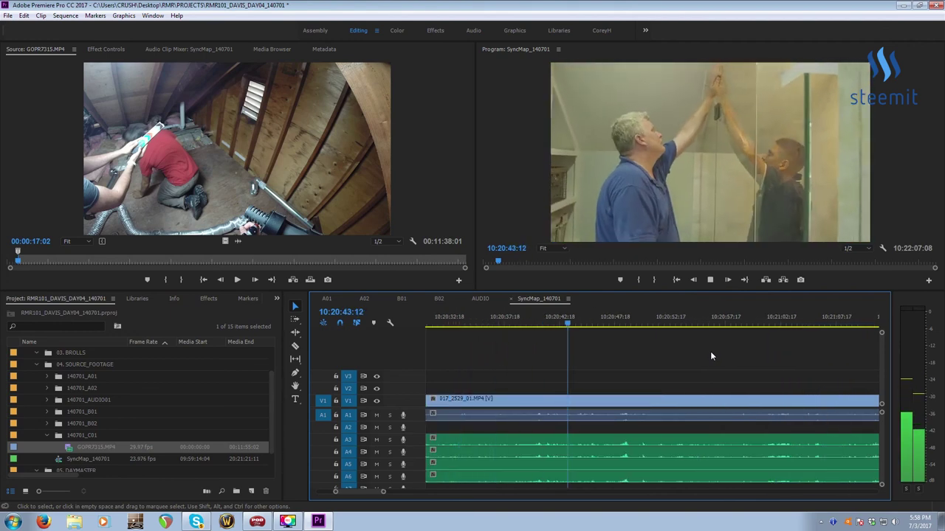
key(space)
key(=)
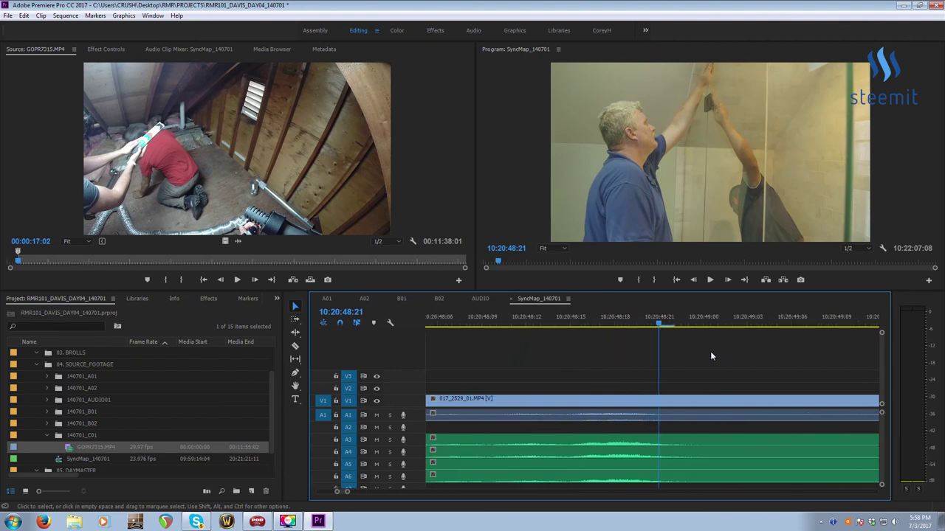
Go to 10:35:27:08 near the start of clip 017_2530_01.MP4 and examine where its recorder audio begins
key(minus)
key(minus)
key(minus)
key(minus)
key(minus)
key(minus)
key(minus)
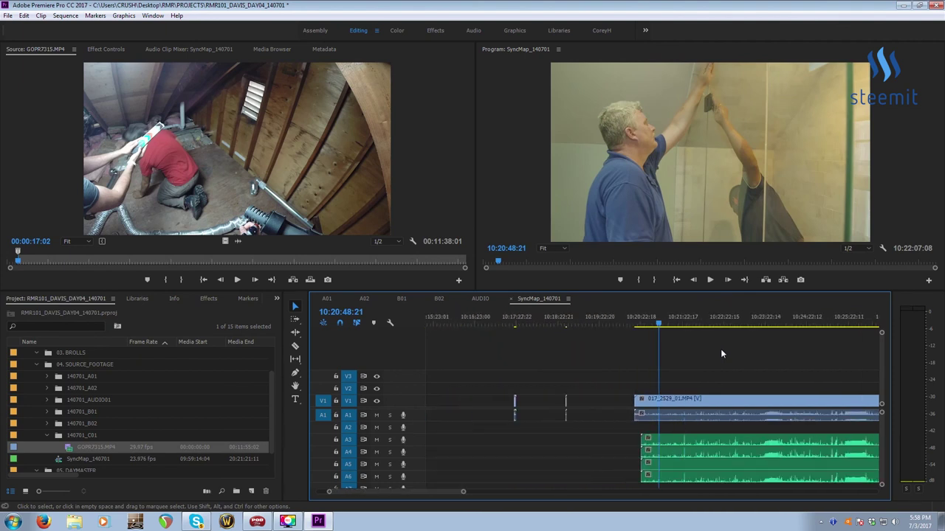
click(616, 319)
key(equal)
key(equal)
key(equal)
key(equal)
key(equal)
key(equal)
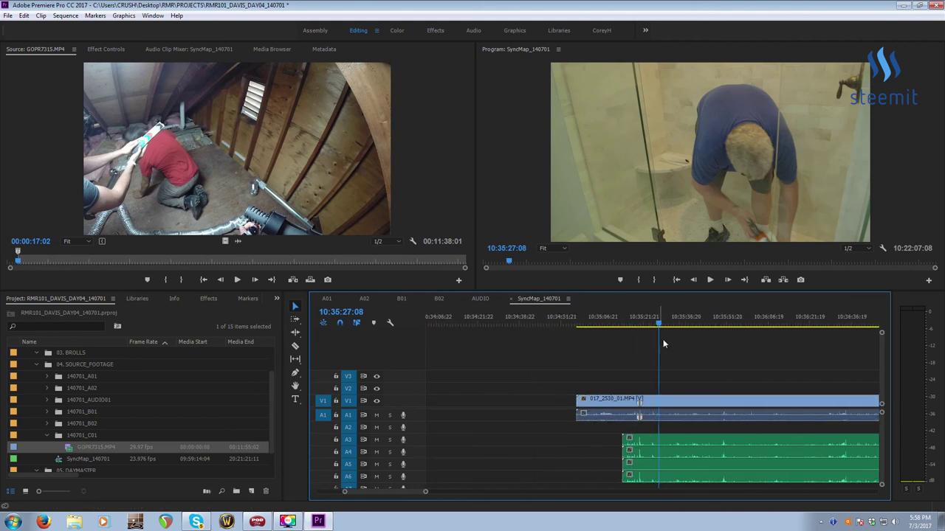
key(equal)
key(equal)
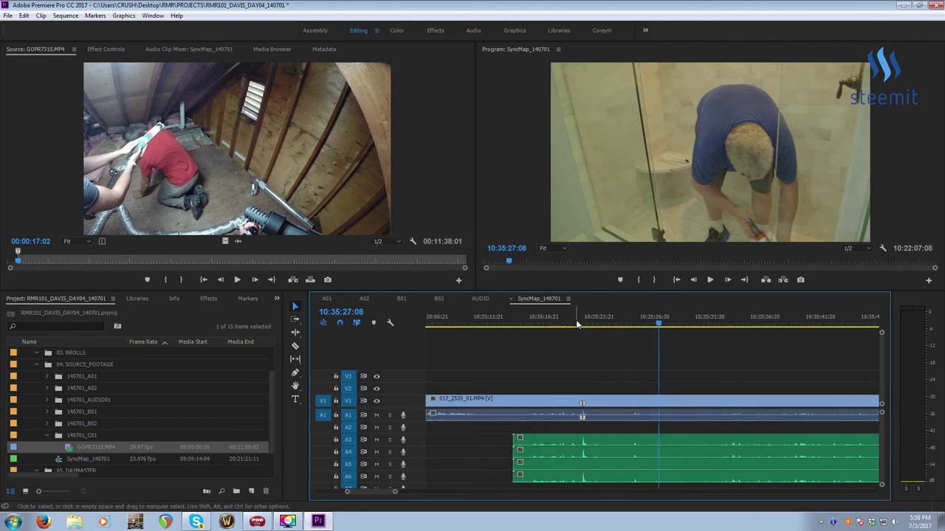
Park the playhead on the slate marker at 10:35:20:11 in clip 017_2530_01.MP4 and compare the clap waveforms
click(578, 325)
key(equal)
key(equal)
key(equal)
key(equal)
key(equal)
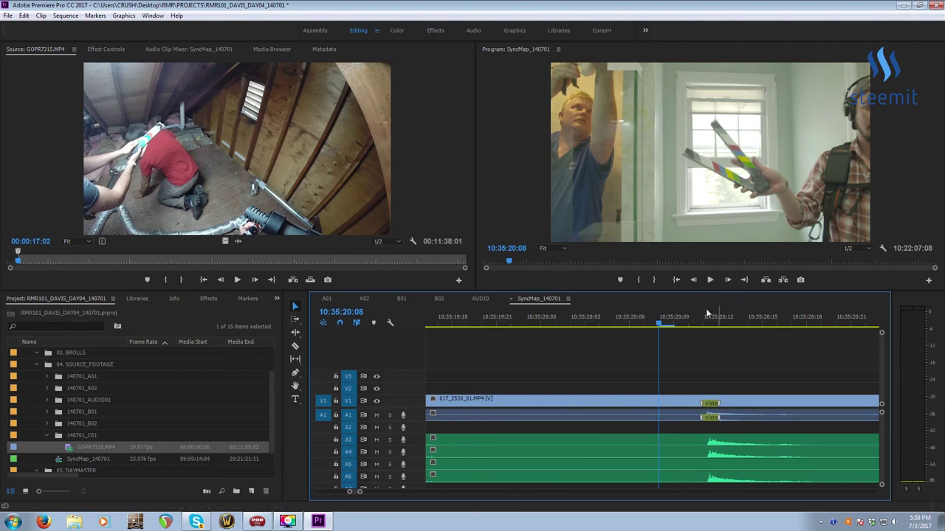
click(711, 317)
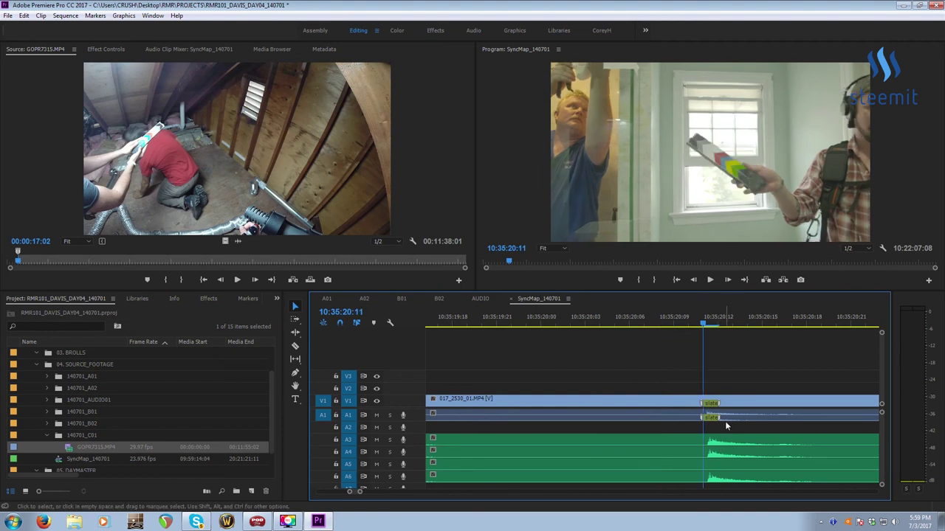
Survey the whole sequence and scrub from 11:36:41:09 to the outdoor interview clip at 13:40:50:13
key(minus)
key(minus)
key(minus)
key(minus)
key(minus)
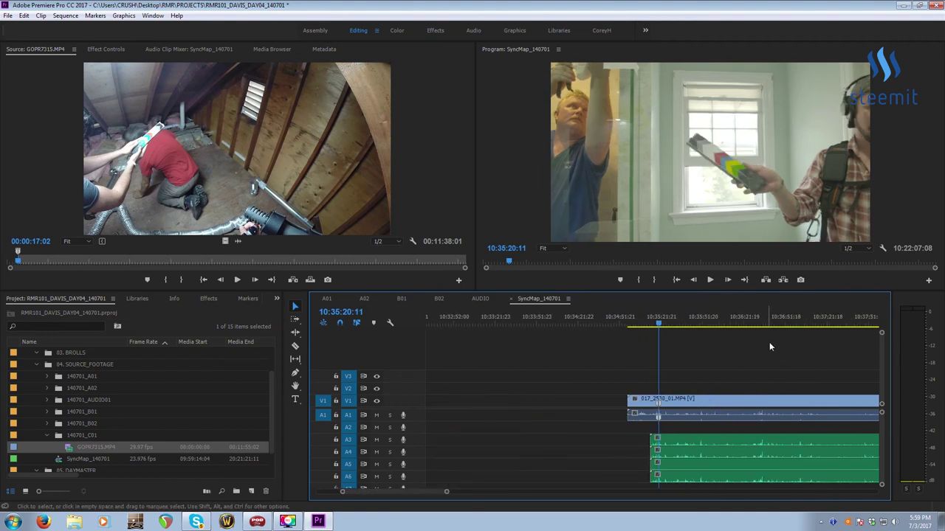
key(minus)
key(minus)
key(minus)
key(minus)
key(minus)
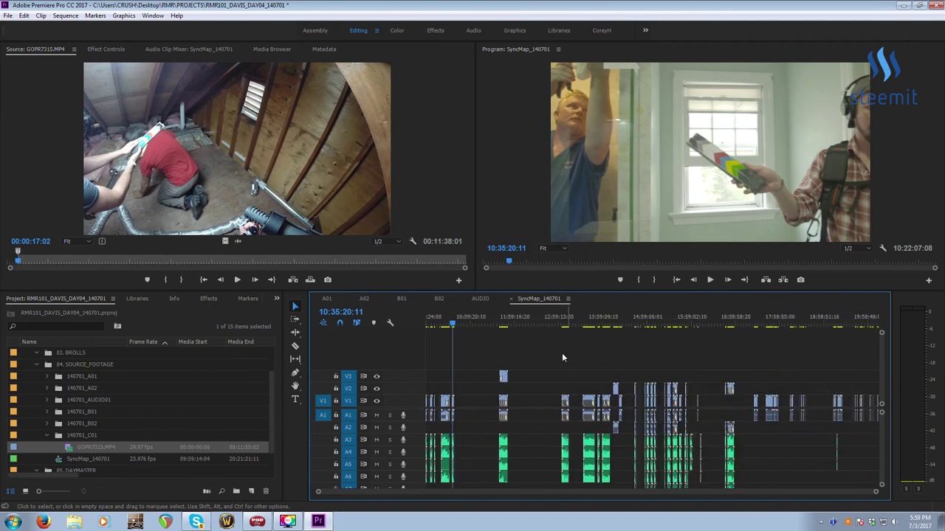
click(499, 323)
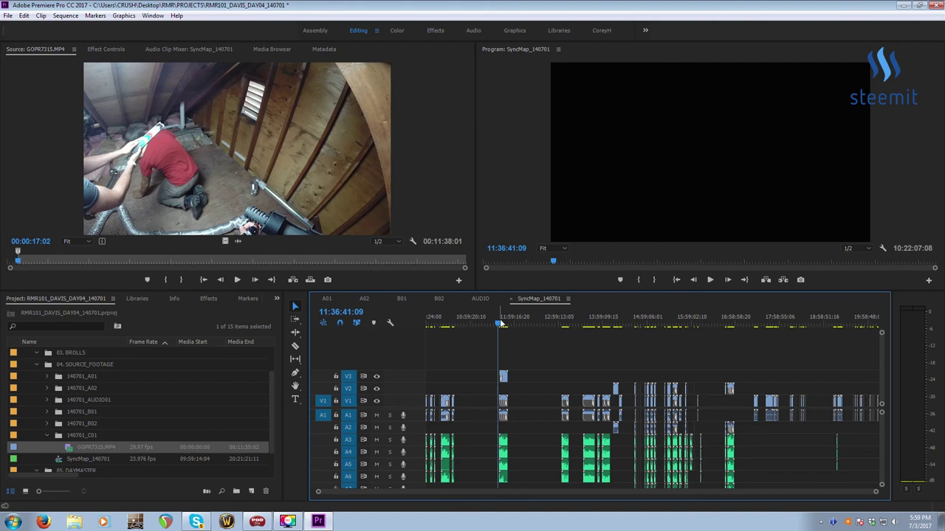
drag(488, 319, 590, 313)
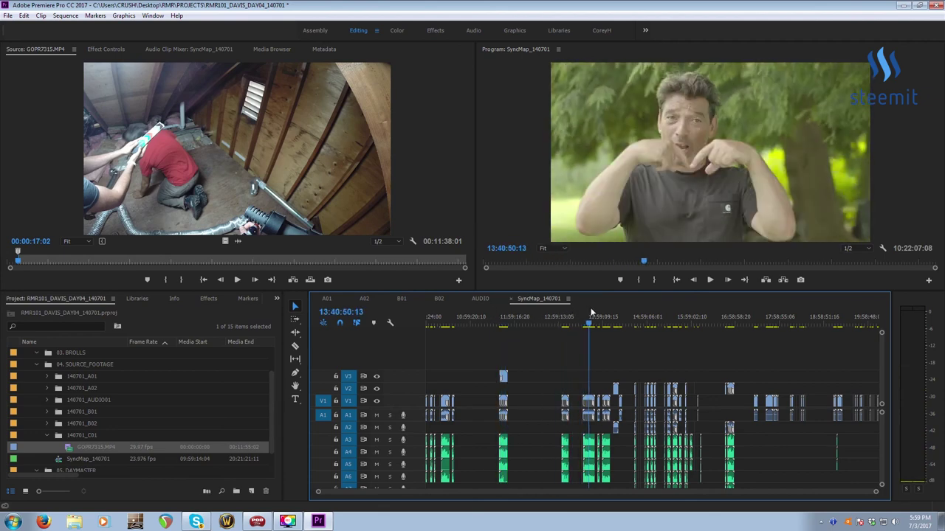
Play the opening of clip 017_2535_01.MP4 around its first slate marker, where the recorder audio begins
key(=)
key(=)
key(=)
key(=)
key(=)
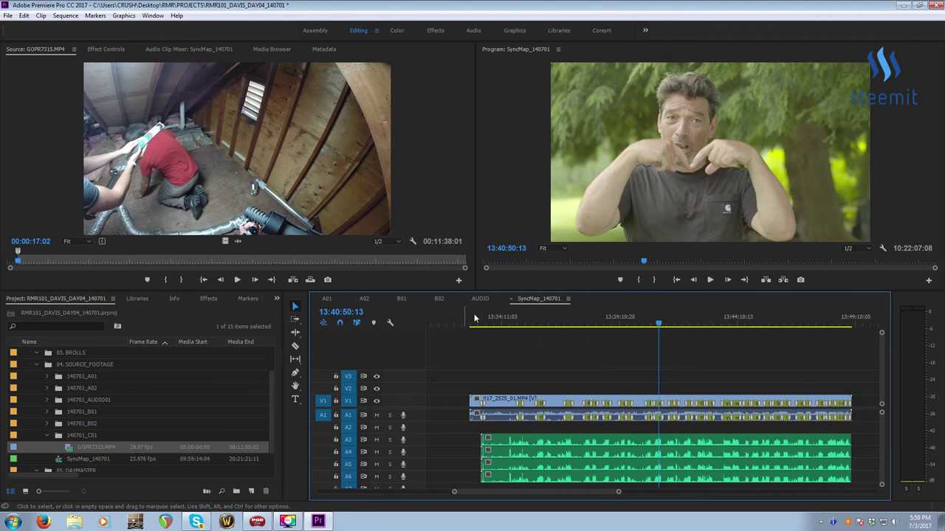
click(509, 321)
click(484, 321)
key(space)
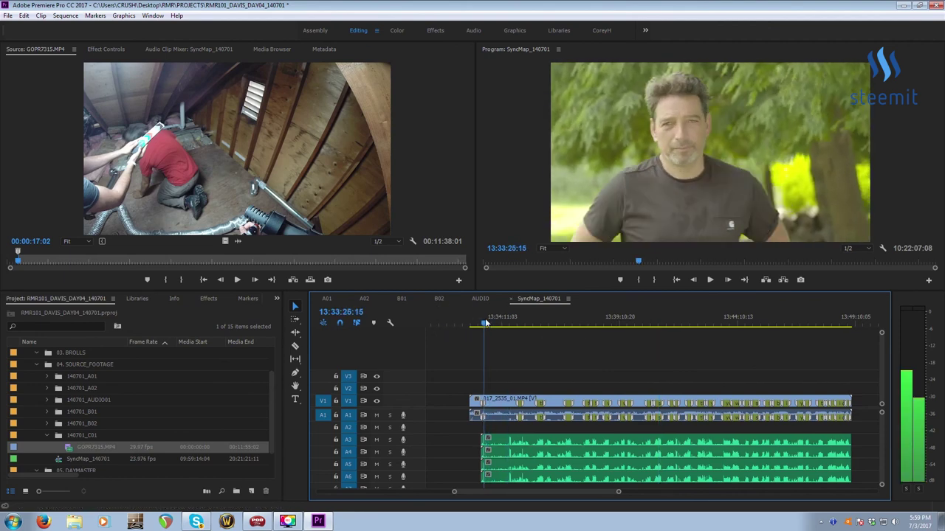
key(=)
key(=)
key(=)
key(=)
key(=)
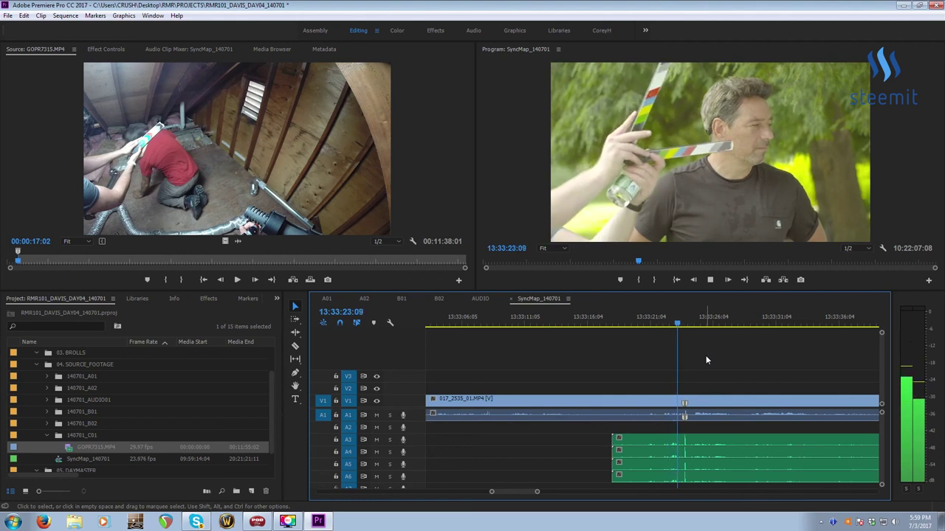
Stop playback and park the playhead on the slate clap at 13:33:23:23 in clip 017_2535_01.MP4
key(space)
key(=)
key(=)
key(=)
key(=)
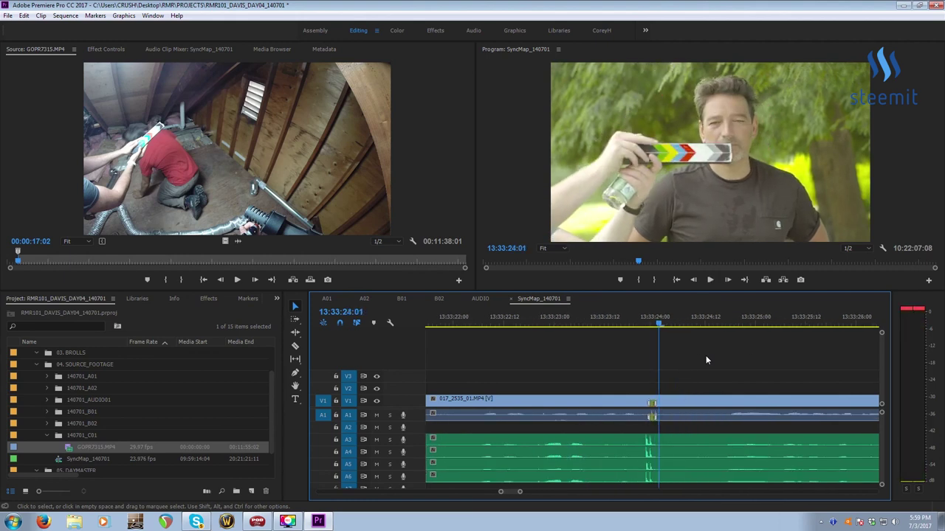
key(Left)
key(Left)
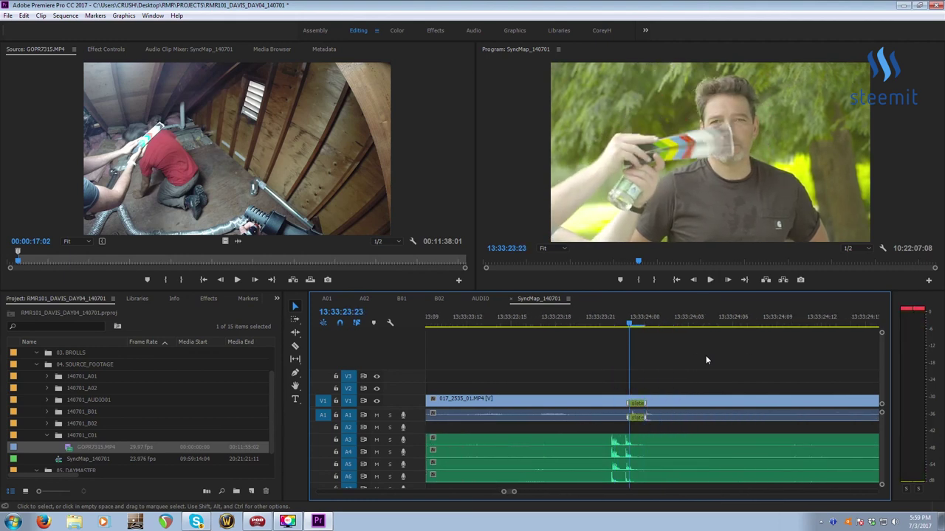
Move the recorder audio under 017_2535_01.MP4 one frame later to align its first clap with the slate marker, and play it back
drag(620, 452, 635, 452)
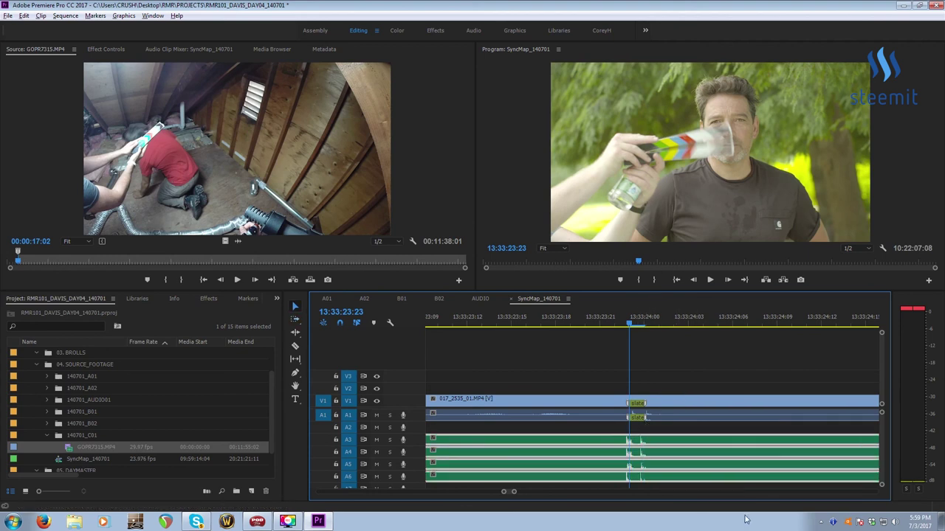
click(655, 334)
key(space)
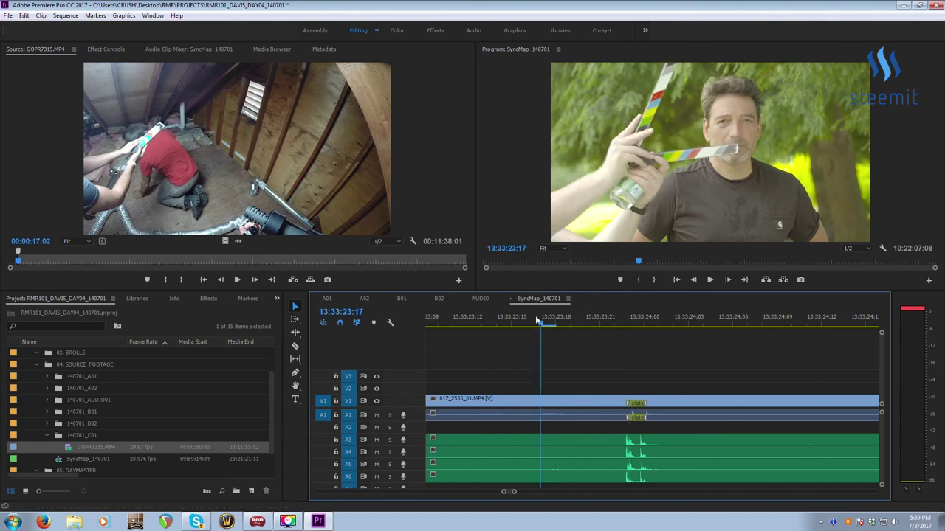
key(space)
Show the surrounding clips of the sequence again and save the project
key(minus)
key(minus)
key(minus)
key(minus)
key(minus)
key(minus)
key(minus)
key(minus)
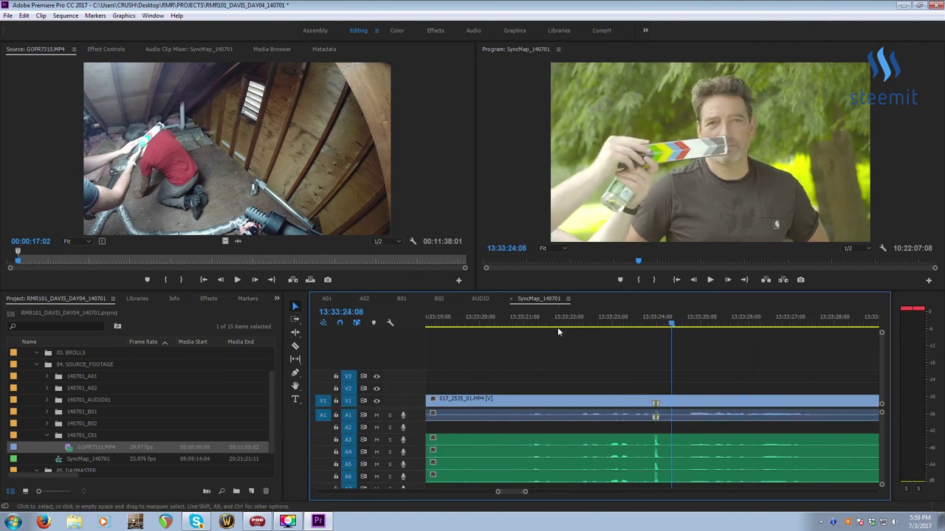
key(minus)
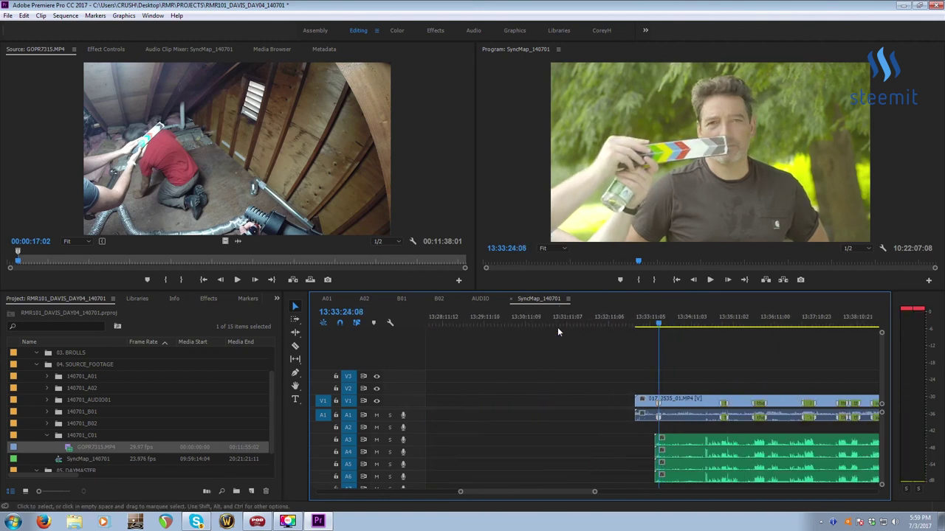
key(minus)
key(minus)
key(minus)
key(minus)
key(minus)
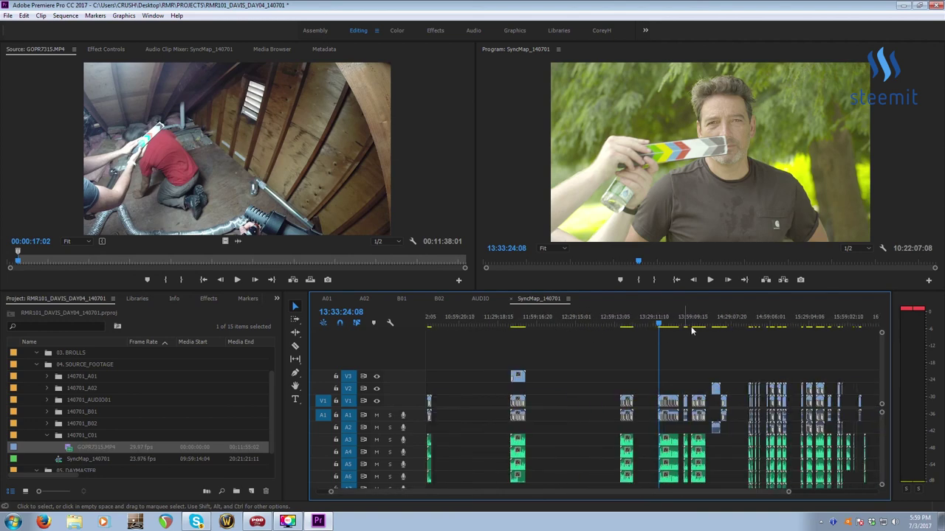
key(ctrl+s)
Examine the aligned slate clap in clip 017_2535_01.MP4 once more, followed by an overview of the full sequence
key(equal)
key(equal)
key(equal)
key(equal)
key(equal)
key(equal)
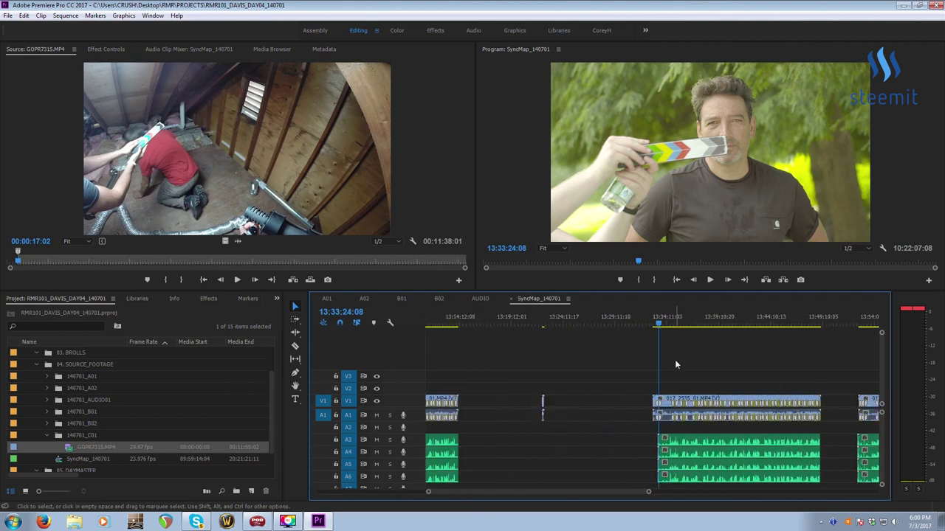
key(equal)
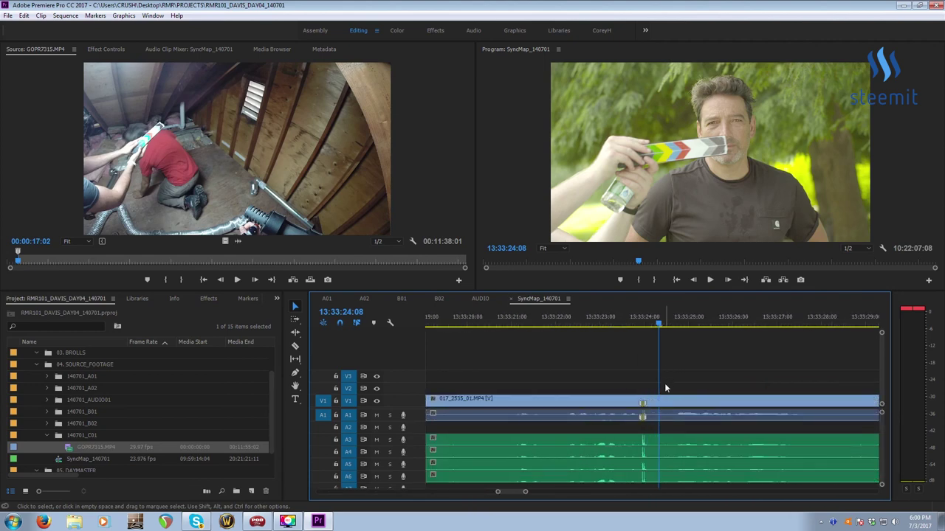
key(minus)
key(minus)
key(minus)
key(minus)
key(minus)
key(minus)
key(minus)
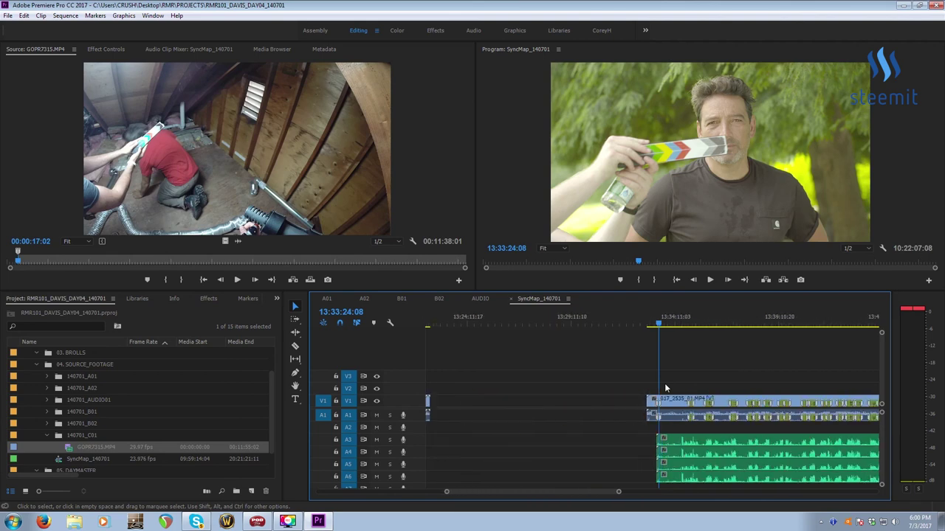
key(minus)
key(minus)
key(minus)
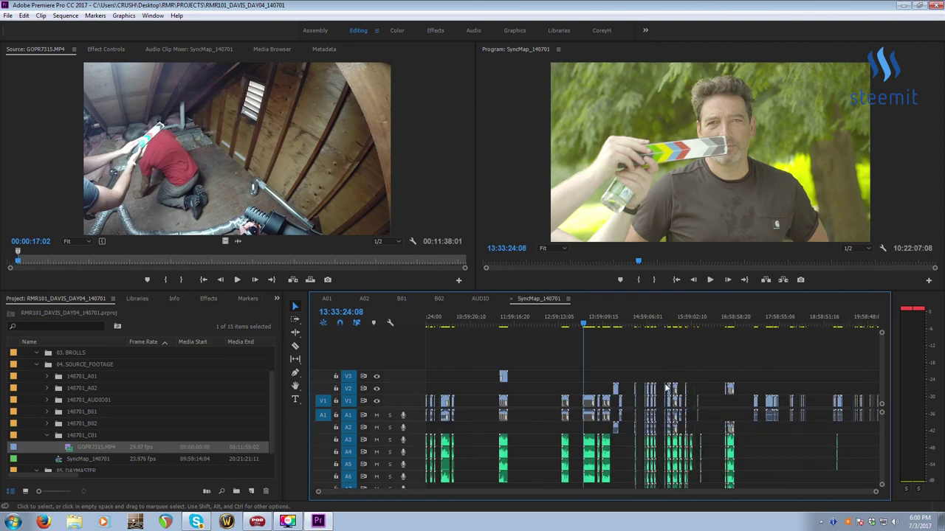